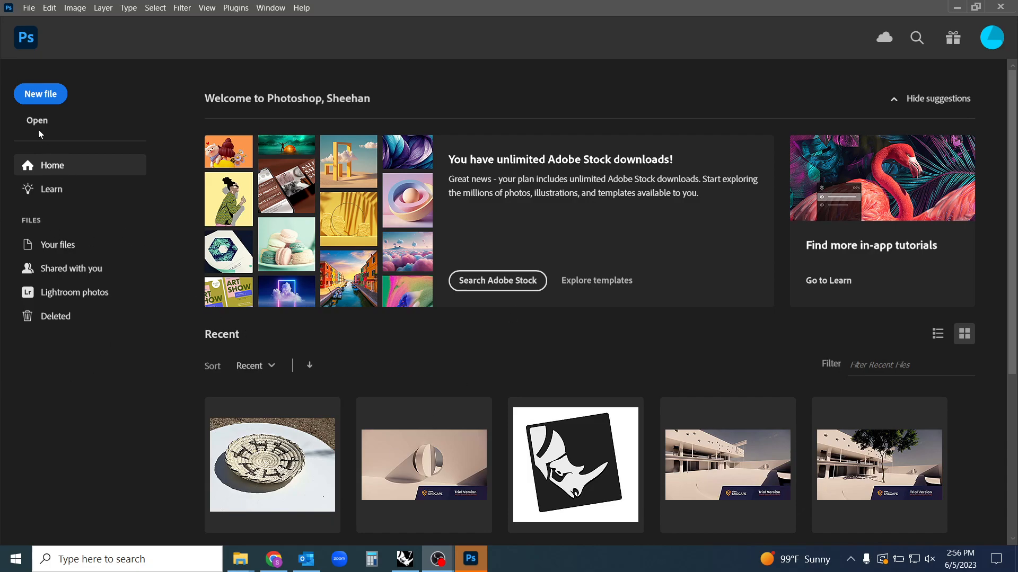
# Open the basket photo PXL_20210608_222659936 from the 230605_Photoshop folder in Adobe Photoshop 2023
pyautogui.click(240, 565)
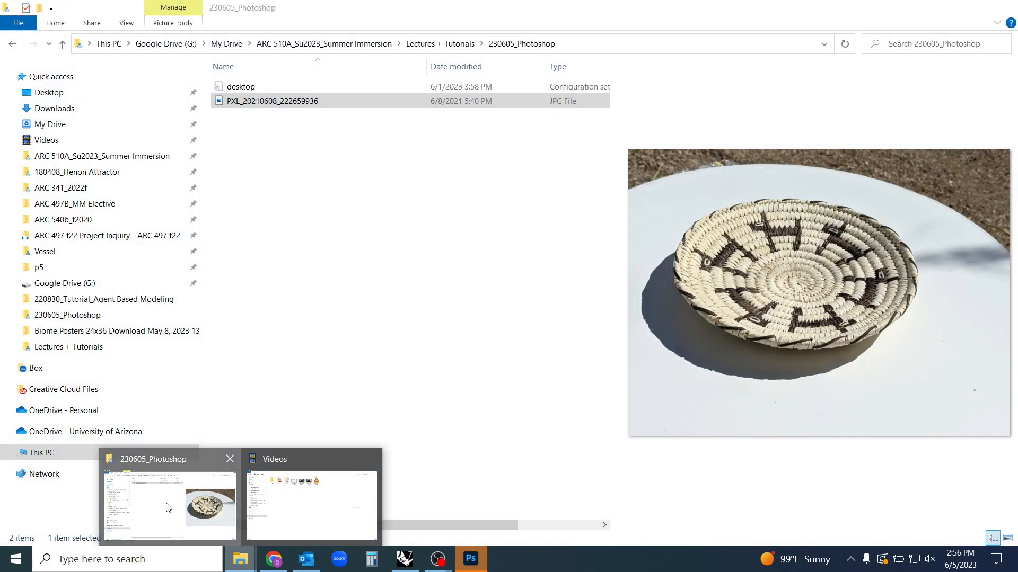
pyautogui.click(168, 506)
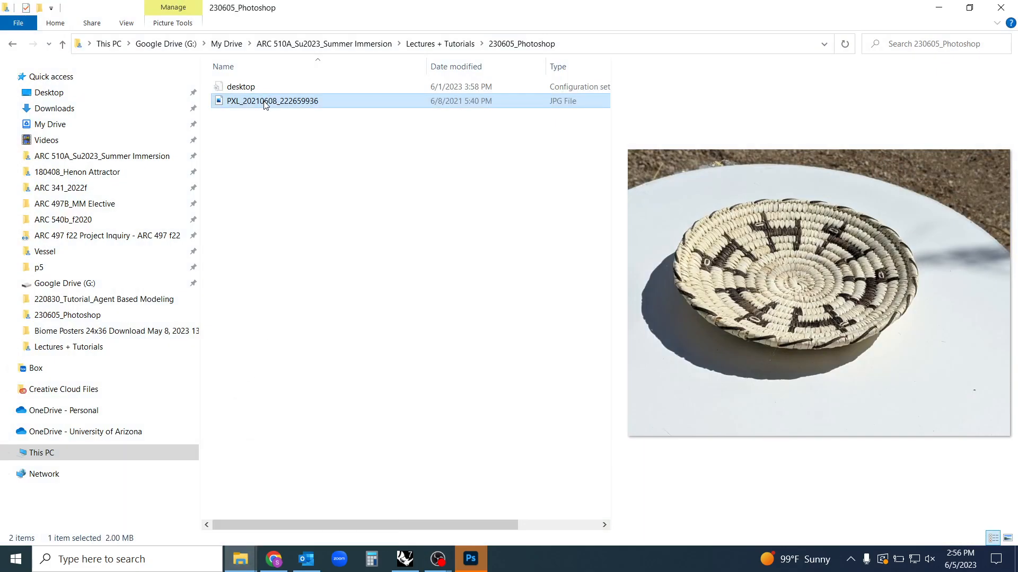
pyautogui.moveTo(265, 104); pyautogui.dragTo(295, 398)
pyautogui.rightClick(301, 104)
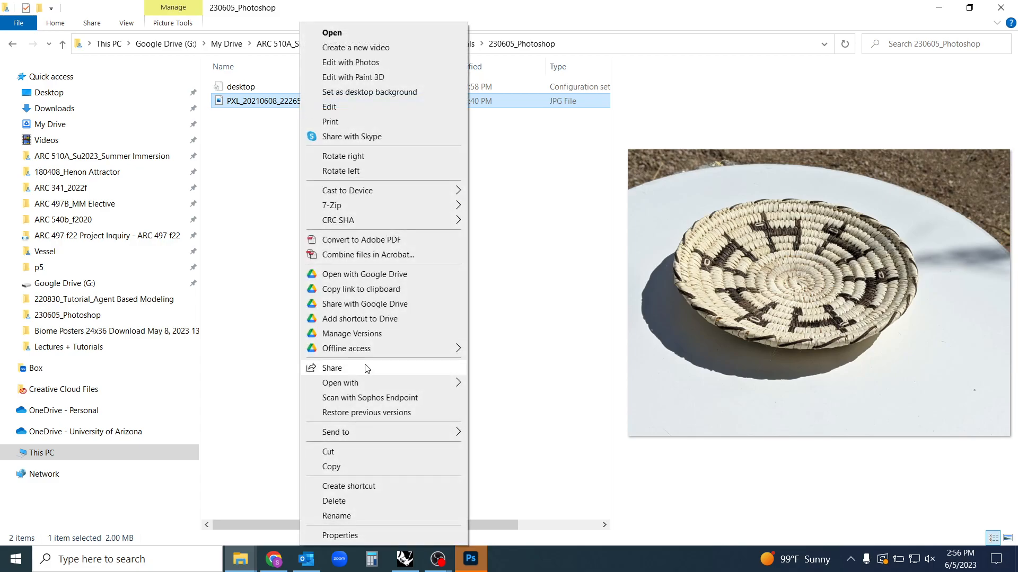
pyautogui.moveTo(423, 388)
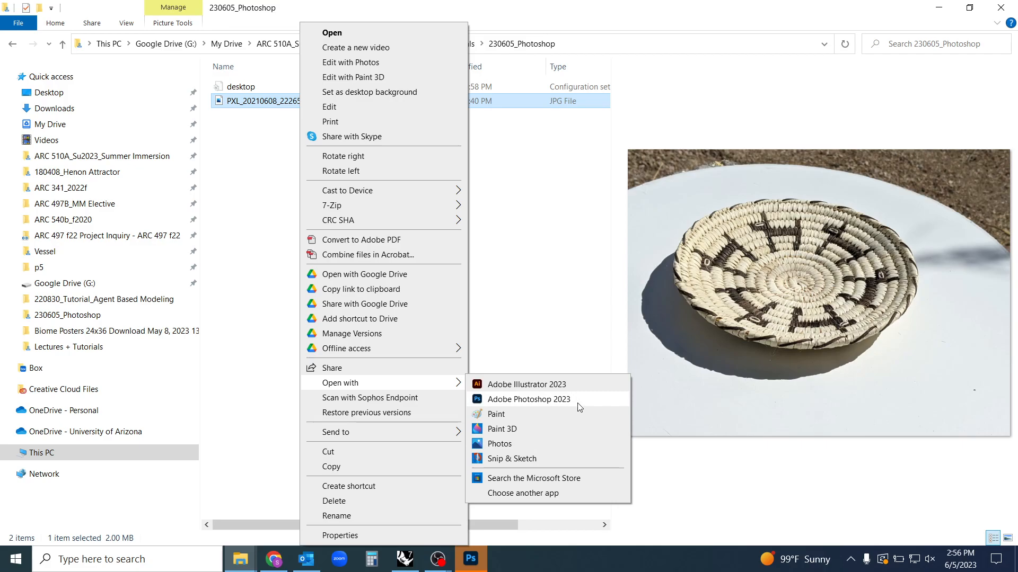
pyautogui.click(551, 494)
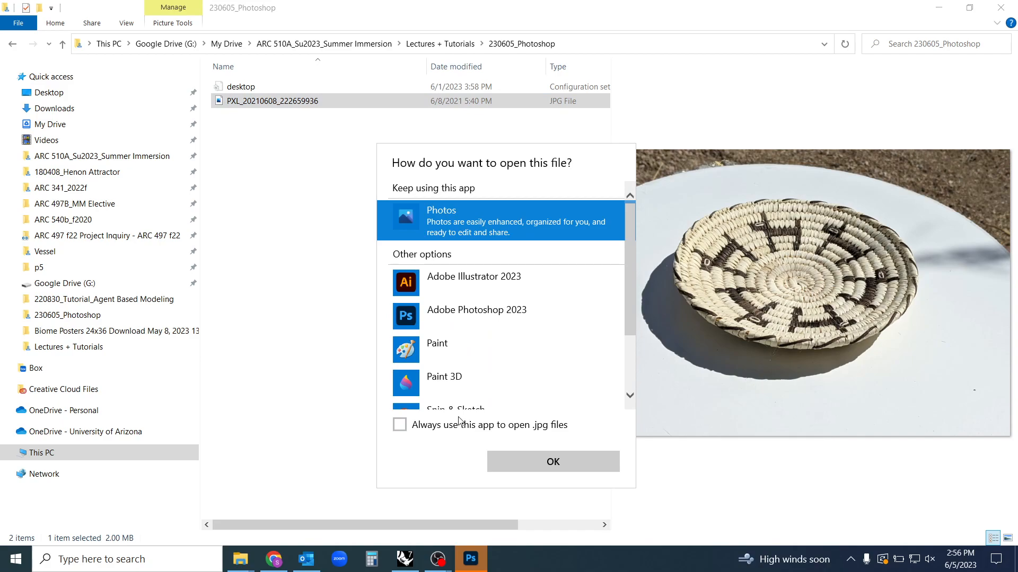
pyautogui.scroll(-5, 454, 376)
pyautogui.scroll(5, 459, 374)
pyautogui.click(462, 312)
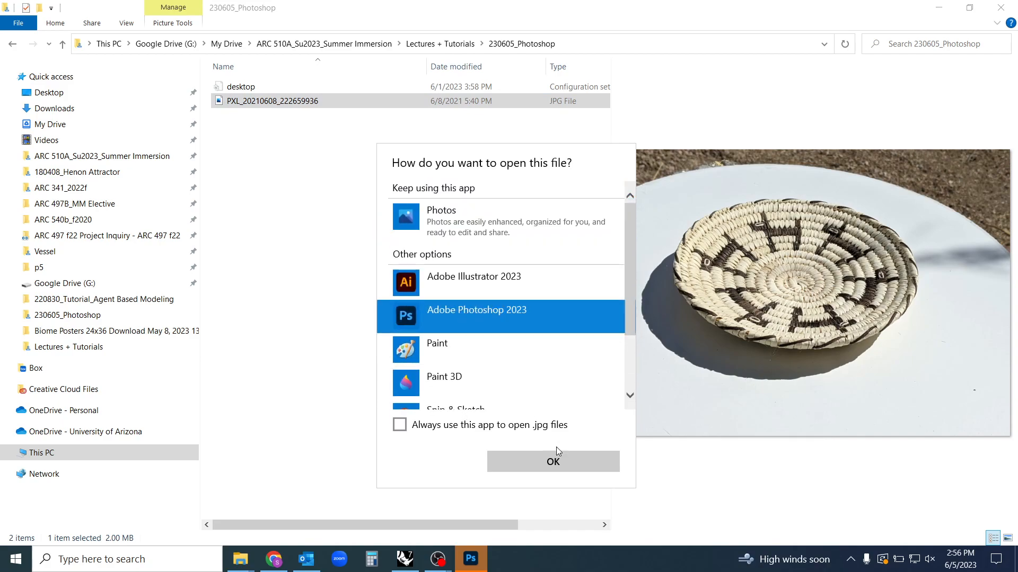
pyautogui.click(567, 460)
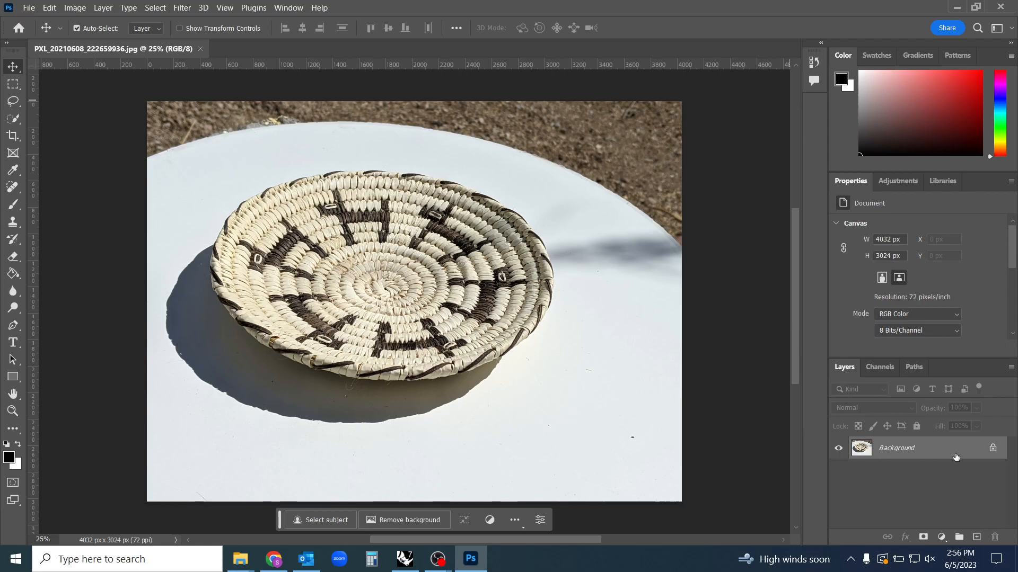
pyautogui.click(289, 8)
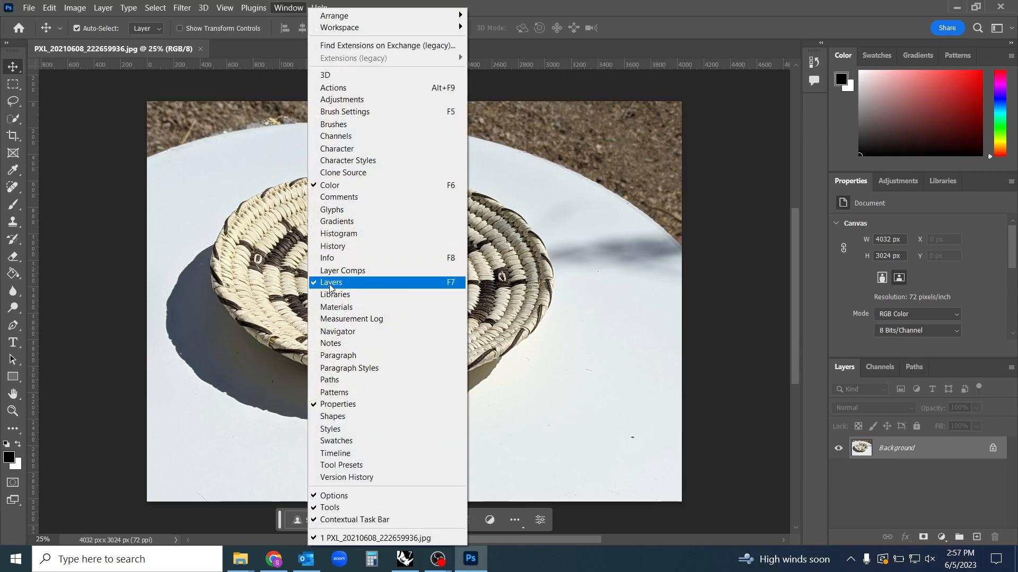
pyautogui.click(901, 459)
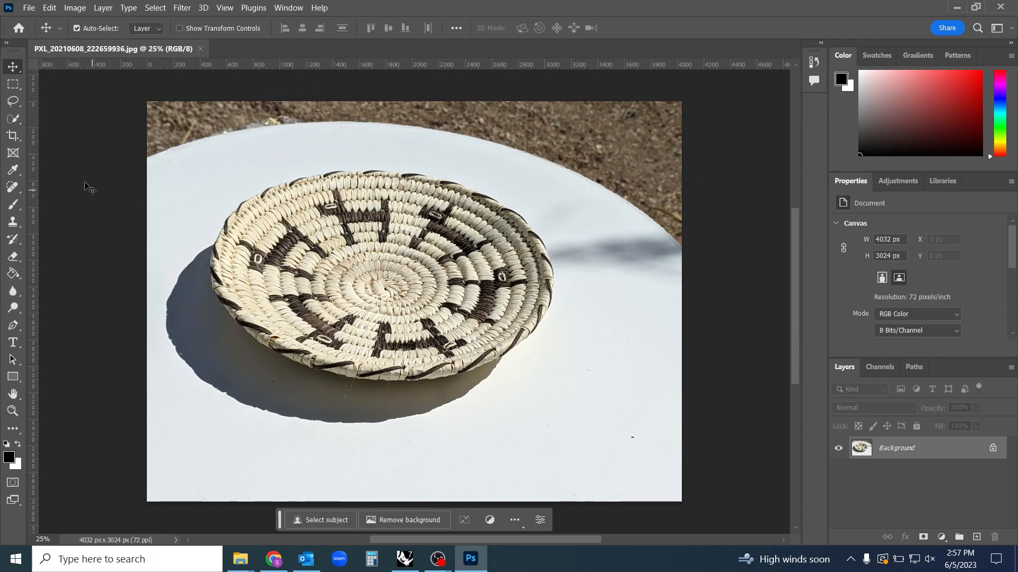
# Crop the photo closer around the basket and its shadow, to about 3321 × 2184 px
pyautogui.press('c')
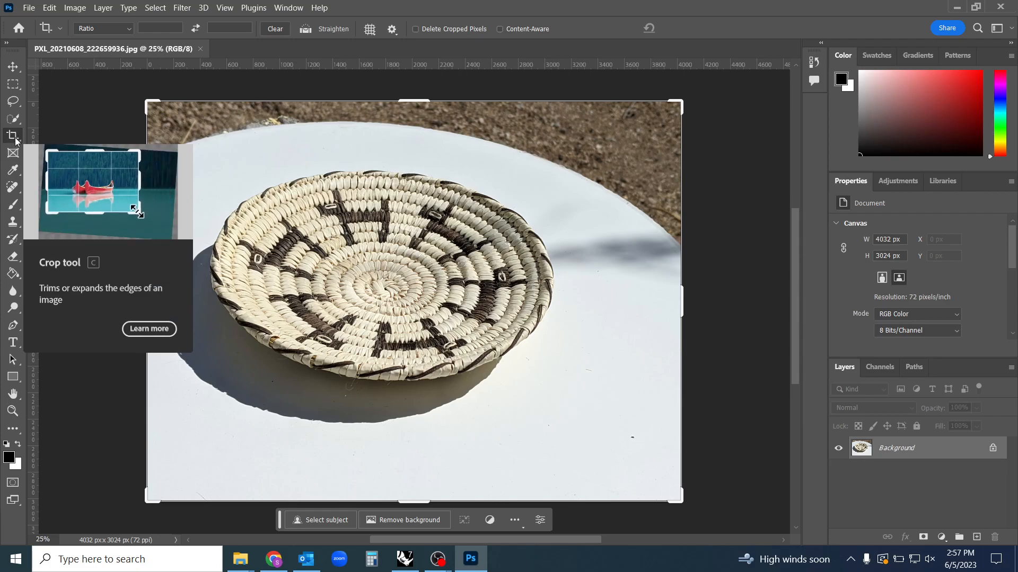
pyautogui.moveTo(675, 98); pyautogui.dragTo(643, 125)
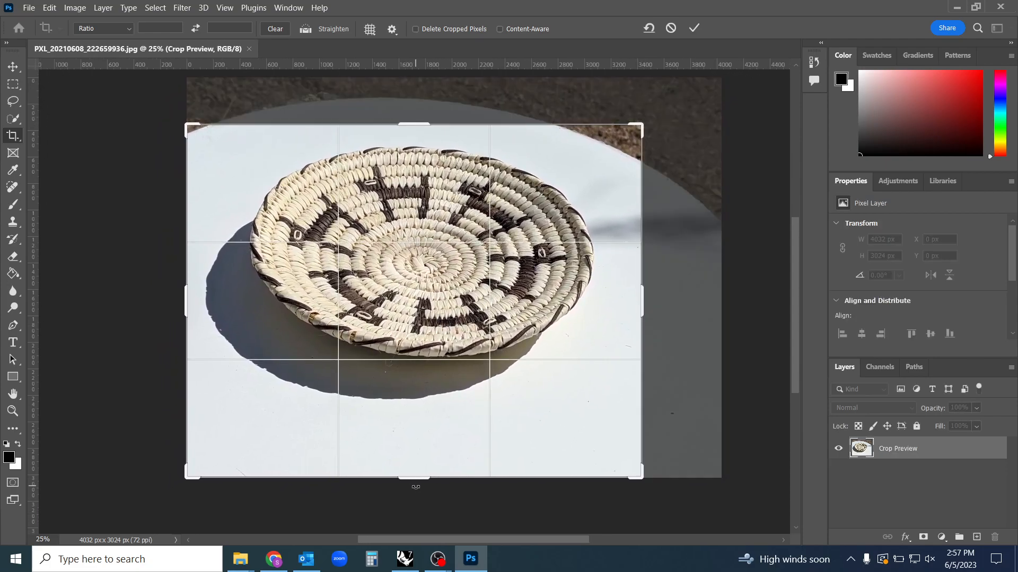
pyautogui.moveTo(414, 479); pyautogui.dragTo(419, 450)
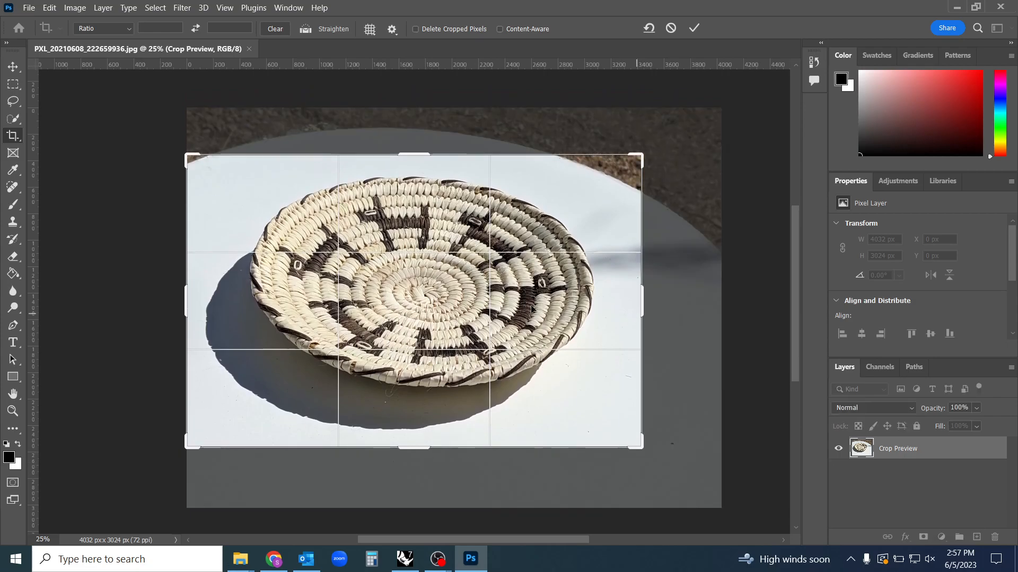
pyautogui.moveTo(187, 300)
pyautogui.mouseDown()
pyautogui.moveTo(199, 294)
pyautogui.moveTo(193, 304)
pyautogui.mouseUp()
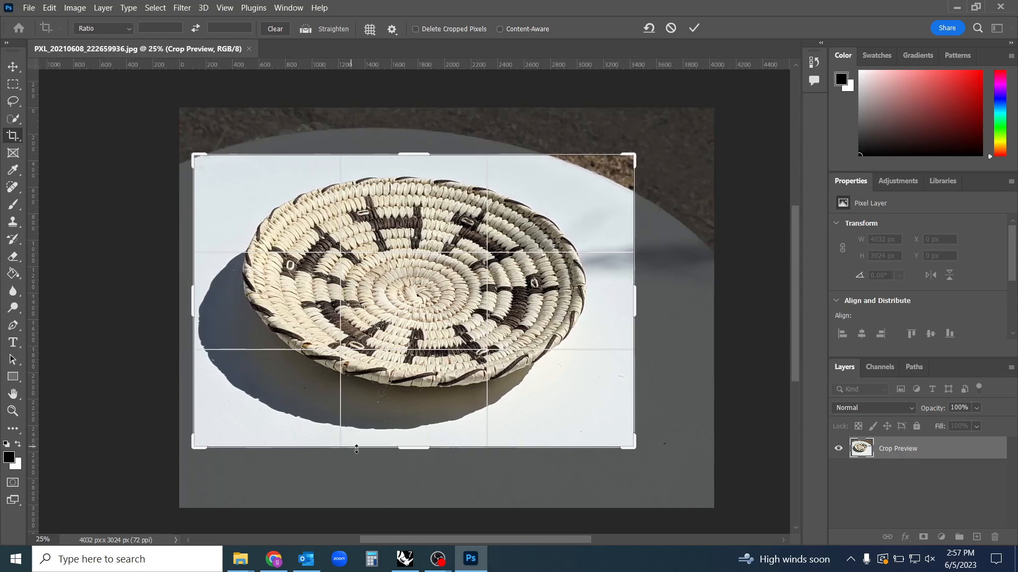
pyautogui.moveTo(414, 451); pyautogui.dragTo(418, 449)
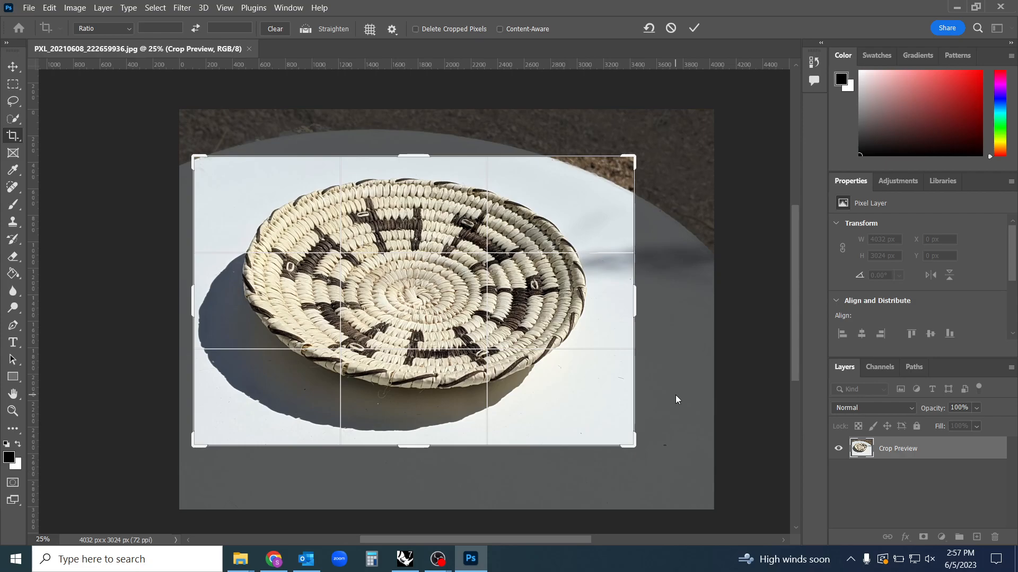
pyautogui.press('Return')
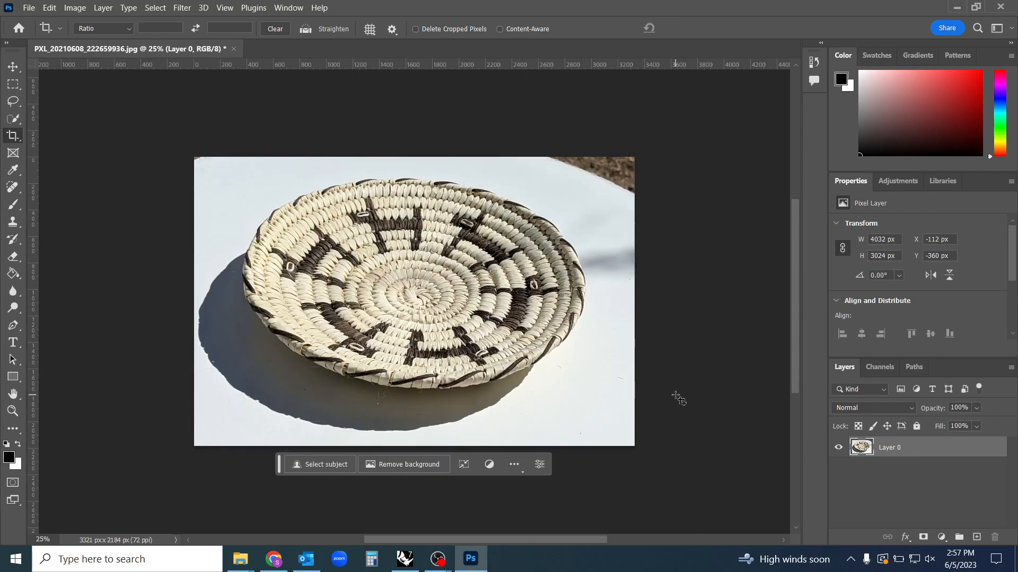
# Open the Image Size settings for the cropped photo and enlarge the dialog for a bigger preview
pyautogui.press('v')
pyautogui.hotkey('ctrl', 'space')
pyautogui.moveTo(463, 292); pyautogui.dragTo(485, 293)
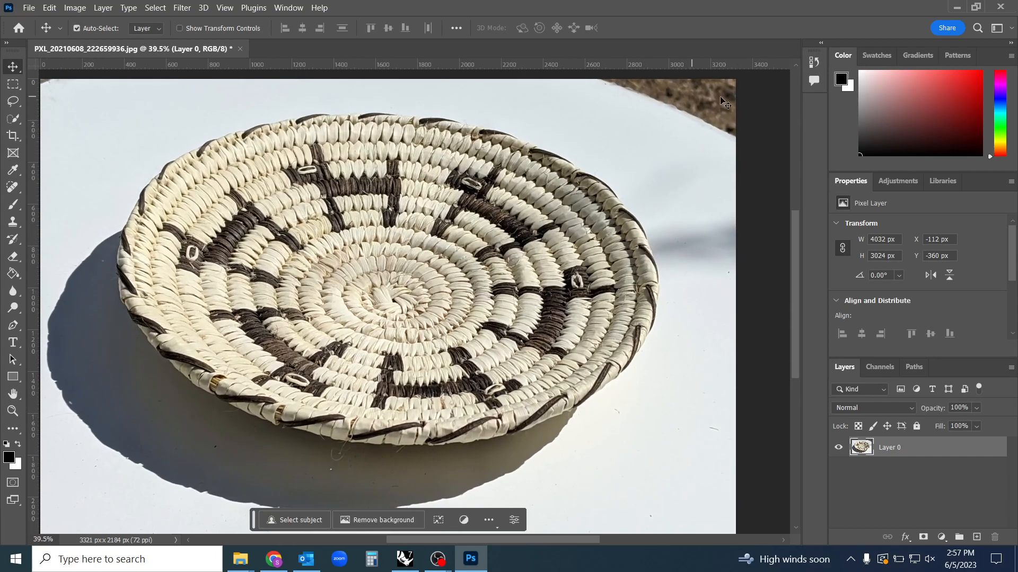
pyautogui.moveTo(560, 322); pyautogui.dragTo(553, 325)
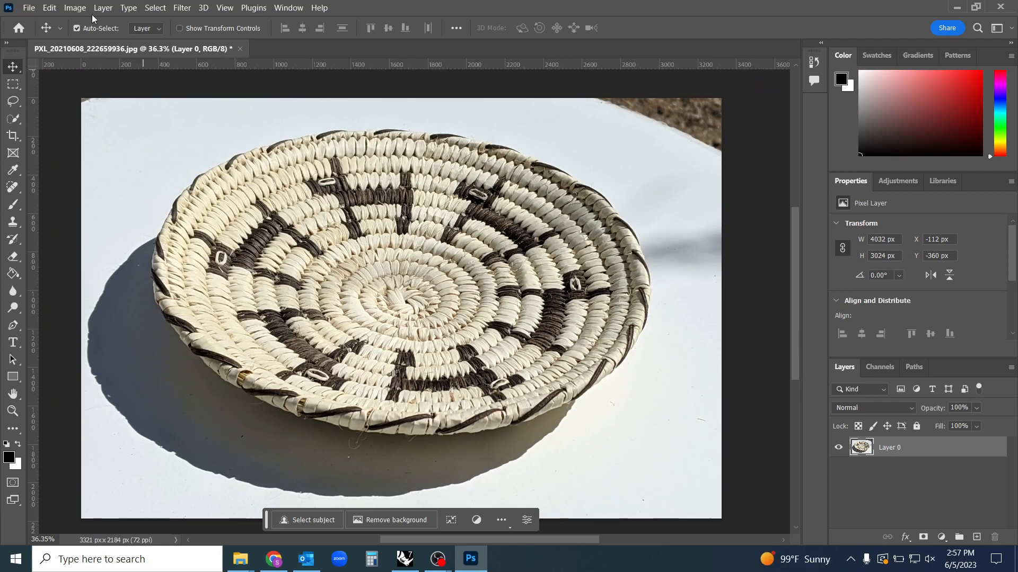
pyautogui.click(75, 8)
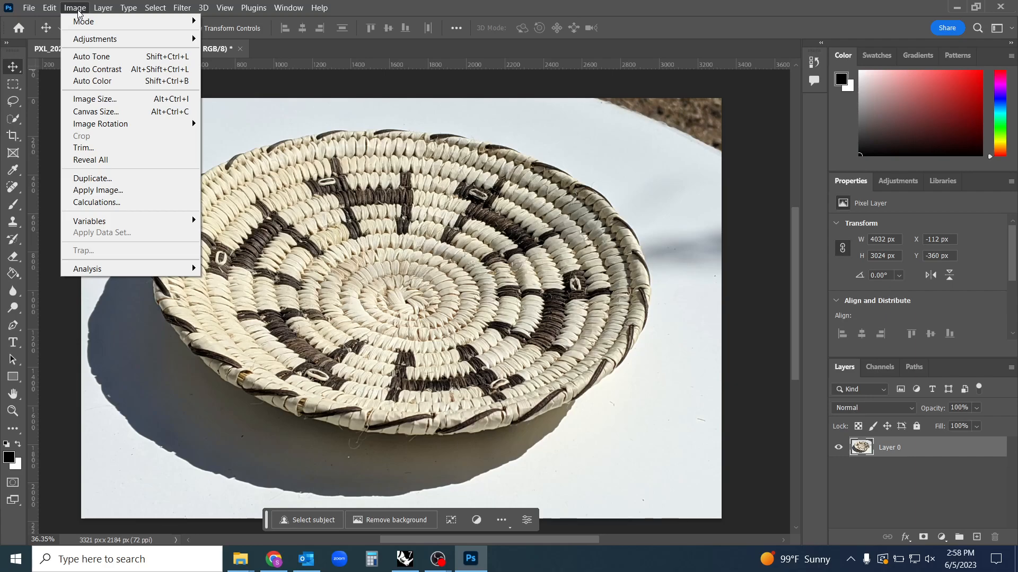
pyautogui.click(143, 108)
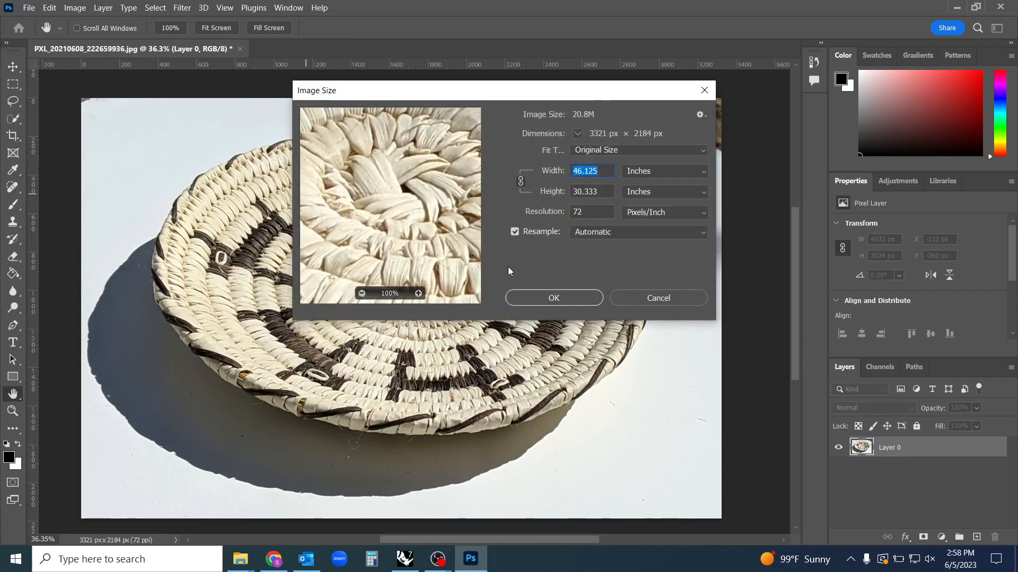
pyautogui.moveTo(715, 321); pyautogui.dragTo(868, 455)
pyautogui.moveTo(623, 101); pyautogui.dragTo(460, 102)
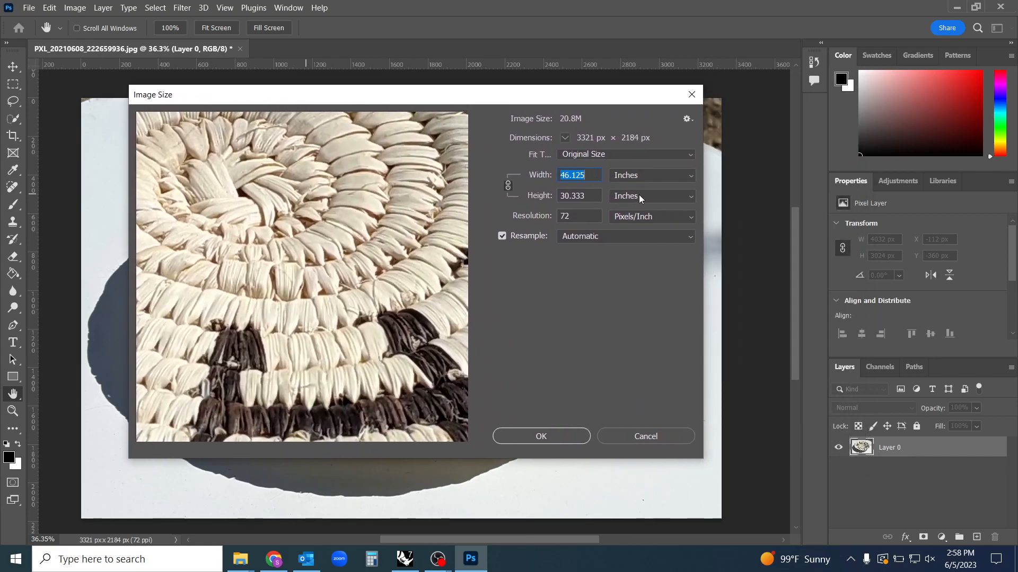
# Set the image resolution to 150 pixels/inch, and raise it further to 200 pixels/inch
pyautogui.click(638, 175)
pyautogui.click(634, 214)
pyautogui.doubleClick(585, 216)
pyautogui.write('150')
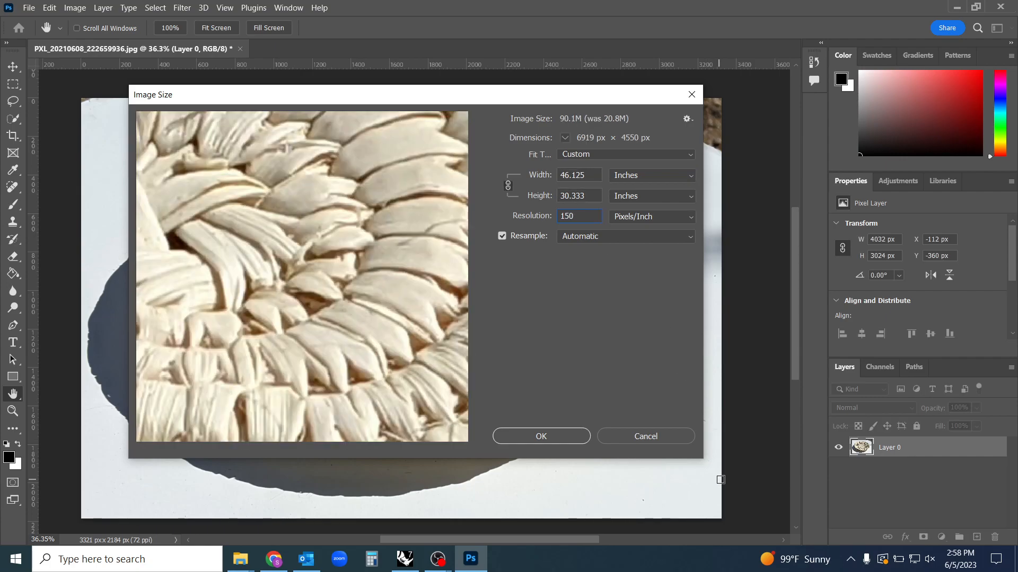
pyautogui.click(514, 218)
pyautogui.write('200')
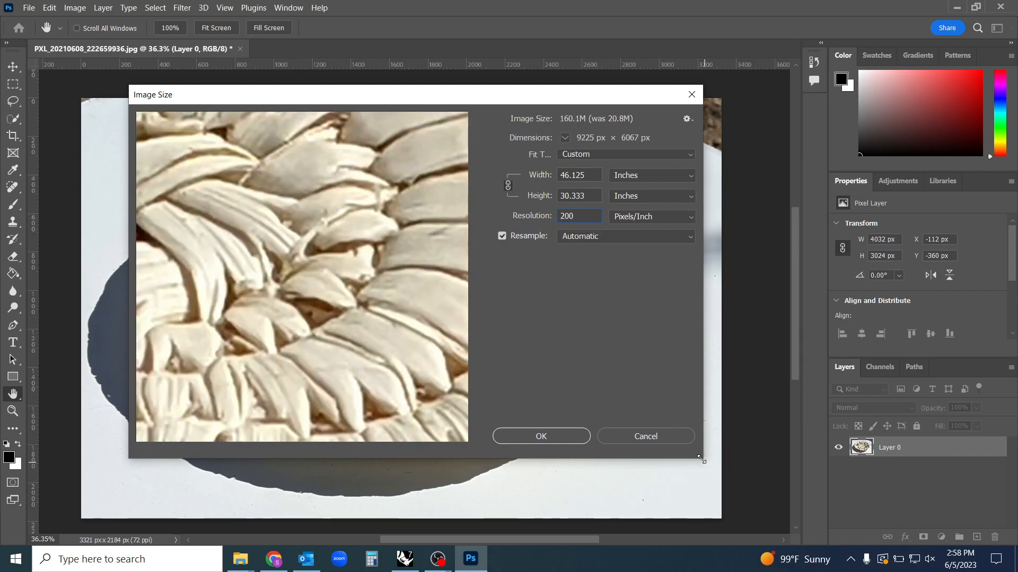
# Enlarge the Image Size dialog and examine the basket weave in its preview at different magnifications
pyautogui.moveTo(702, 461); pyautogui.dragTo(767, 491)
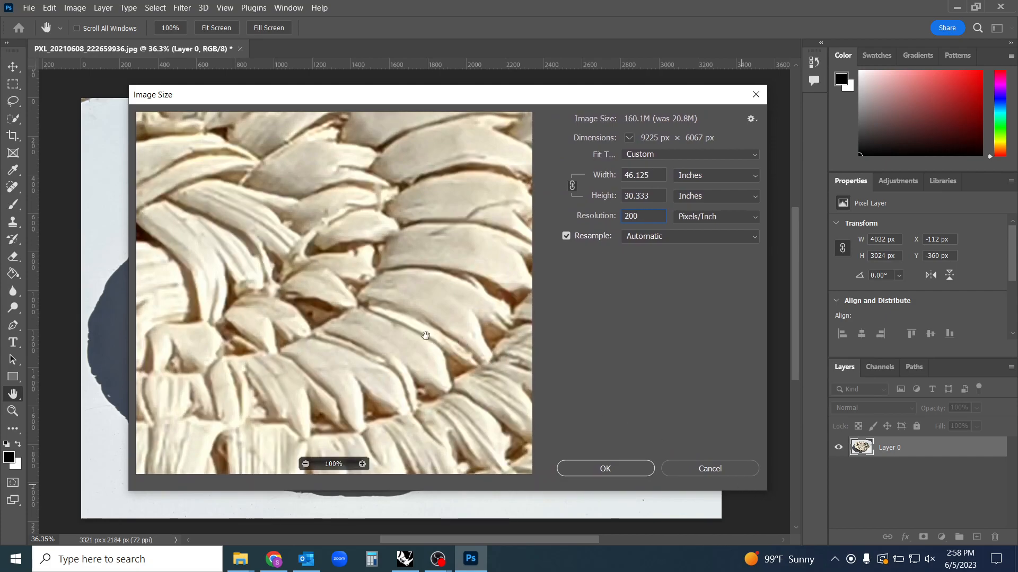
pyautogui.click(307, 464)
pyautogui.click(307, 465)
pyautogui.click(307, 465)
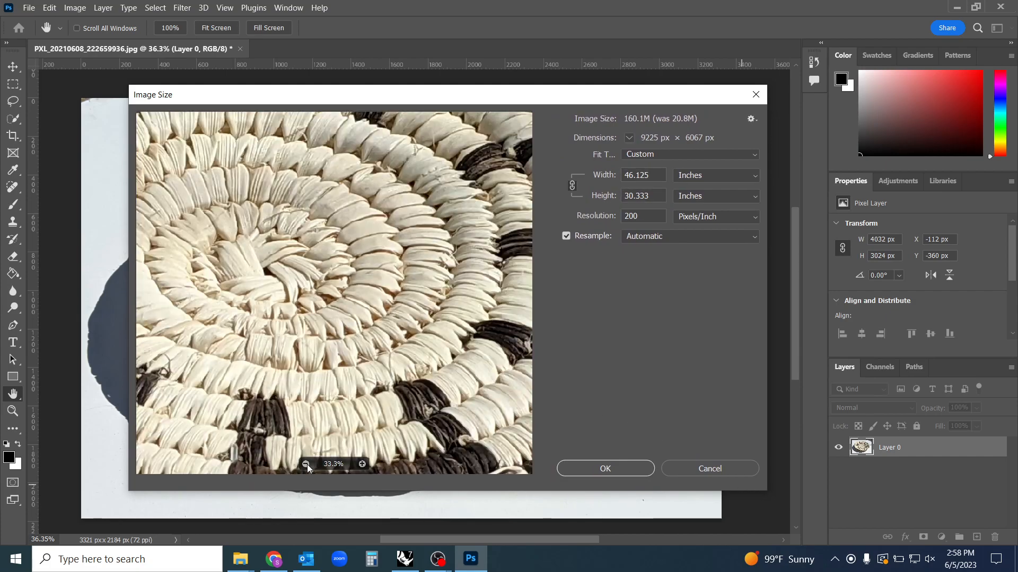
pyautogui.click(307, 464)
pyautogui.click(363, 464)
pyautogui.click(364, 464)
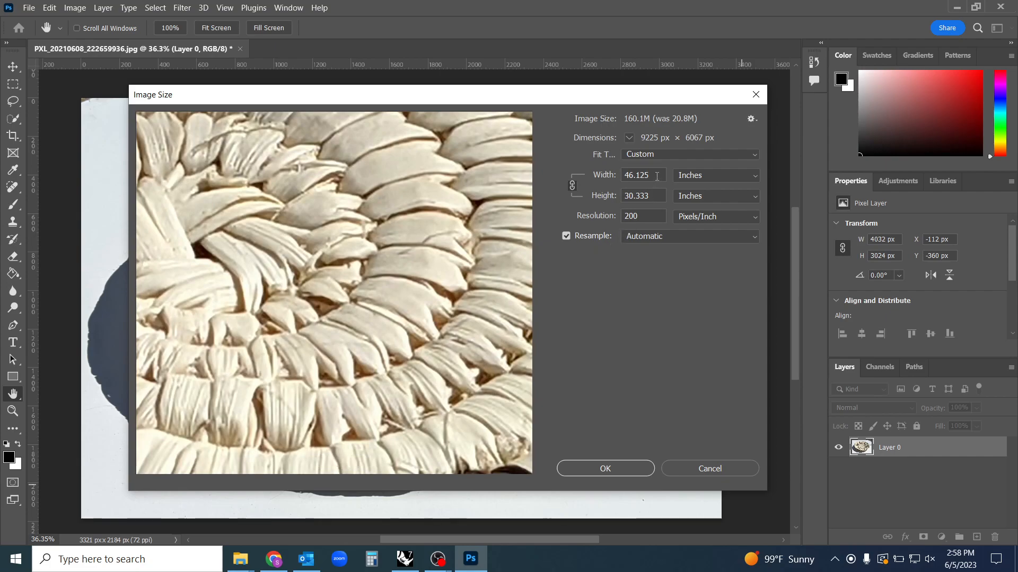
# Try a resolution of 72 pixels/inch for comparison and return it to 200 pixels/inch
pyautogui.click(572, 186)
pyautogui.write('72')
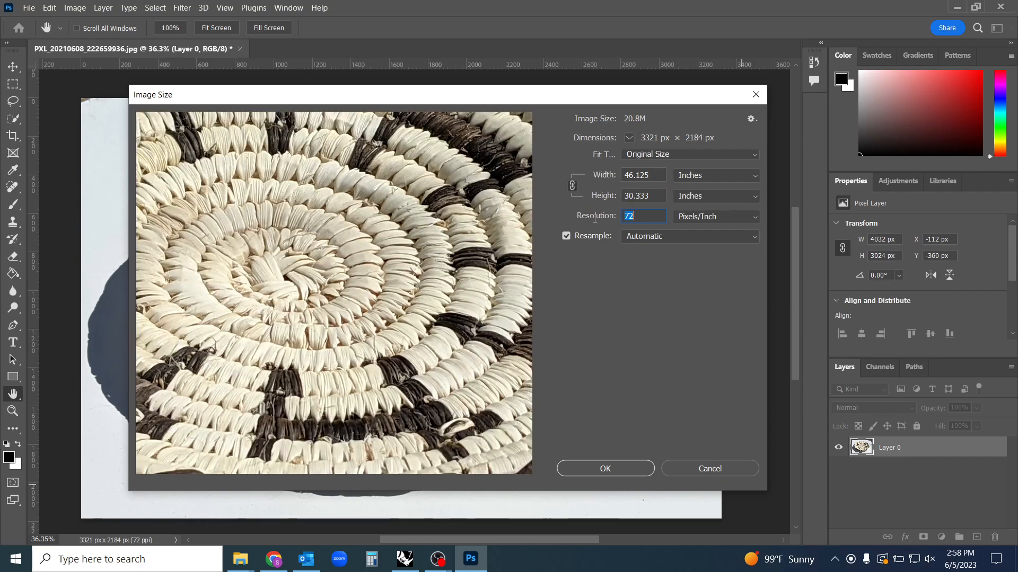
pyautogui.write('200')
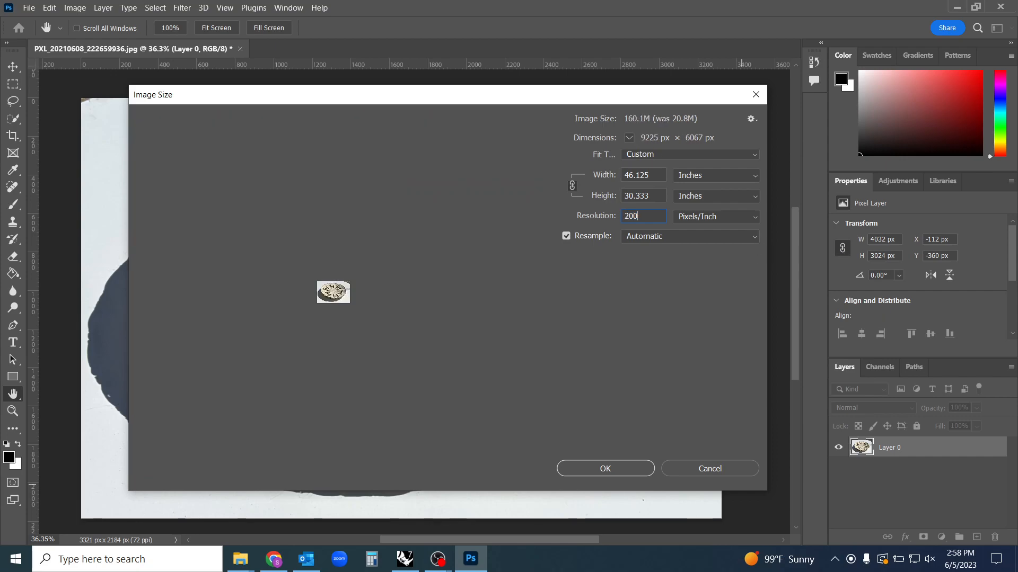
# Set the image width to 10 inches with the proportions constrained and apply the new image size
pyautogui.moveTo(659, 175); pyautogui.dragTo(611, 176)
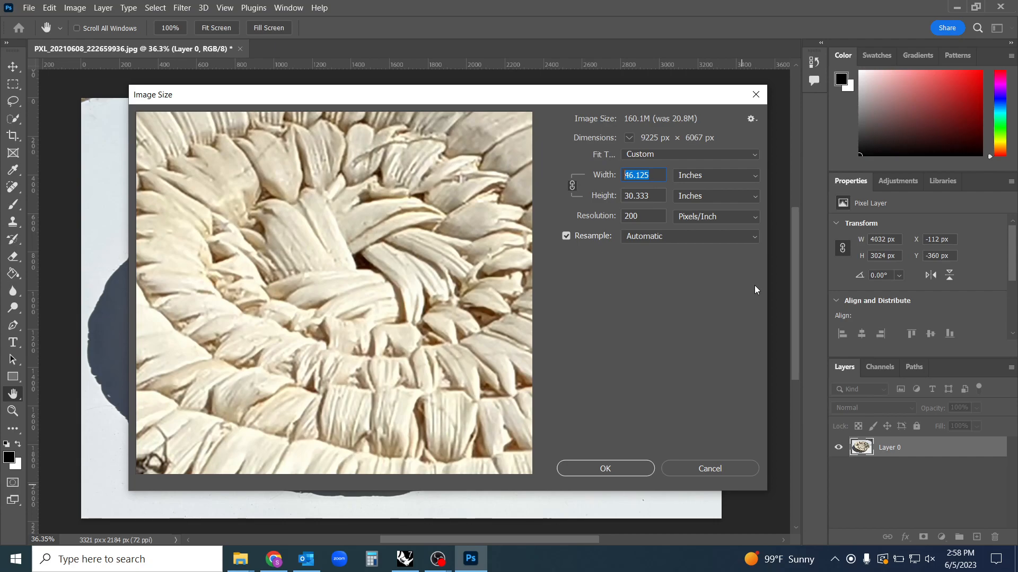
pyautogui.write('10')
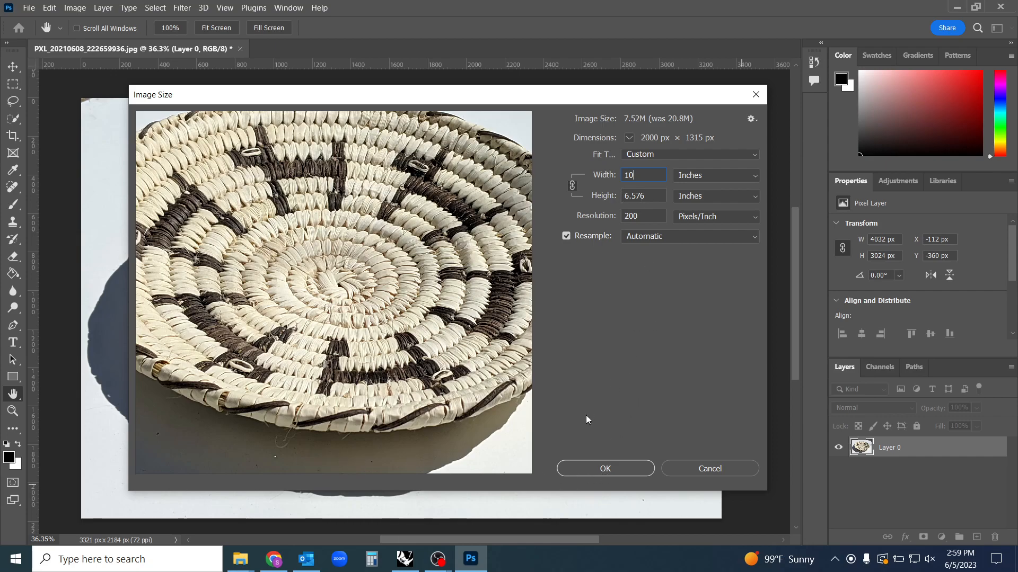
pyautogui.click(628, 469)
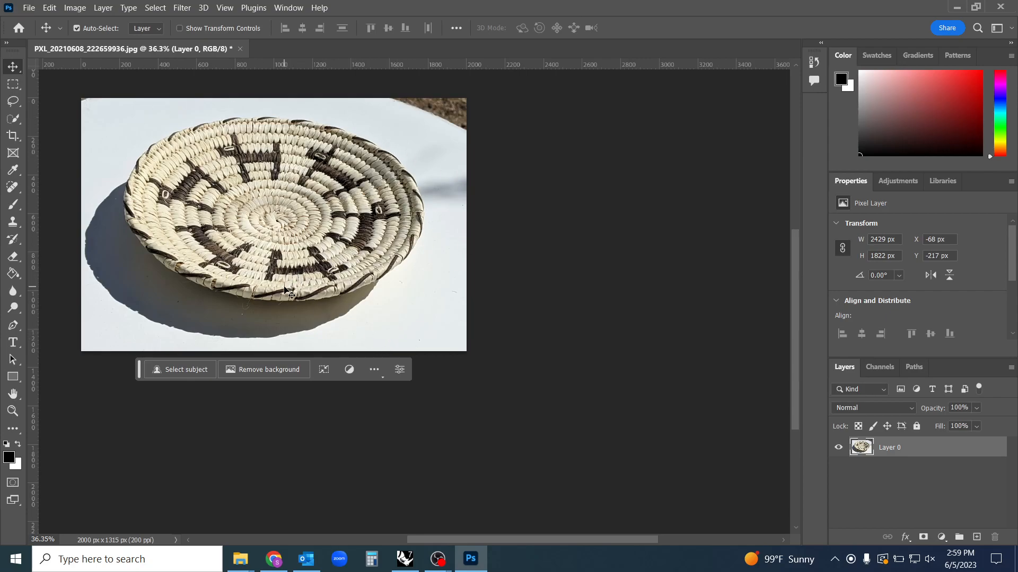
pyautogui.moveTo(295, 281); pyautogui.dragTo(446, 361)
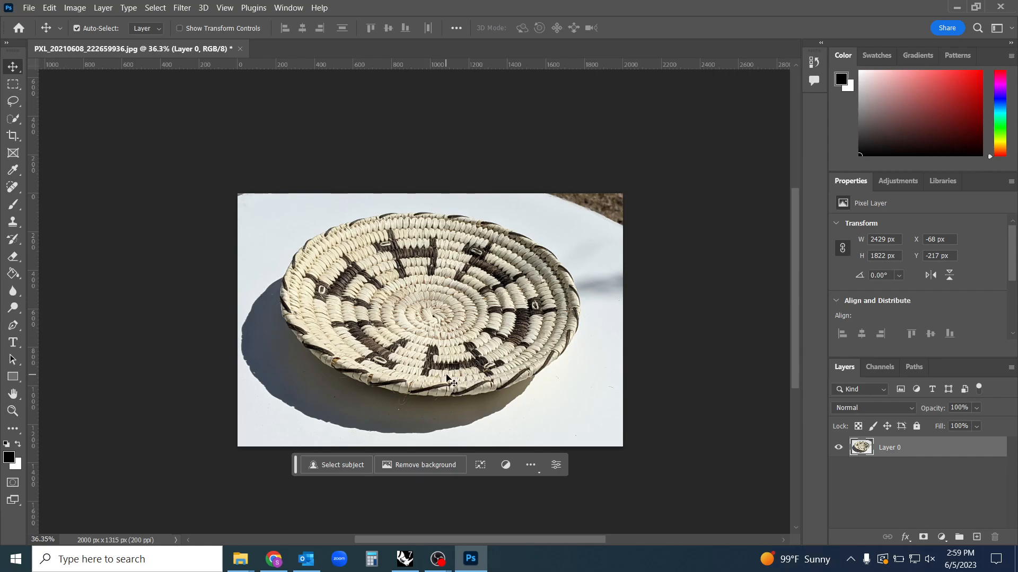
pyautogui.moveTo(435, 369); pyautogui.dragTo(440, 330)
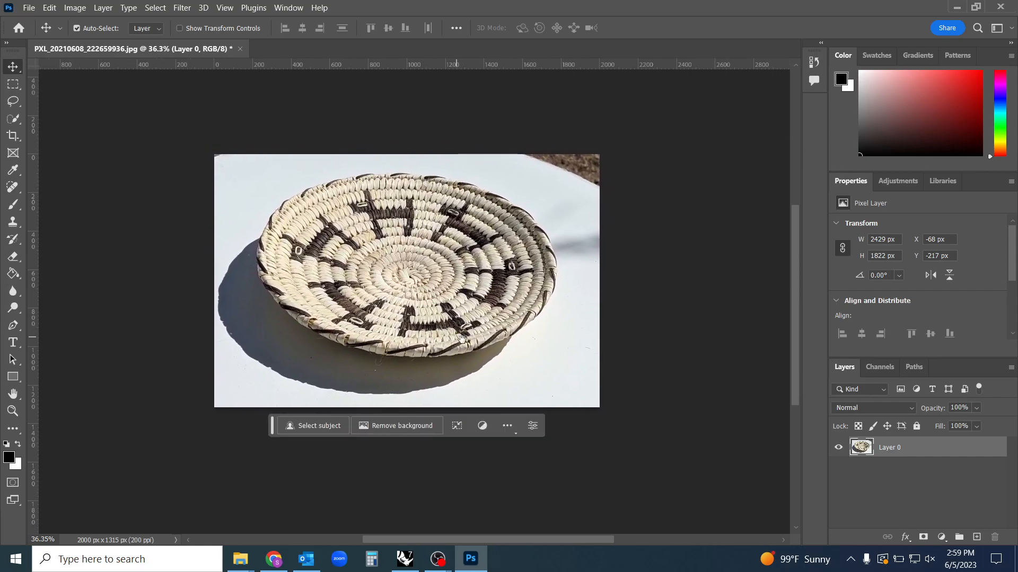
pyautogui.moveTo(541, 367); pyautogui.dragTo(509, 393)
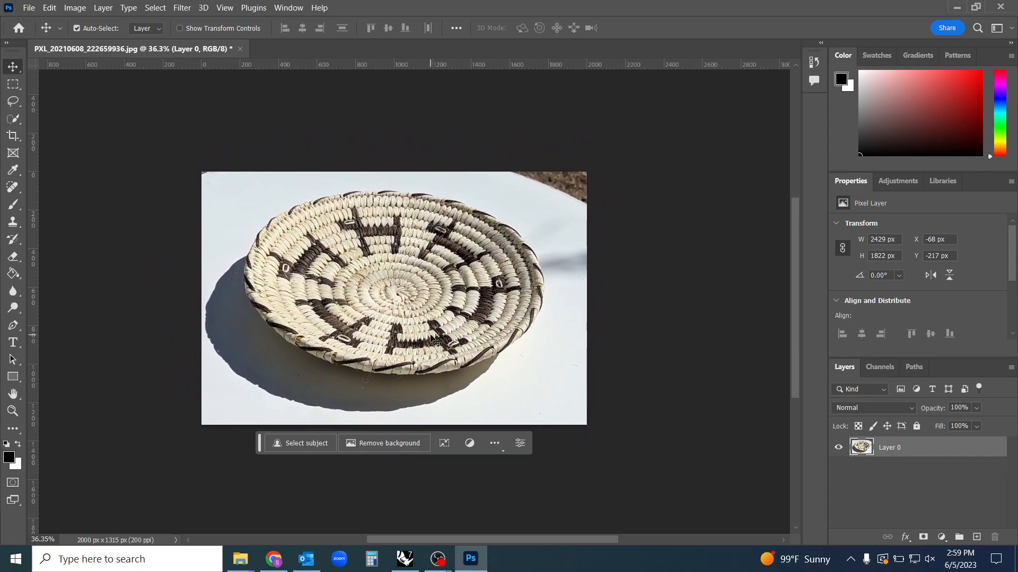
pyautogui.scroll(-1, 437, 342)
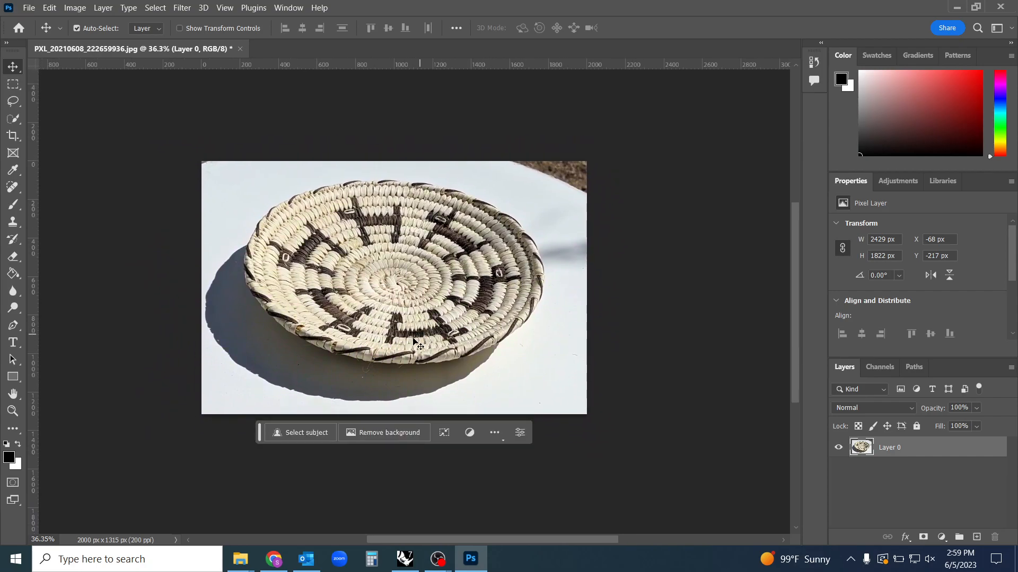
# Practise zooming and panning around the basket photo with both the Zoom tool and the Move tool
pyautogui.click(13, 415)
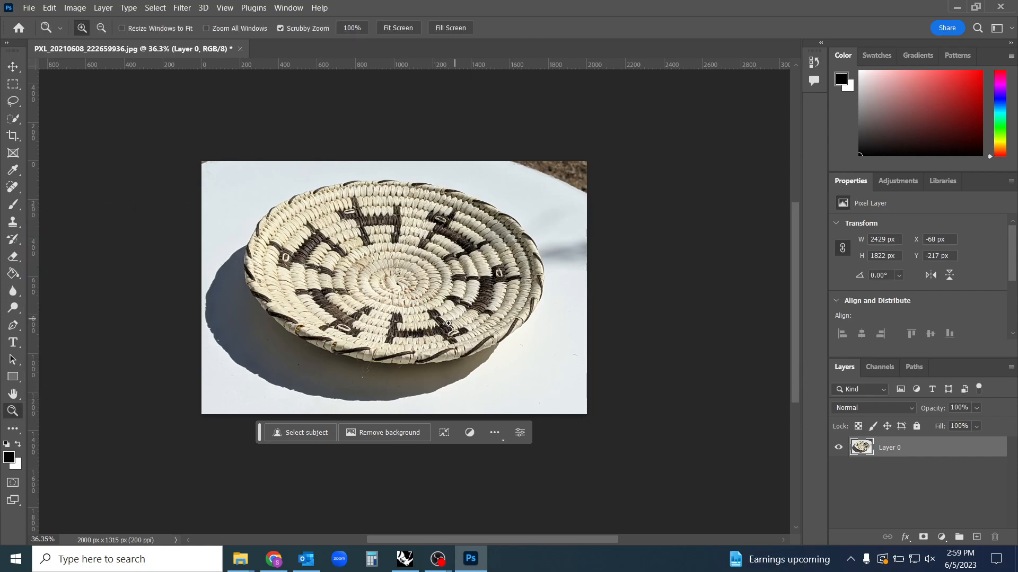
pyautogui.moveTo(259, 187); pyautogui.dragTo(275, 208)
pyautogui.moveTo(541, 383); pyautogui.dragTo(548, 336)
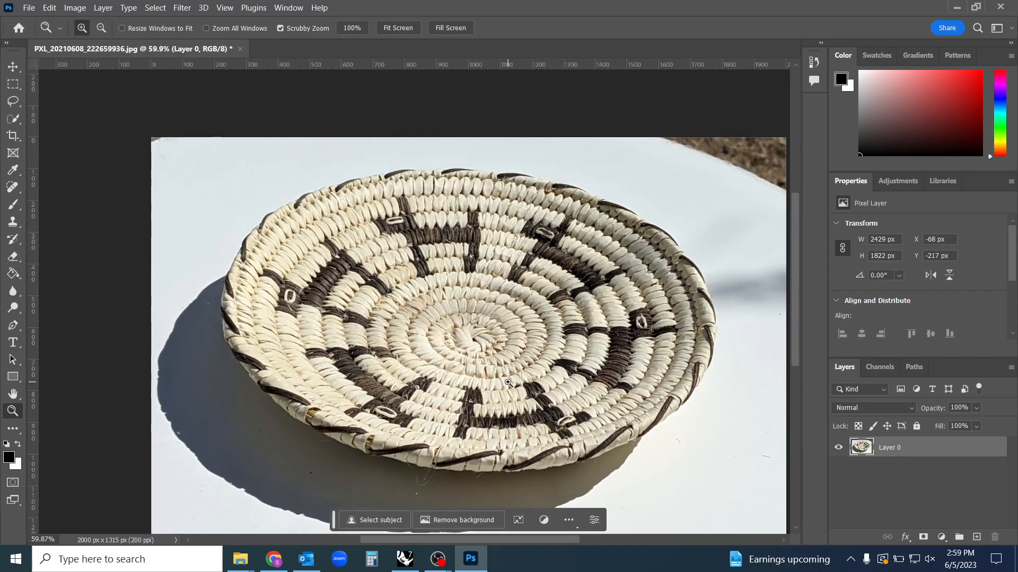
pyautogui.click(13, 67)
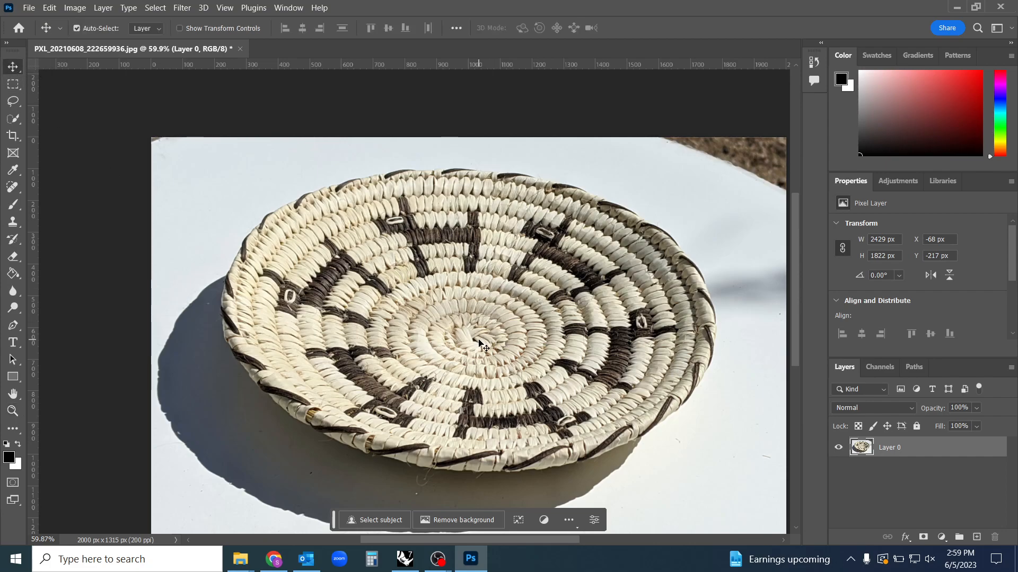
pyautogui.moveTo(480, 339); pyautogui.dragTo(503, 366)
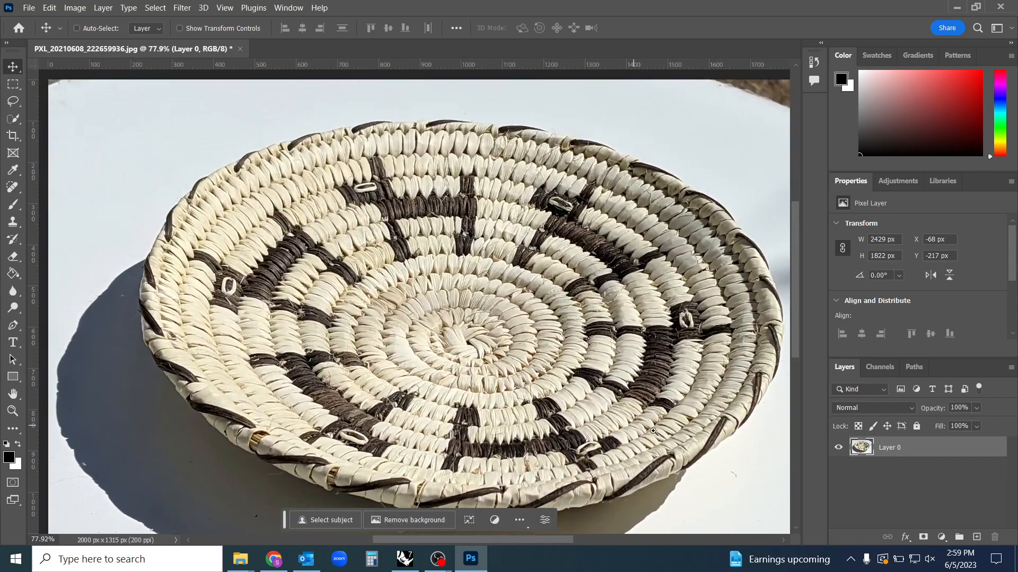
pyautogui.click(648, 430)
pyautogui.moveTo(608, 461); pyautogui.dragTo(461, 317)
pyautogui.moveTo(212, 79); pyautogui.dragTo(369, 129)
pyautogui.moveTo(483, 339); pyautogui.dragTo(443, 354)
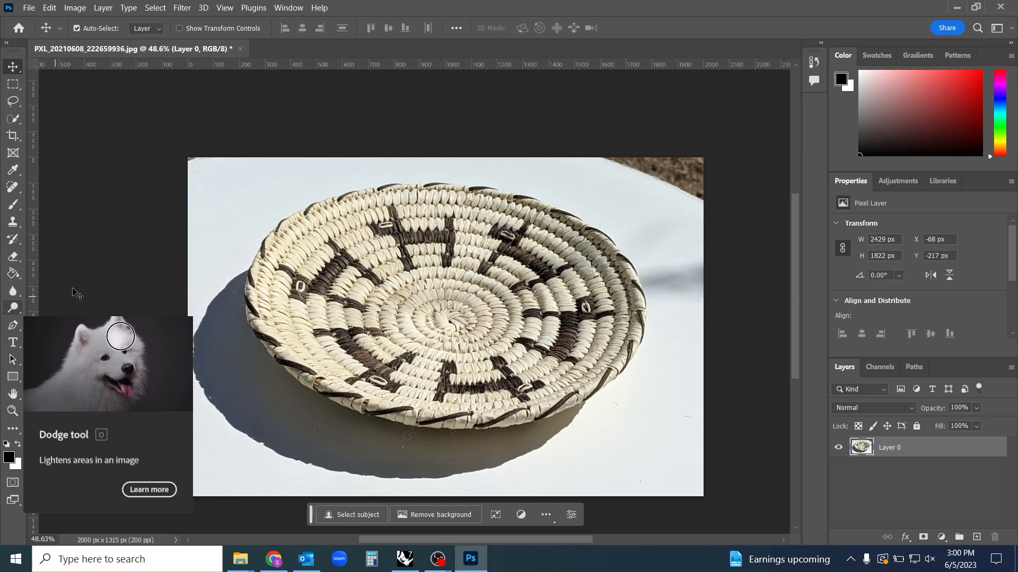
# Try to clone basket weave over the photo's upper-right background with the Clone Stamp, and undo the stroke
pyautogui.press('s')
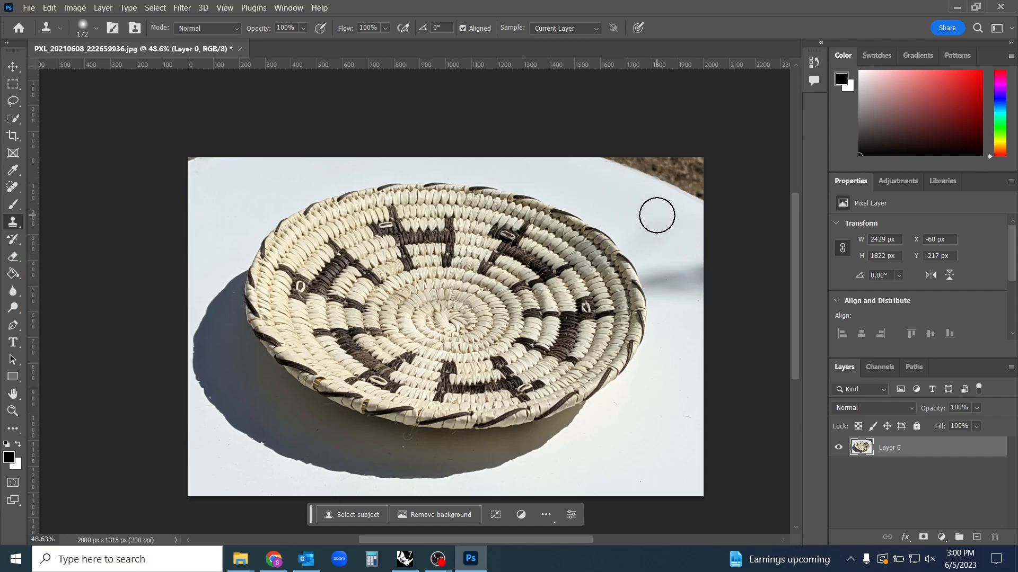
pyautogui.keyDown('alt'); pyautogui.click(588, 188); pyautogui.keyUp('alt')
pyautogui.keyDown('alt'); pyautogui.click(491, 245); pyautogui.keyUp('alt')
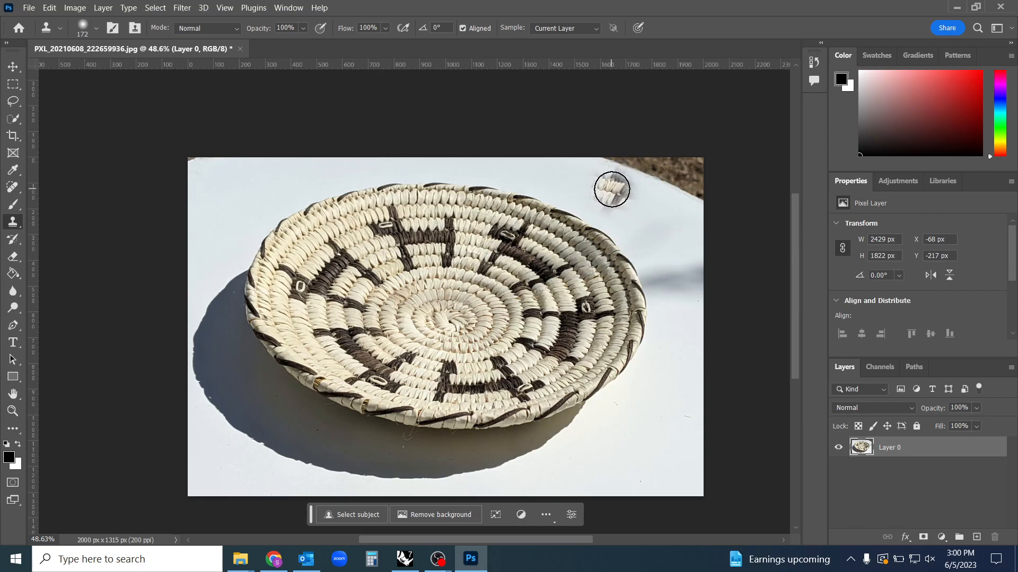
pyautogui.moveTo(627, 191)
pyautogui.mouseDown()
pyautogui.moveTo(688, 215)
pyautogui.moveTo(607, 204)
pyautogui.moveTo(583, 188)
pyautogui.moveTo(604, 170)
pyautogui.moveTo(679, 187)
pyautogui.moveTo(715, 211)
pyautogui.moveTo(693, 226)
pyautogui.moveTo(629, 211)
pyautogui.moveTo(573, 178)
pyautogui.moveTo(639, 157)
pyautogui.moveTo(713, 167)
pyautogui.moveTo(724, 188)
pyautogui.moveTo(708, 226)
pyautogui.moveTo(631, 210)
pyautogui.moveTo(525, 169)
pyautogui.moveTo(446, 163)
pyautogui.moveTo(607, 180)
pyautogui.moveTo(711, 277)
pyautogui.moveTo(613, 197)
pyautogui.moveTo(672, 270)
pyautogui.moveTo(737, 316)
pyautogui.moveTo(695, 315)
pyautogui.moveTo(647, 233)
pyautogui.mouseUp()
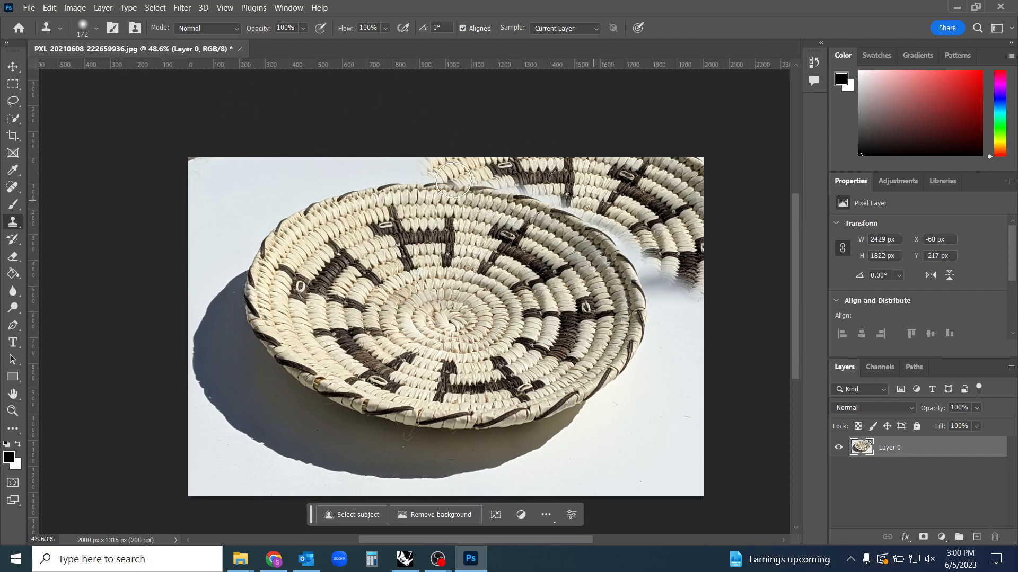
pyautogui.click(50, 8)
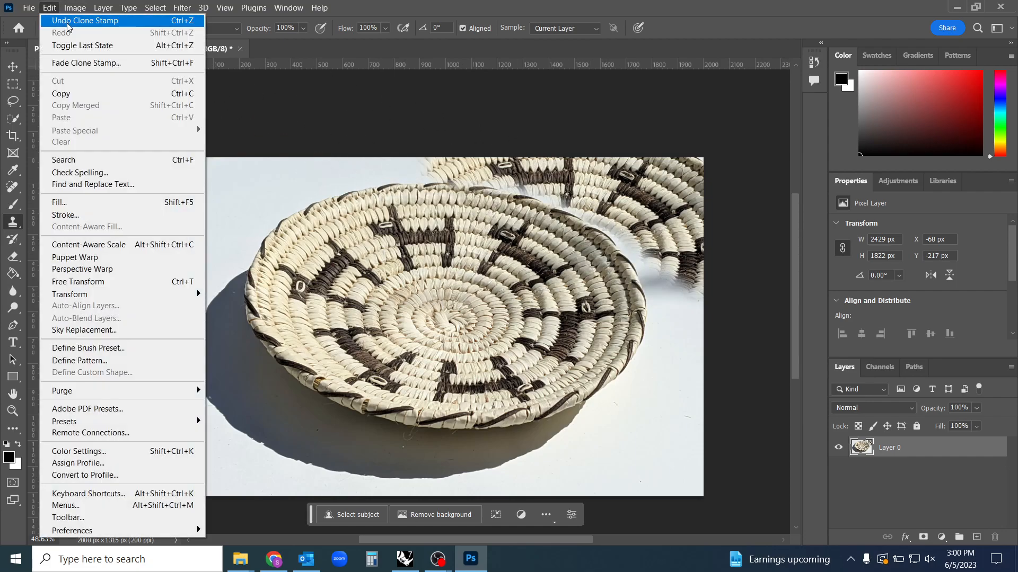
pyautogui.click(67, 21)
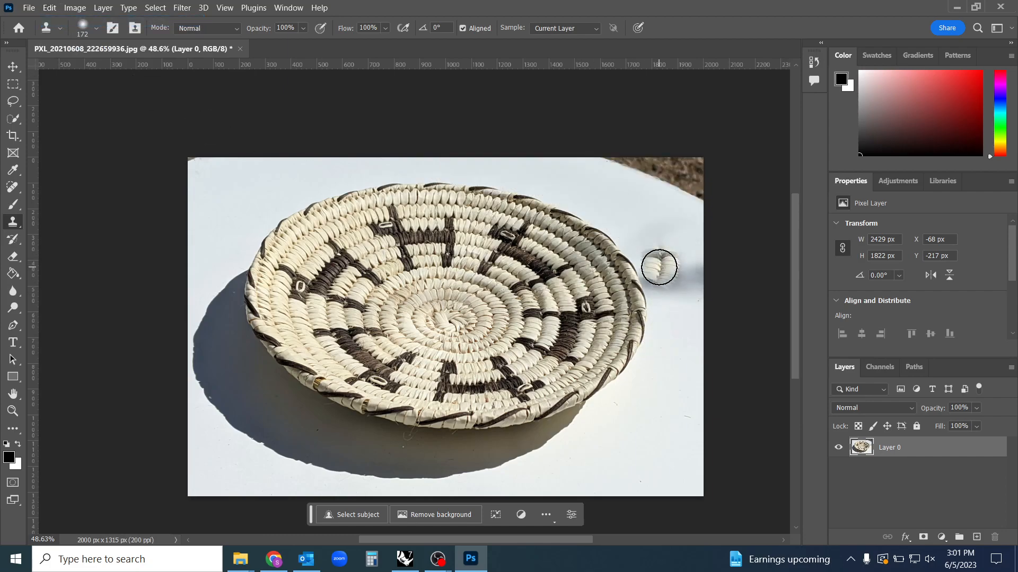
# Clone clean white background over the brown ground in the photo's upper-right corner and the dark edge in its upper-left corner
pyautogui.keyDown('alt'); pyautogui.click(599, 192); pyautogui.keyUp('alt')
pyautogui.moveTo(595, 159)
pyautogui.mouseDown()
pyautogui.moveTo(701, 196)
pyautogui.moveTo(661, 168)
pyautogui.moveTo(695, 178)
pyautogui.moveTo(696, 162)
pyautogui.moveTo(660, 171)
pyautogui.moveTo(656, 191)
pyautogui.moveTo(681, 195)
pyautogui.mouseUp()
pyautogui.keyDown('alt'); pyautogui.click(598, 182); pyautogui.keyUp('alt')
pyautogui.keyDown('alt'); pyautogui.click(239, 187); pyautogui.keyUp('alt')
pyautogui.click(196, 166)
pyautogui.moveTo(196, 166); pyautogui.dragTo(189, 166)
pyautogui.keyDown('alt'); pyautogui.click(227, 189); pyautogui.keyUp('alt')
pyautogui.scroll(-1, 384, 237)
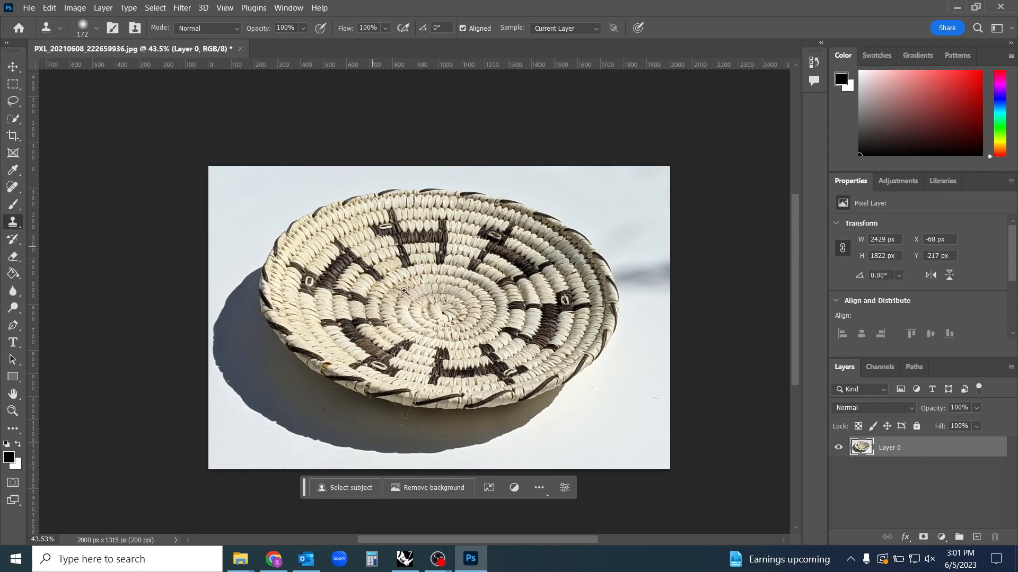
pyautogui.moveTo(521, 423); pyautogui.dragTo(536, 422)
pyautogui.moveTo(438, 394)
pyautogui.mouseDown()
pyautogui.moveTo(453, 396)
pyautogui.moveTo(450, 404)
pyautogui.mouseUp()
pyautogui.press('v')
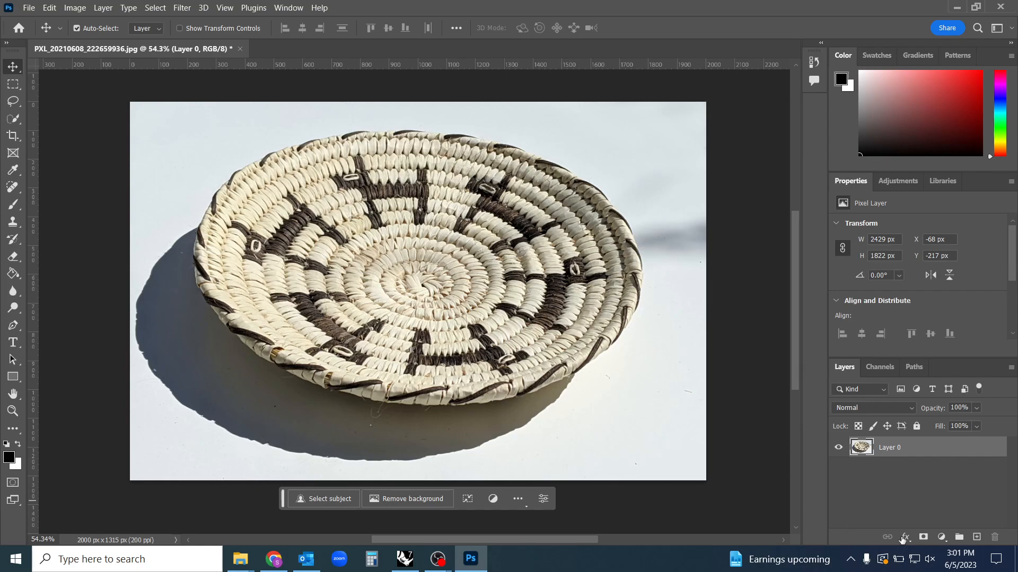
# Add a Black & White adjustment layer above the basket photo
pyautogui.click(943, 538)
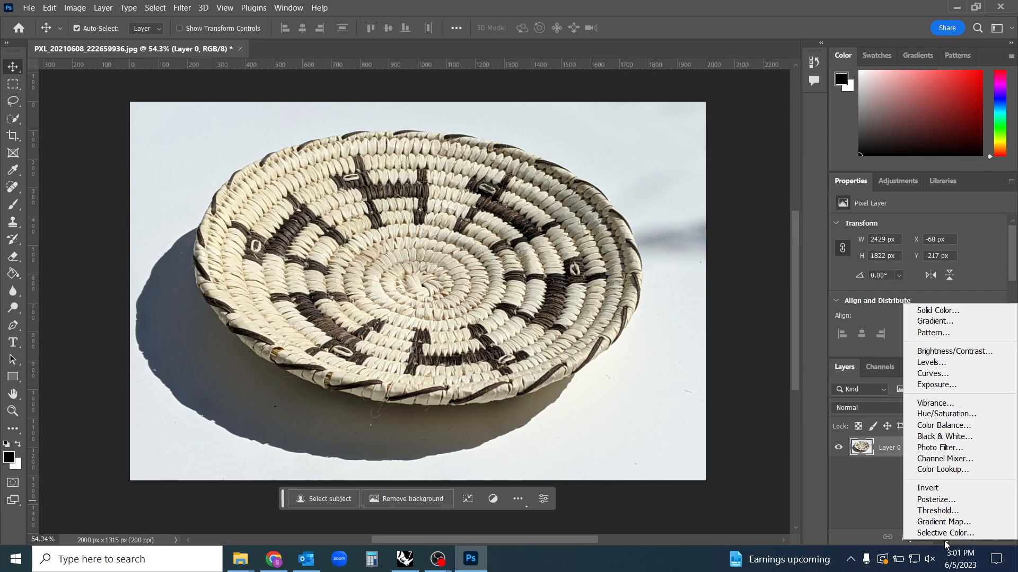
pyautogui.click(874, 501)
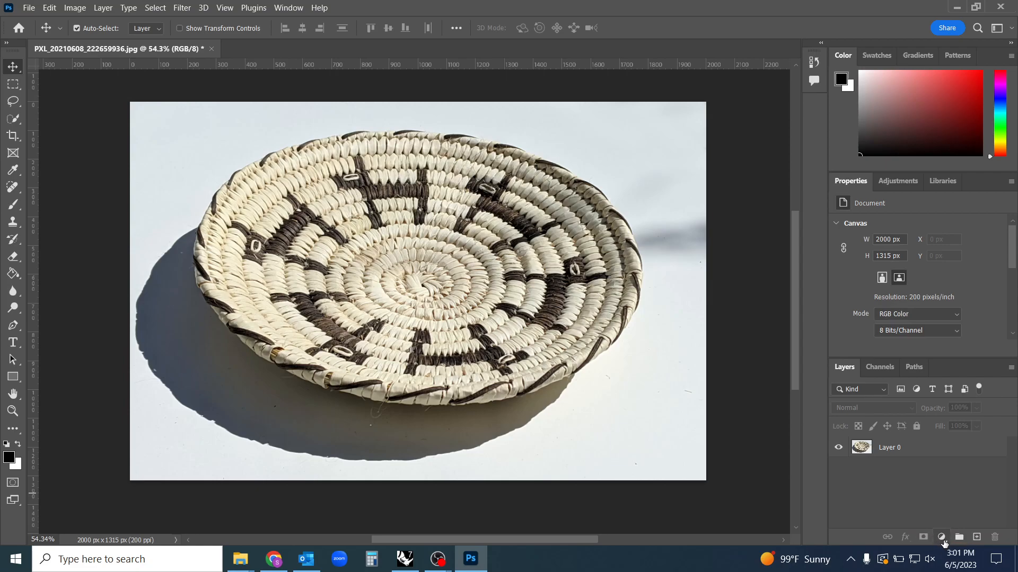
pyautogui.click(941, 537)
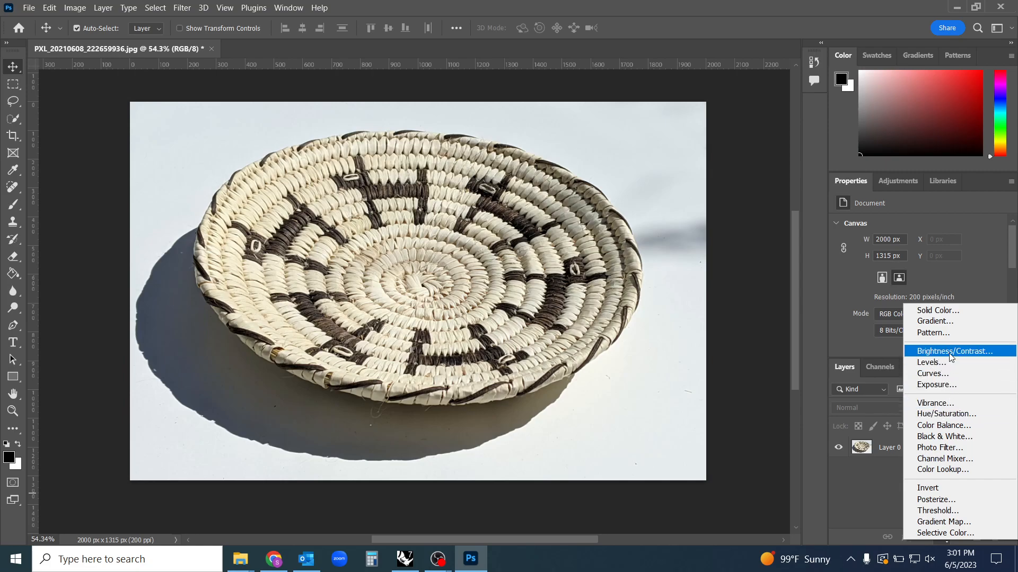
pyautogui.click(951, 436)
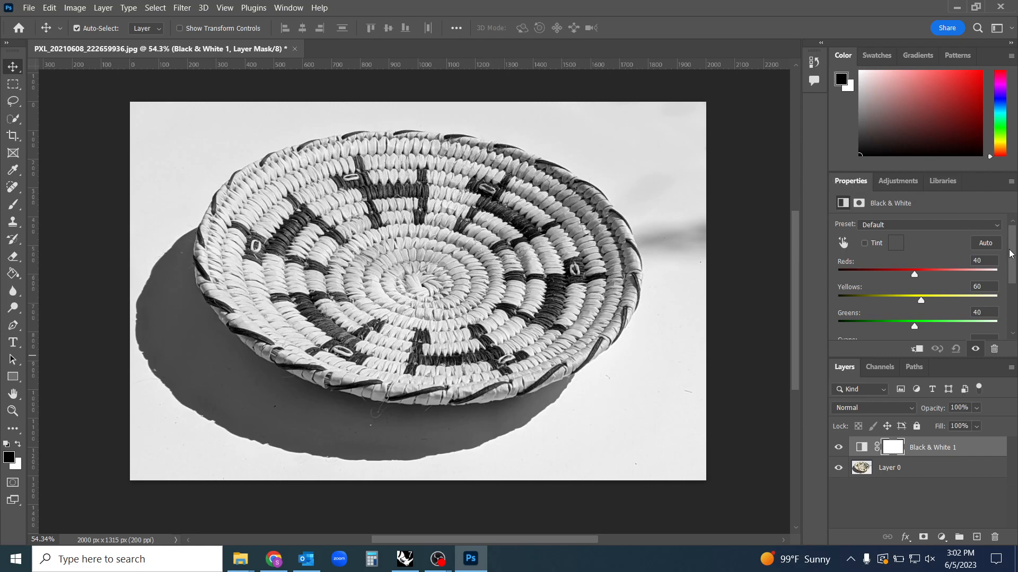
# Tune the color sliders of the Black & White adjustment layer, setting Greens to -17
pyautogui.scroll(-3, 1012, 259)
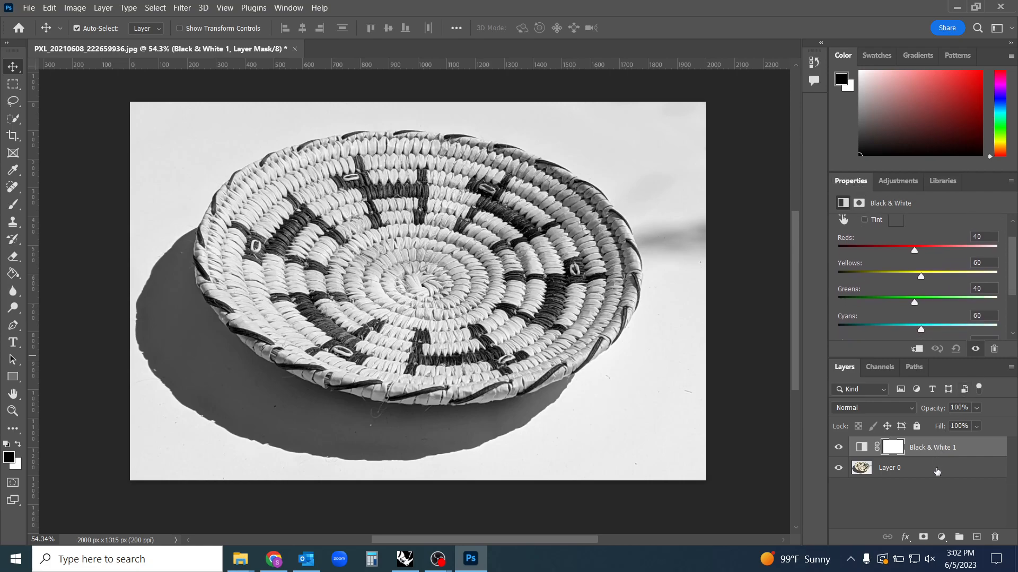
pyautogui.click(937, 473)
pyautogui.click(893, 449)
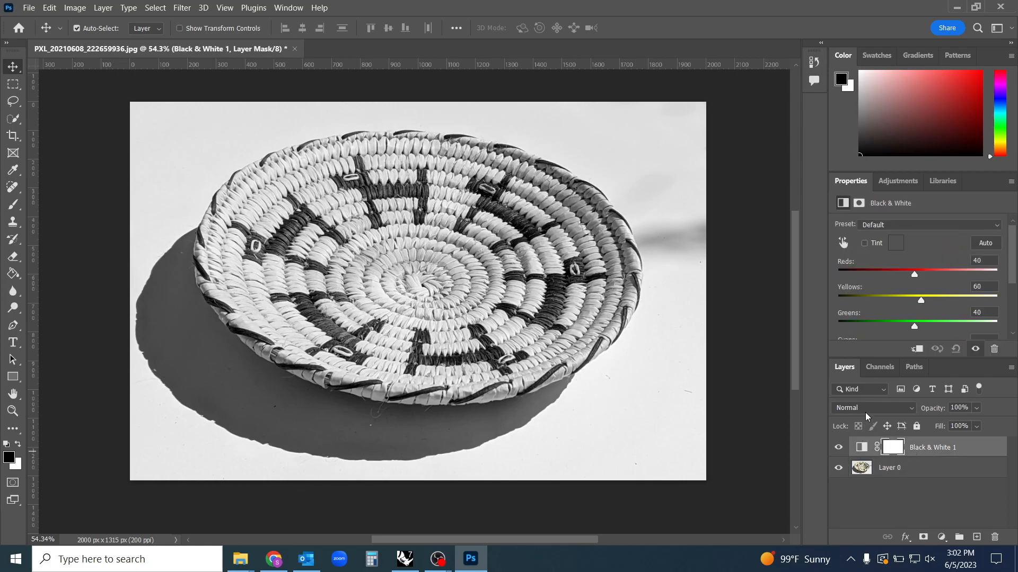
pyautogui.moveTo(913, 275); pyautogui.dragTo(913, 321)
pyautogui.moveTo(1012, 282); pyautogui.dragTo(1016, 314)
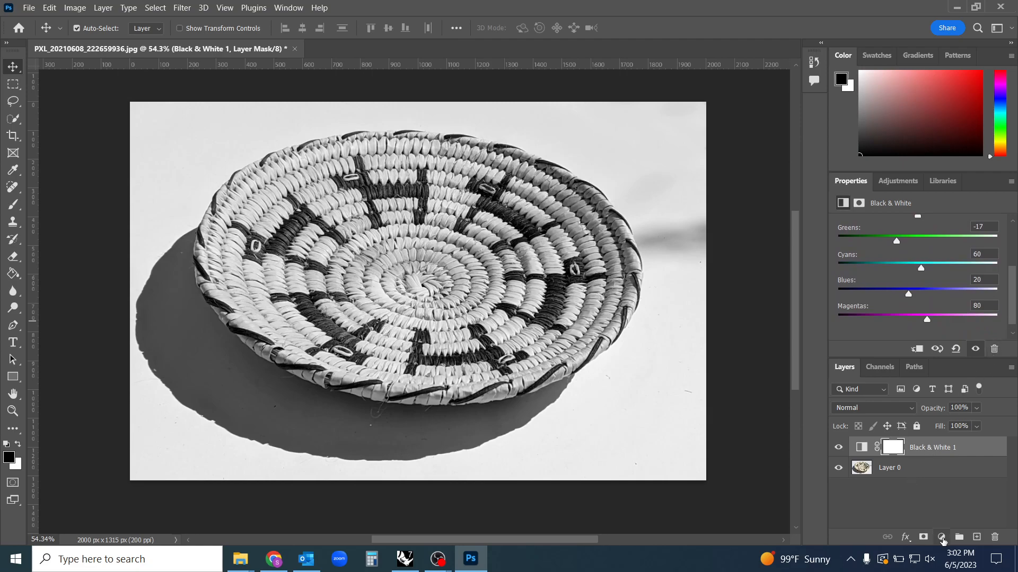
# Add a Curves adjustment layer on top and collapse the Color panel to give the curve graph more room
pyautogui.click(941, 537)
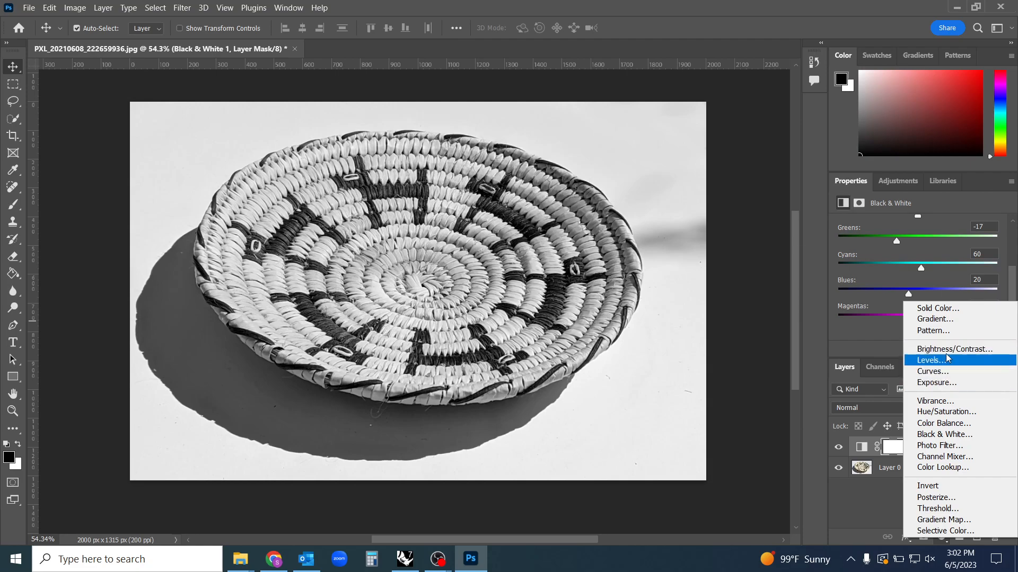
pyautogui.click(940, 376)
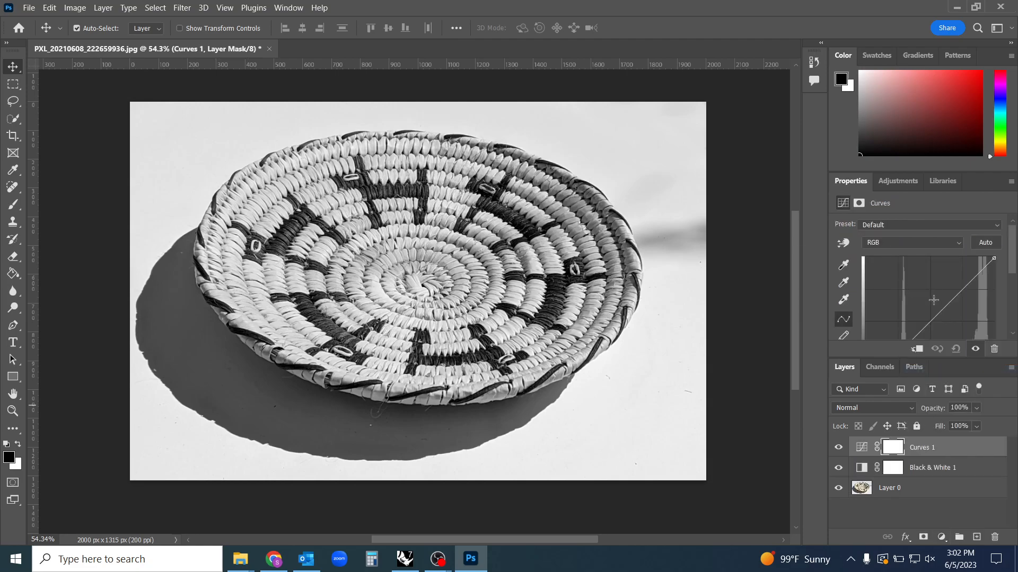
pyautogui.moveTo(910, 172); pyautogui.dragTo(910, 137)
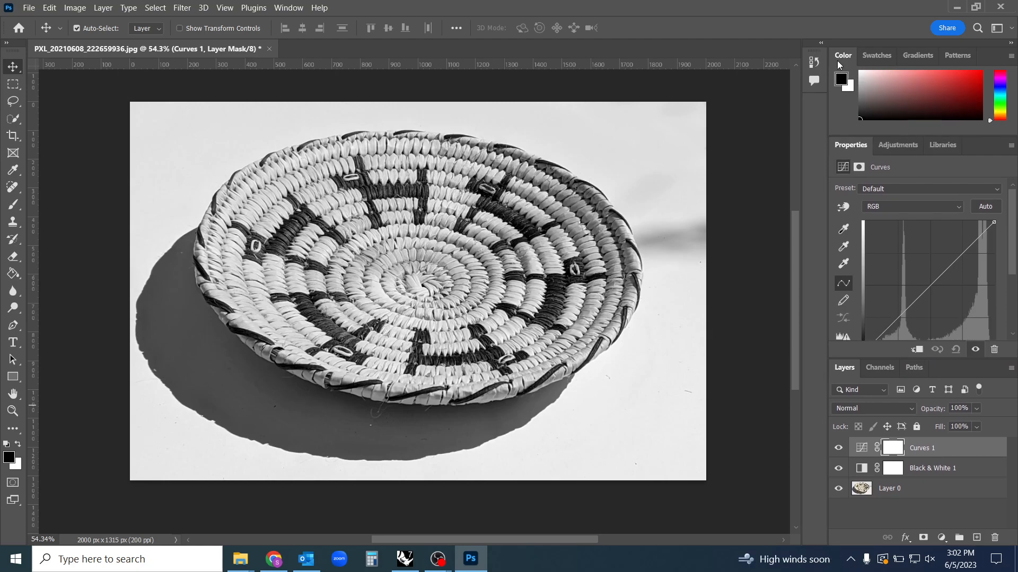
pyautogui.doubleClick(843, 56)
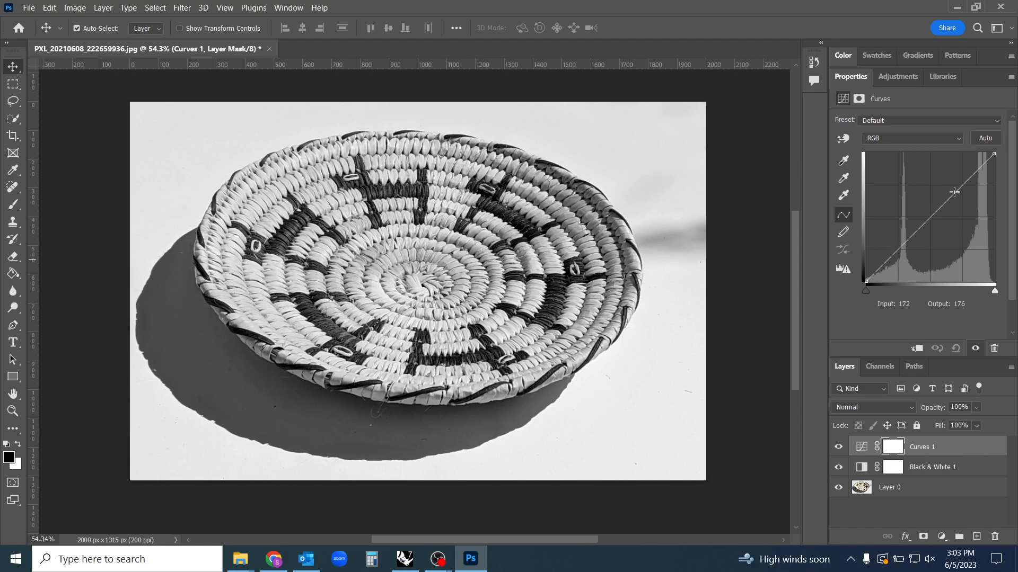
# Shape the RGB curve into a gentle S with points at input 178, output 198 and input 81, output 69
pyautogui.moveTo(957, 187)
pyautogui.mouseDown()
pyautogui.moveTo(952, 169)
pyautogui.moveTo(974, 191)
pyautogui.moveTo(945, 162)
pyautogui.moveTo(970, 189)
pyautogui.moveTo(952, 174)
pyautogui.mouseUp()
pyautogui.moveTo(897, 237)
pyautogui.mouseDown()
pyautogui.moveTo(911, 260)
pyautogui.moveTo(906, 243)
pyautogui.mouseUp()
pyautogui.click(953, 175)
pyautogui.moveTo(952, 174)
pyautogui.mouseDown()
pyautogui.moveTo(957, 196)
pyautogui.moveTo(952, 172)
pyautogui.moveTo(955, 182)
pyautogui.mouseUp()
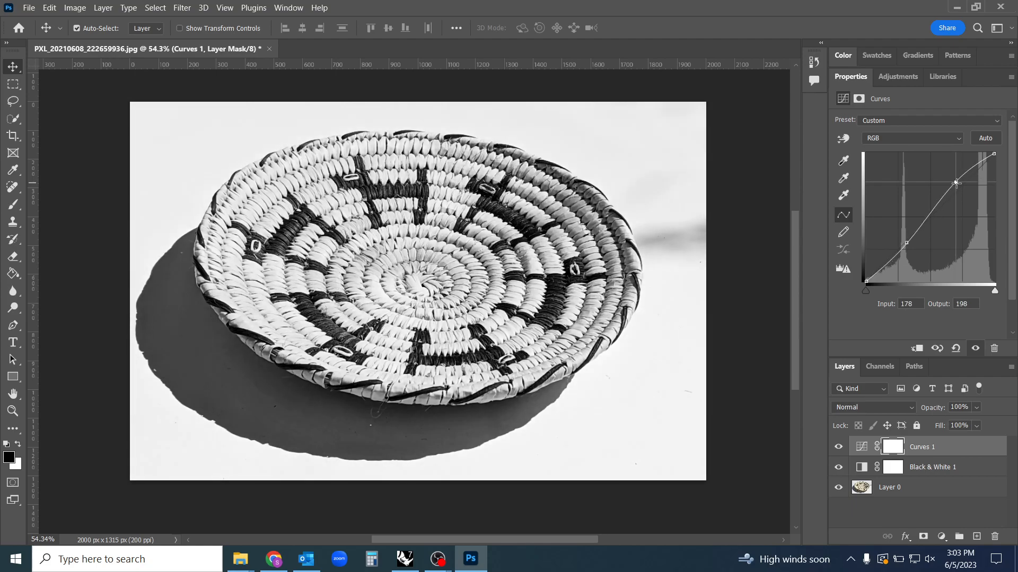
pyautogui.moveTo(907, 243); pyautogui.dragTo(912, 247)
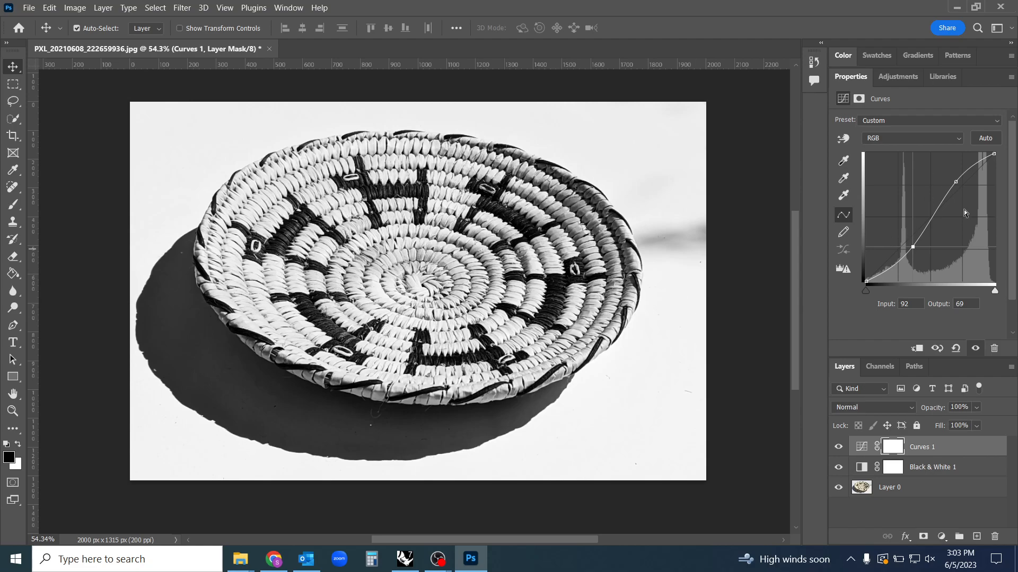
pyautogui.moveTo(915, 248); pyautogui.dragTo(908, 248)
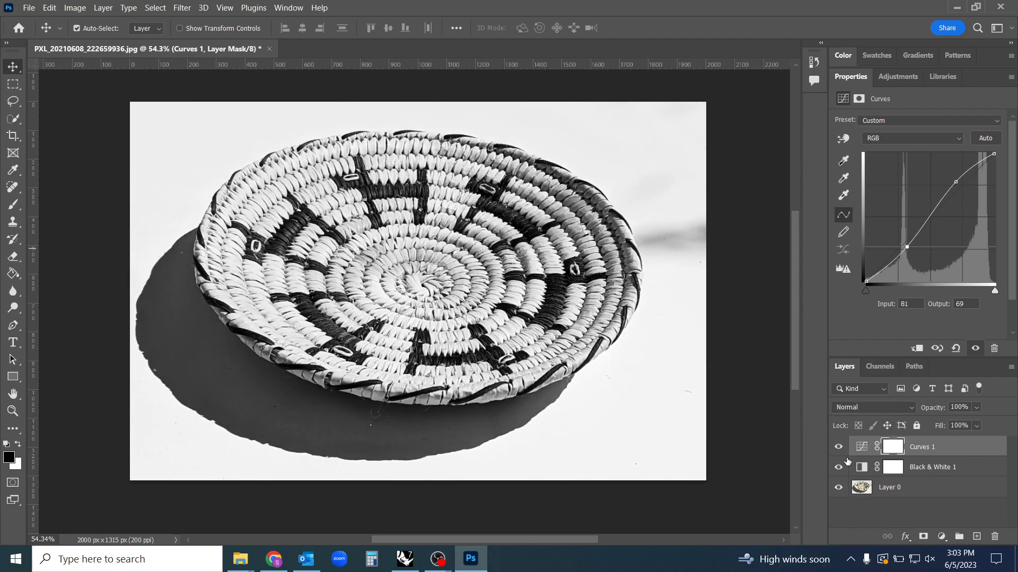
# Review the settings of the Curves and Black & White adjustment layers, and the adjustment commands available for direct image editing
pyautogui.click(941, 537)
pyautogui.click(864, 446)
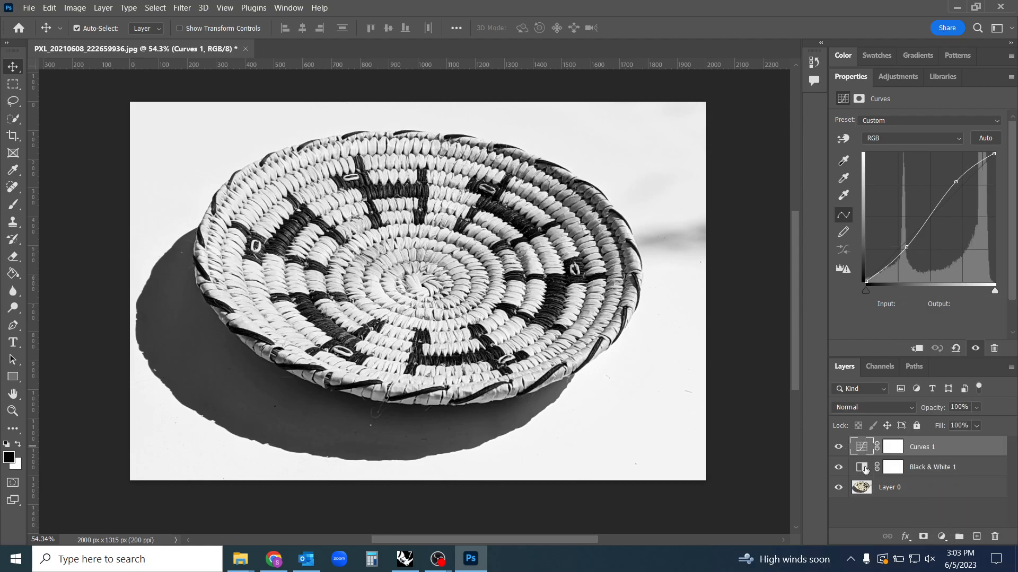
pyautogui.click(865, 469)
pyautogui.click(862, 449)
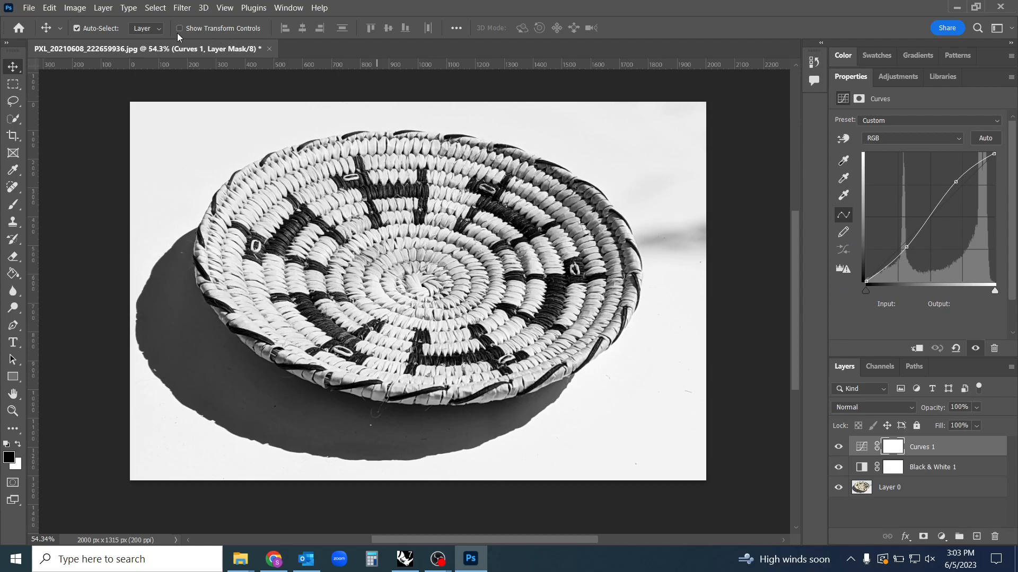
pyautogui.click(74, 8)
pyautogui.moveTo(112, 43)
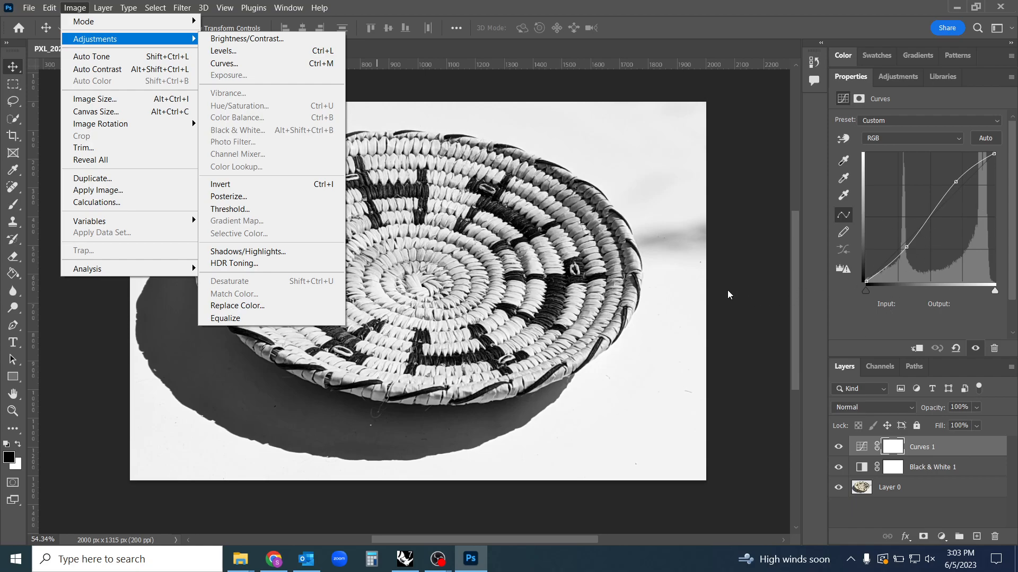
pyautogui.click(790, 326)
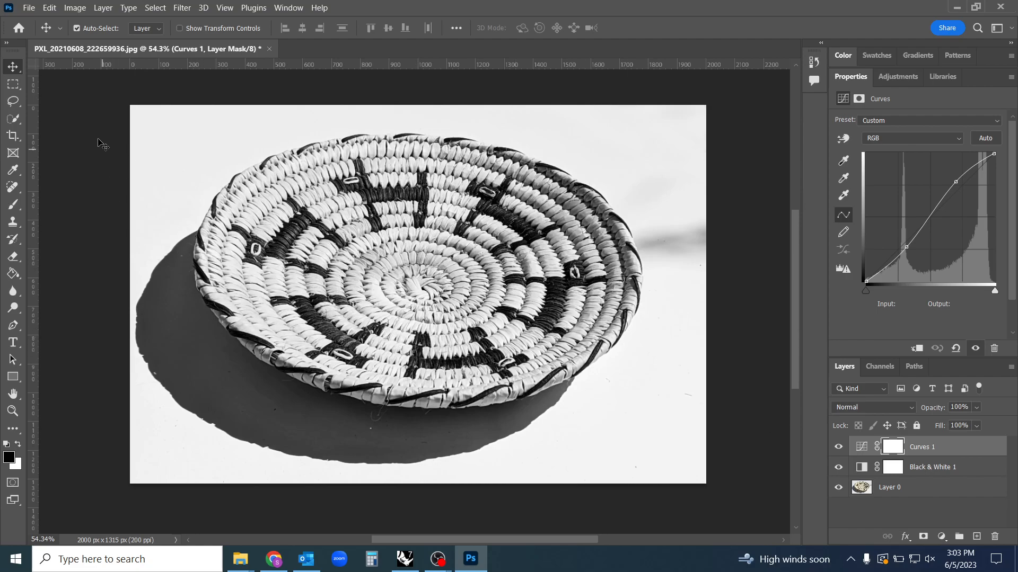
# Save the image in Photoshop format as PXL_20210608_222659936 in the 230605_Photoshop folder, keeping Maximize Compatibility on
pyautogui.click(28, 7)
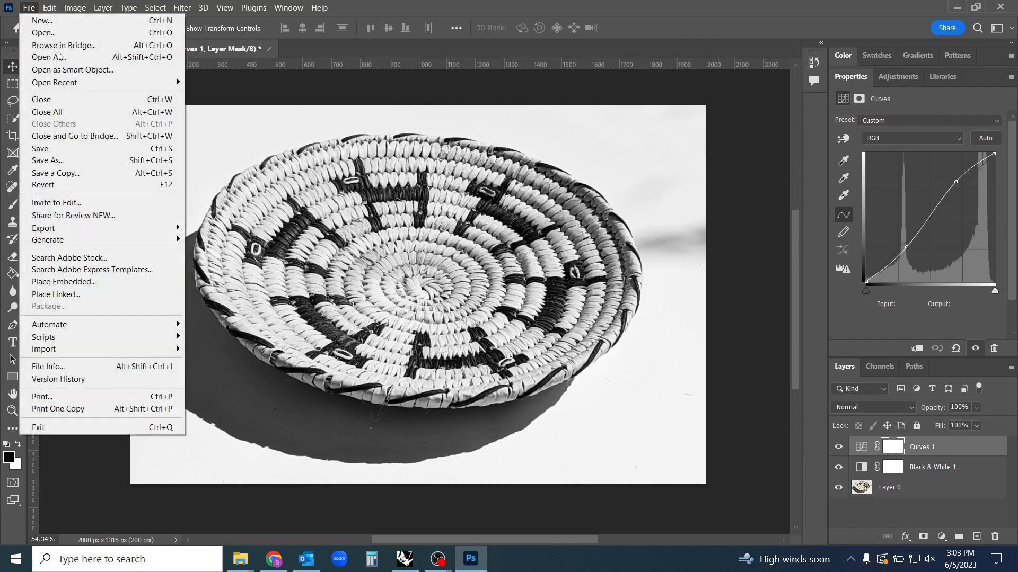
pyautogui.click(102, 161)
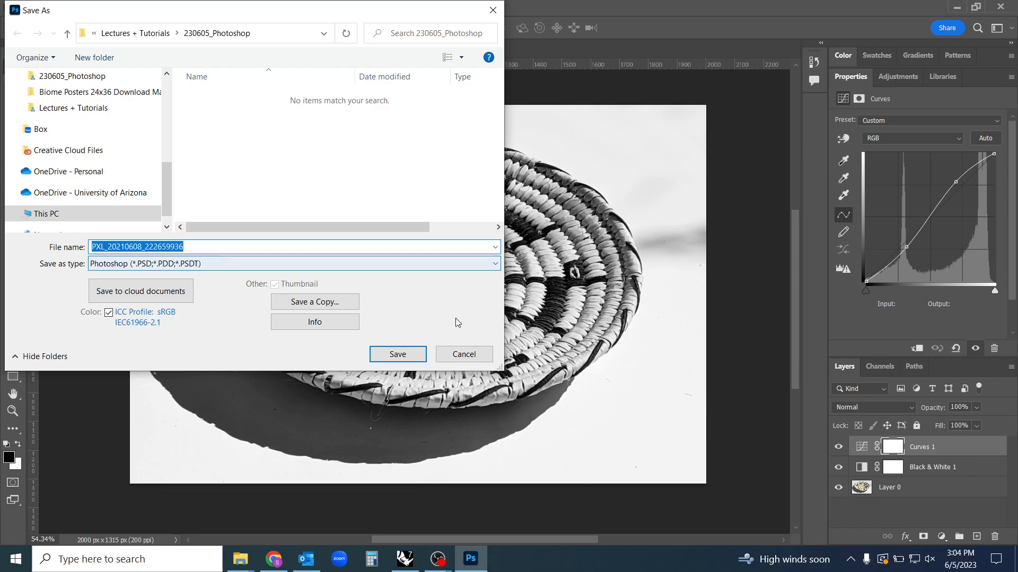
pyautogui.moveTo(501, 369); pyautogui.dragTo(617, 358)
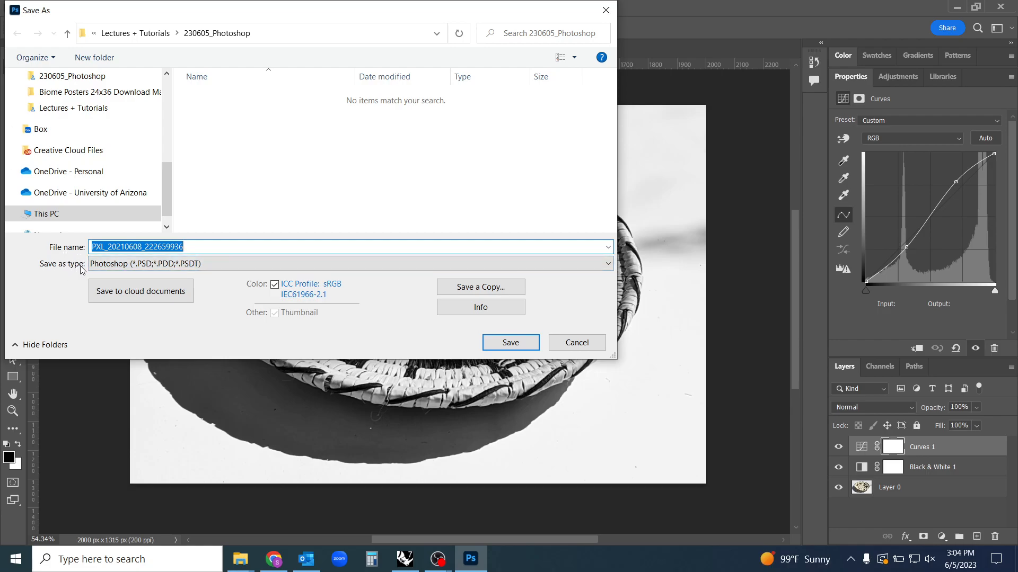
pyautogui.click(137, 265)
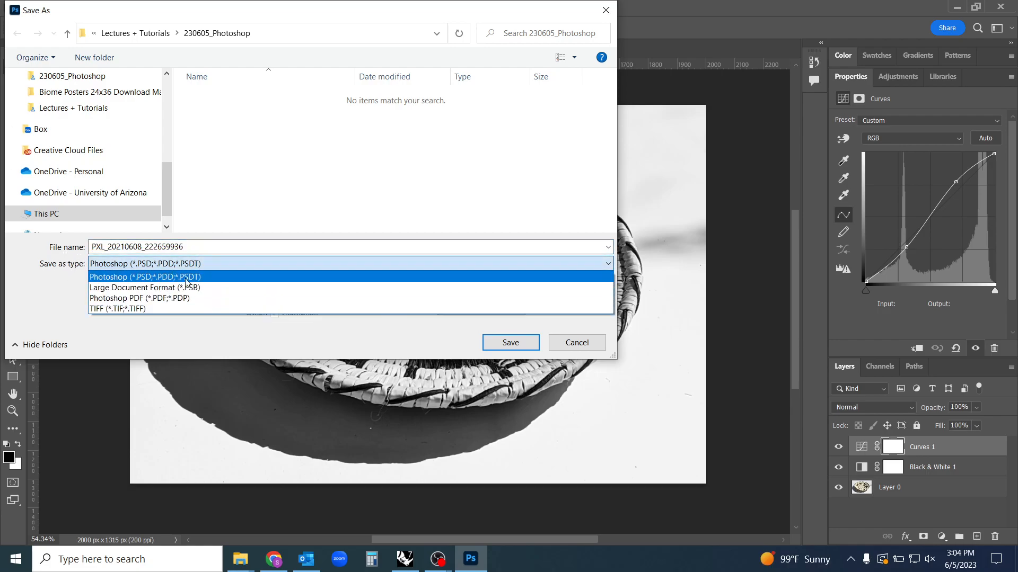
pyautogui.click(153, 273)
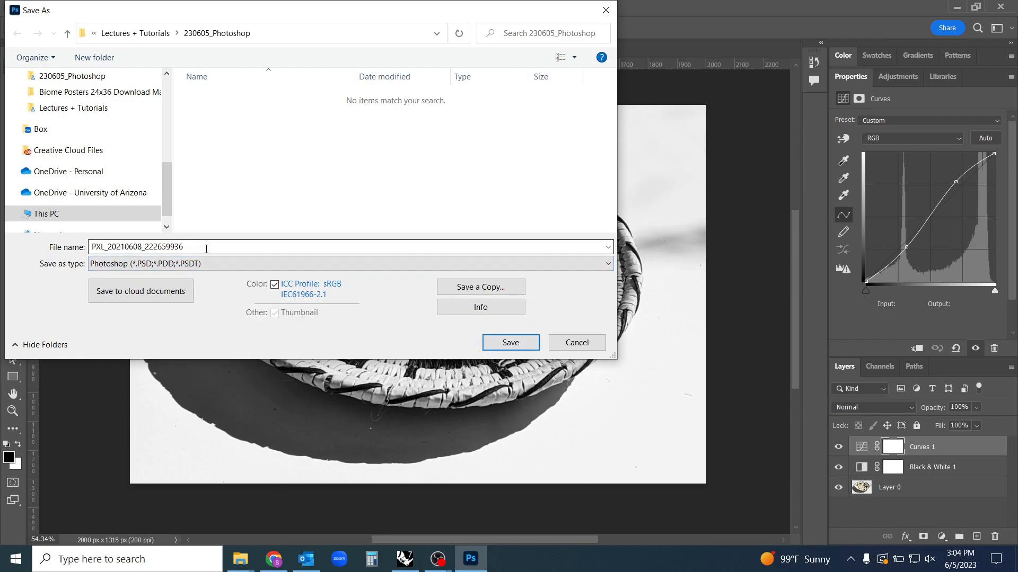
pyautogui.click(510, 342)
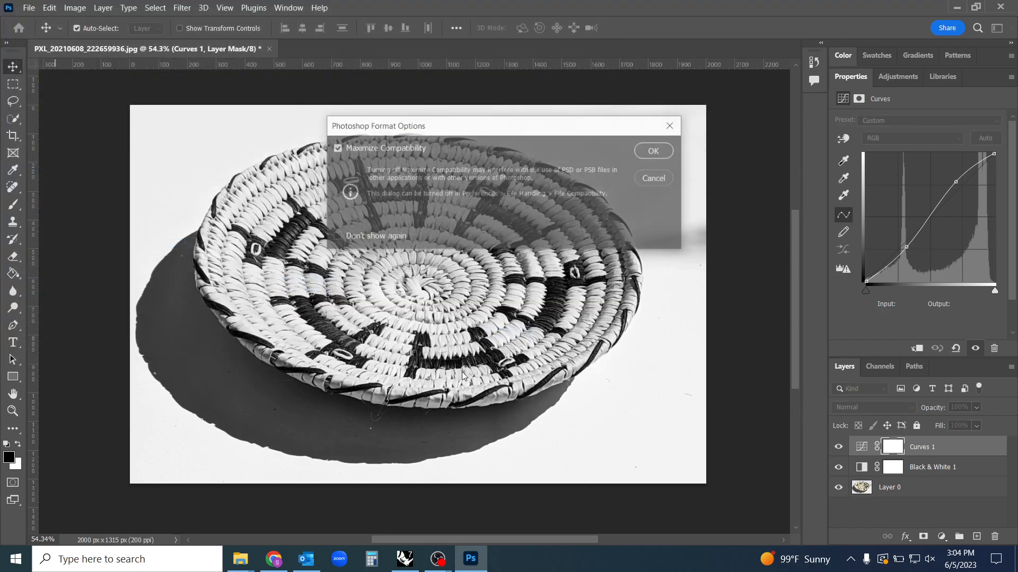
pyautogui.click(662, 154)
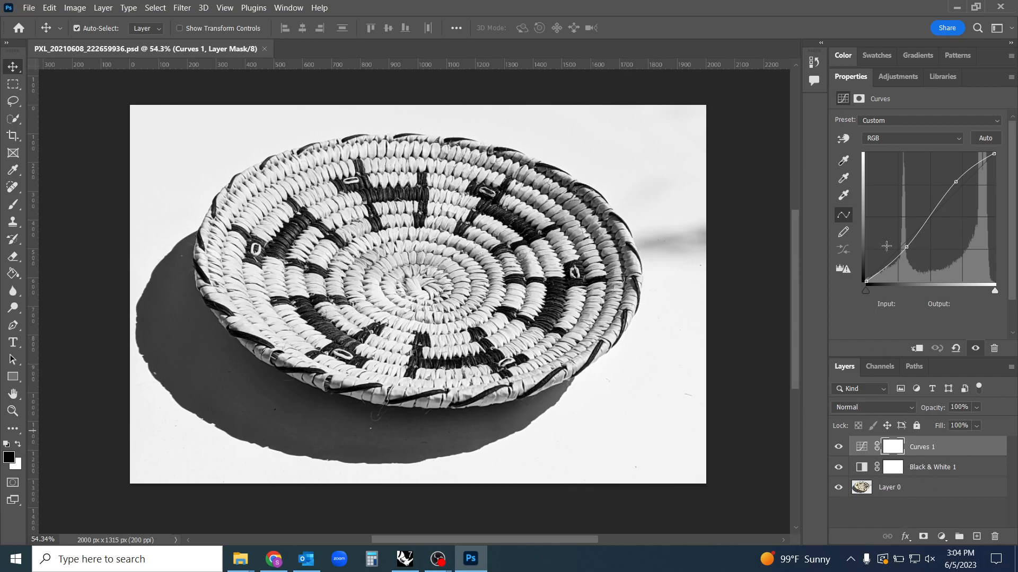
# Save a JPEG copy named "PXL_20210608_222659936 copy" at Maximum quality 12 with the Baseline ("Standard") format
pyautogui.click(29, 7)
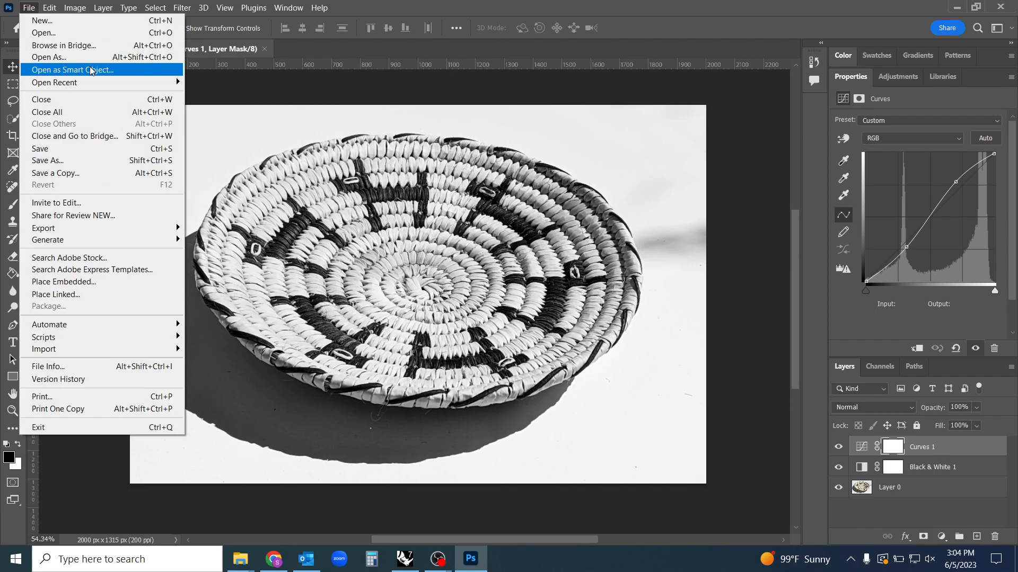
pyautogui.click(99, 161)
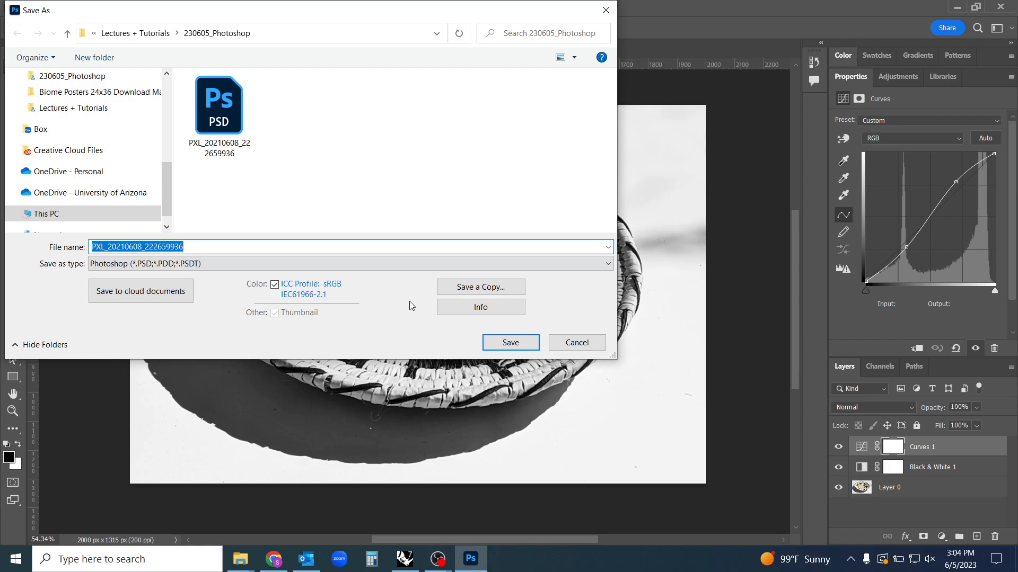
pyautogui.click(376, 266)
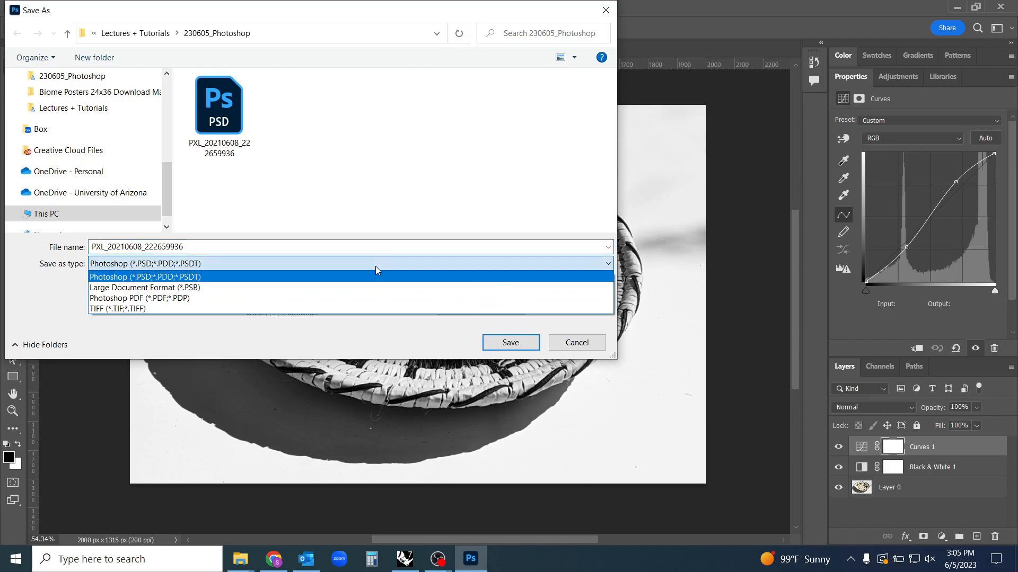
pyautogui.click(375, 266)
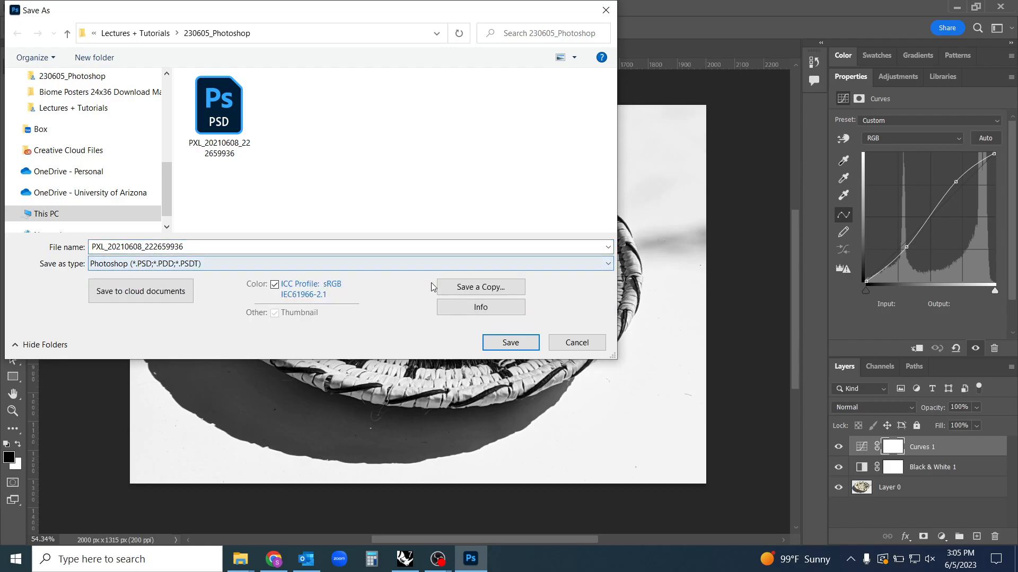
pyautogui.click(481, 288)
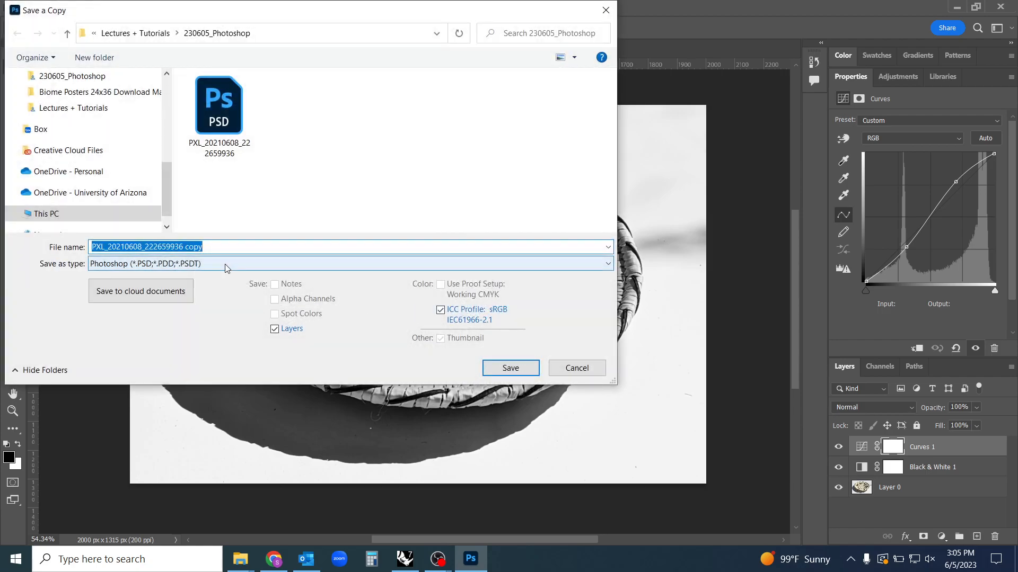
pyautogui.click(227, 264)
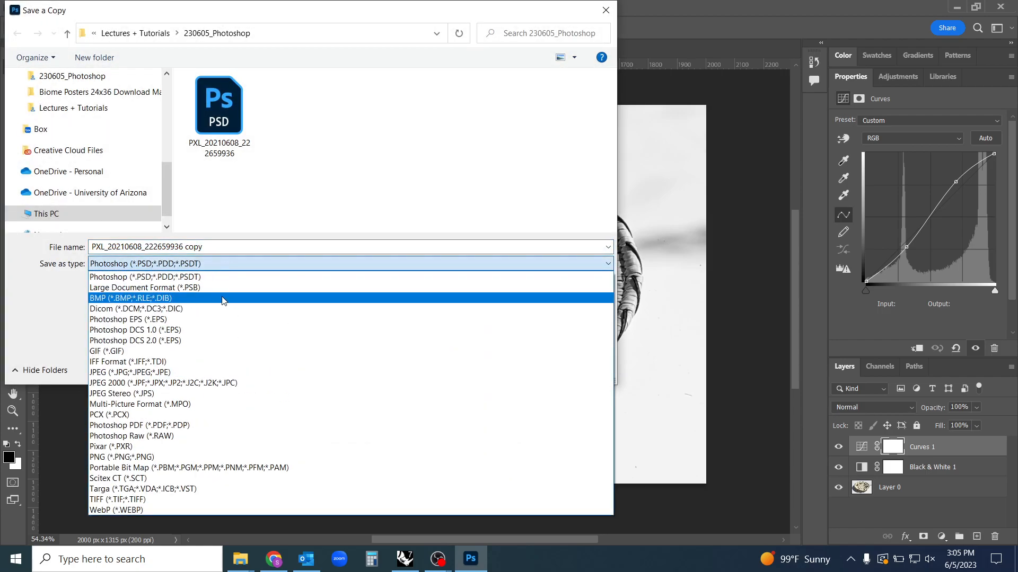
pyautogui.click(110, 373)
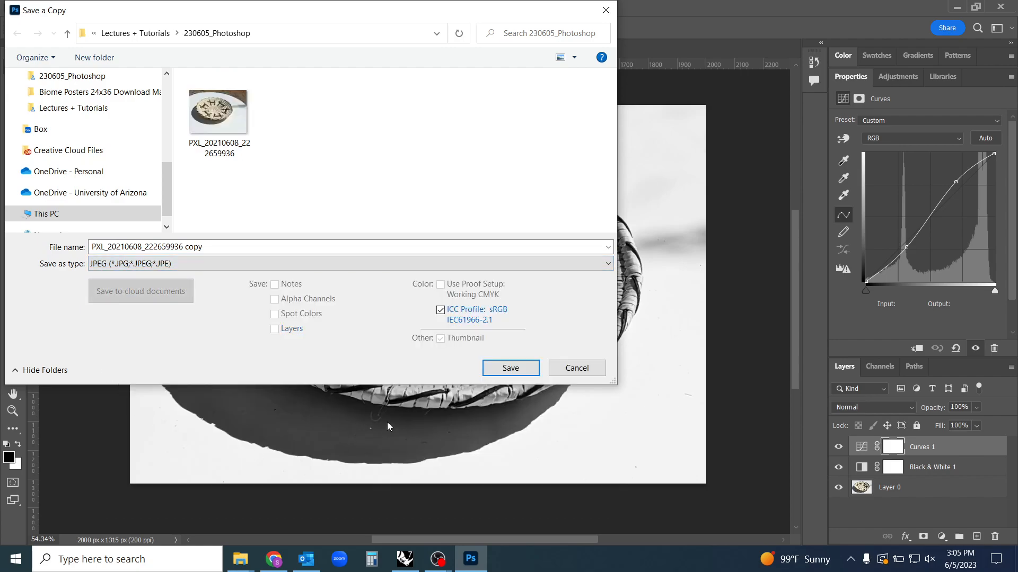
pyautogui.click(511, 369)
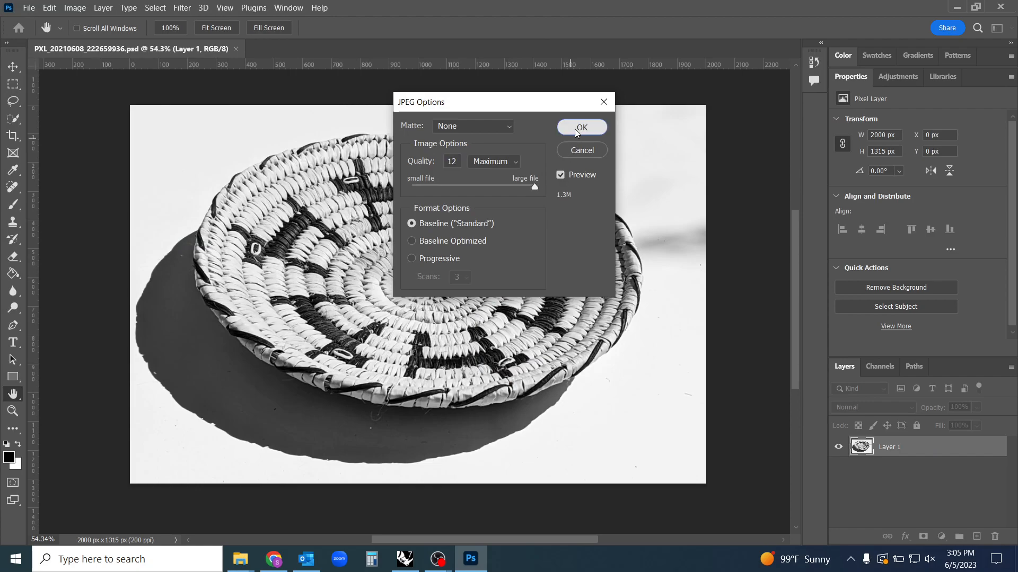
pyautogui.click(582, 128)
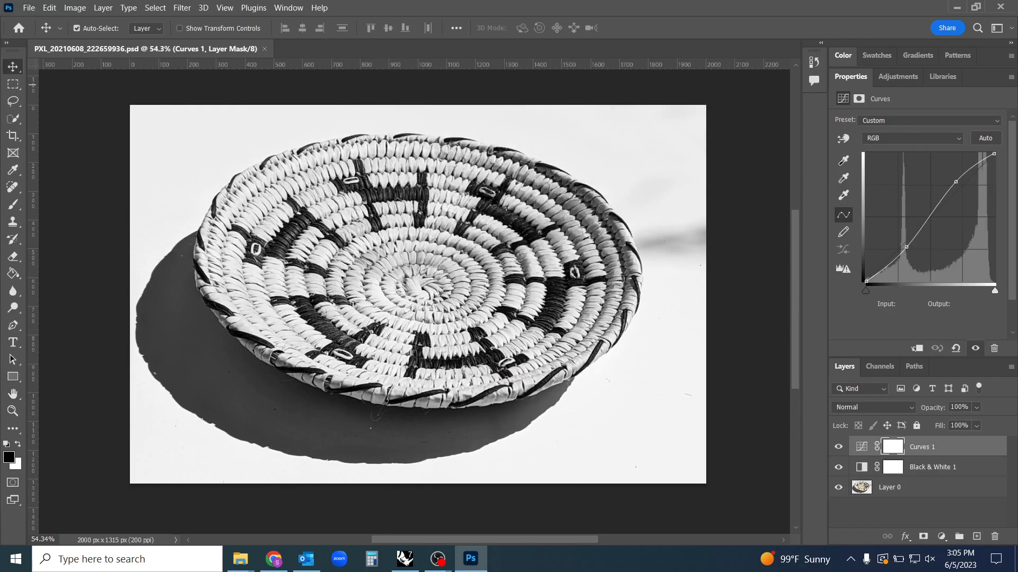
# Switch to File Explorer, compare the original JPG, the Photoshop file and the JPEG copy, and return to Photoshop
pyautogui.hotkey('alt', 'Tab')
pyautogui.click(358, 228)
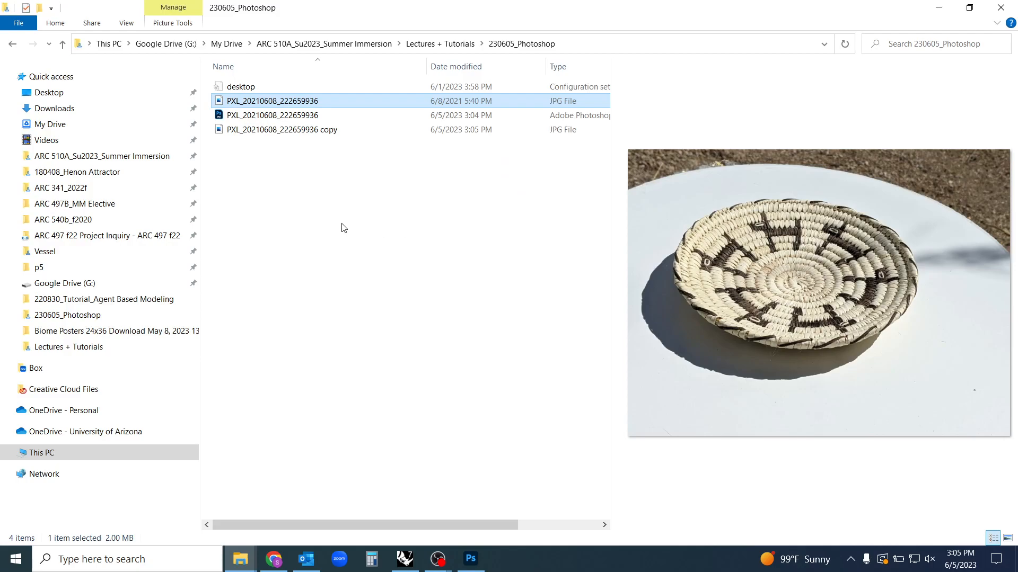
pyautogui.click(304, 103)
pyautogui.click(289, 116)
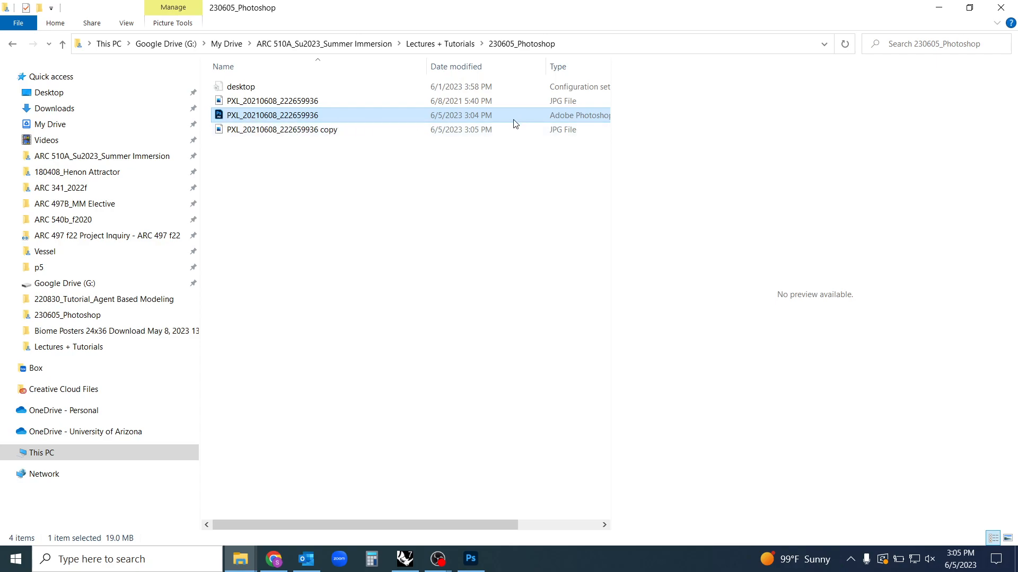
pyautogui.click(315, 130)
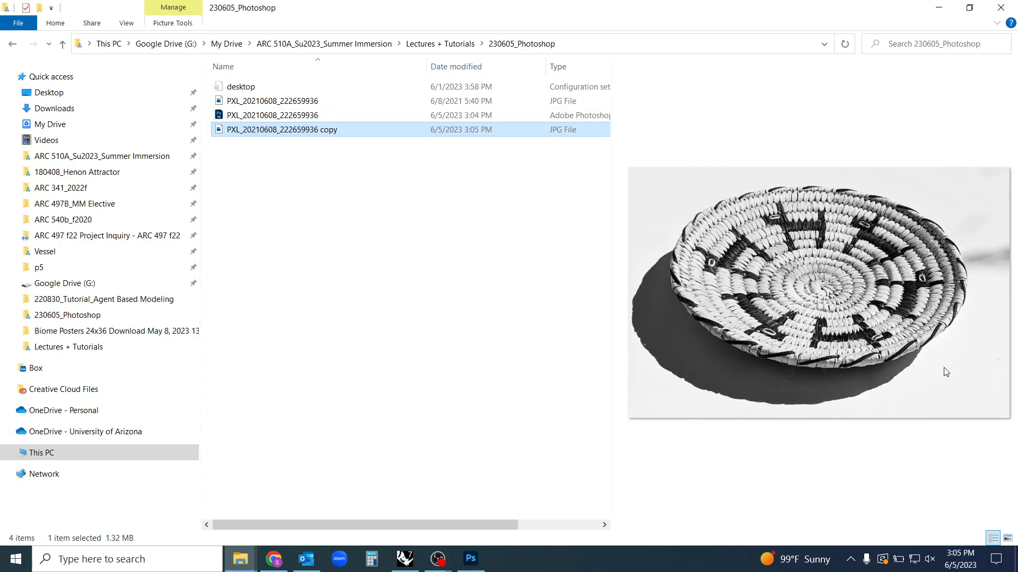
pyautogui.hotkey('alt', 'Tab')
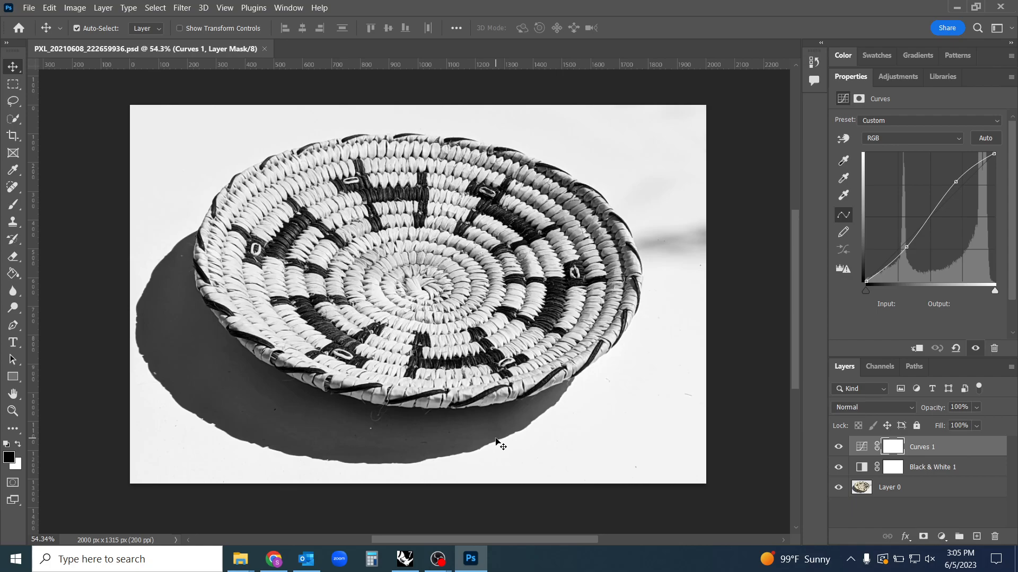
# Add a layer mask to Layer 0, pick the Brush tool, and make the mask rather than the image the painting target
pyautogui.click(911, 489)
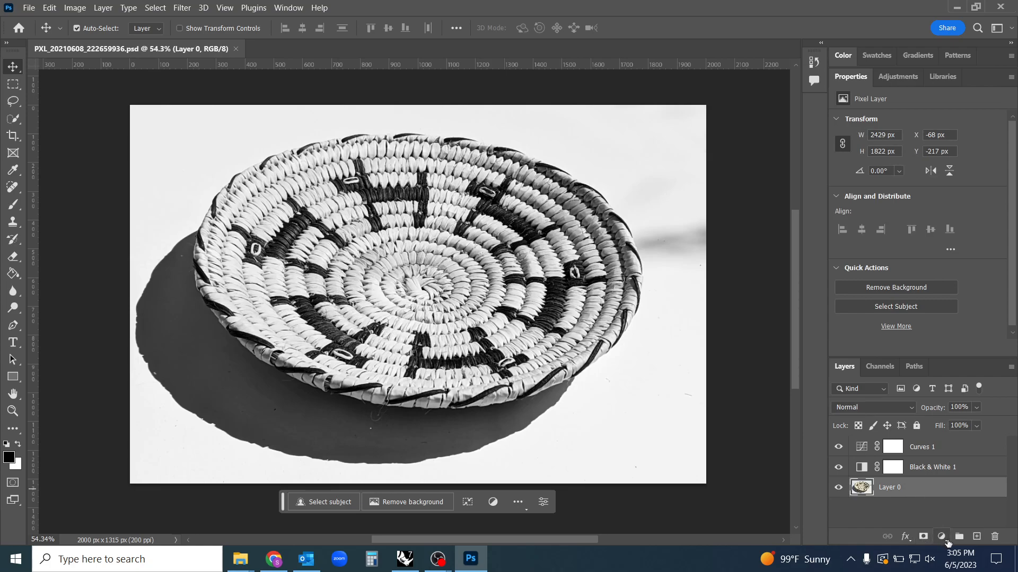
pyautogui.click(923, 536)
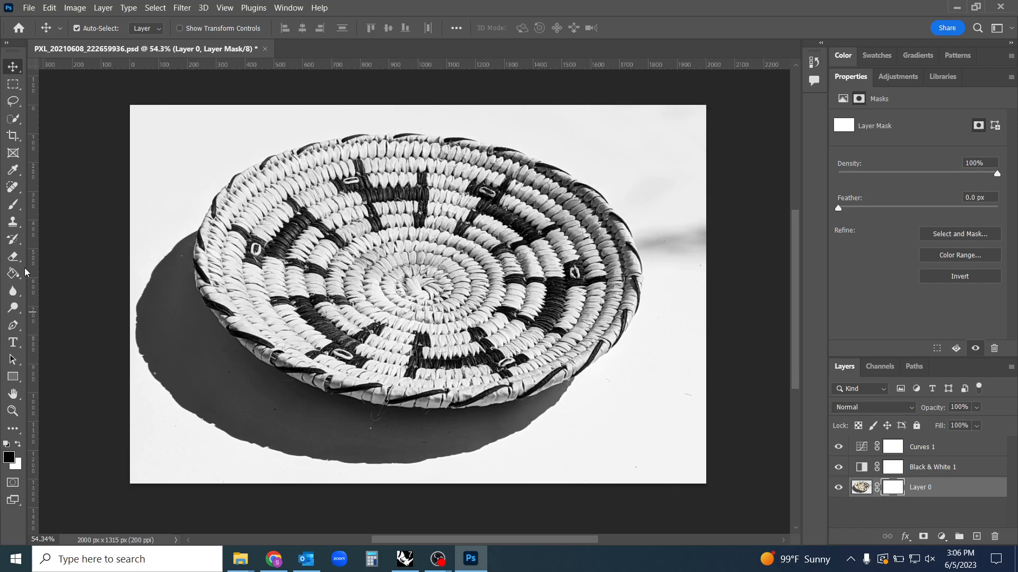
pyautogui.click(14, 206)
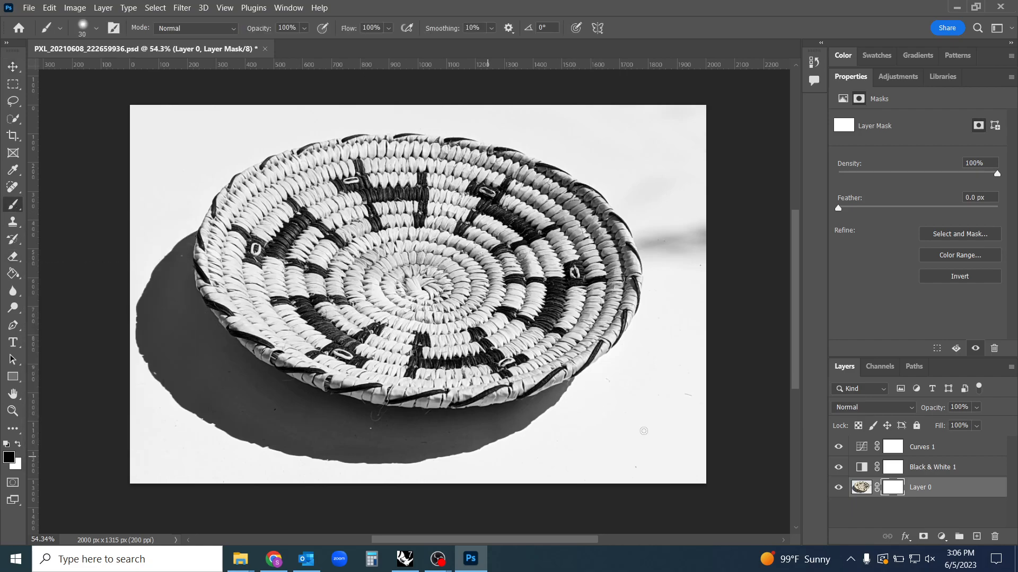
pyautogui.click(864, 488)
pyautogui.click(898, 490)
pyautogui.click(864, 488)
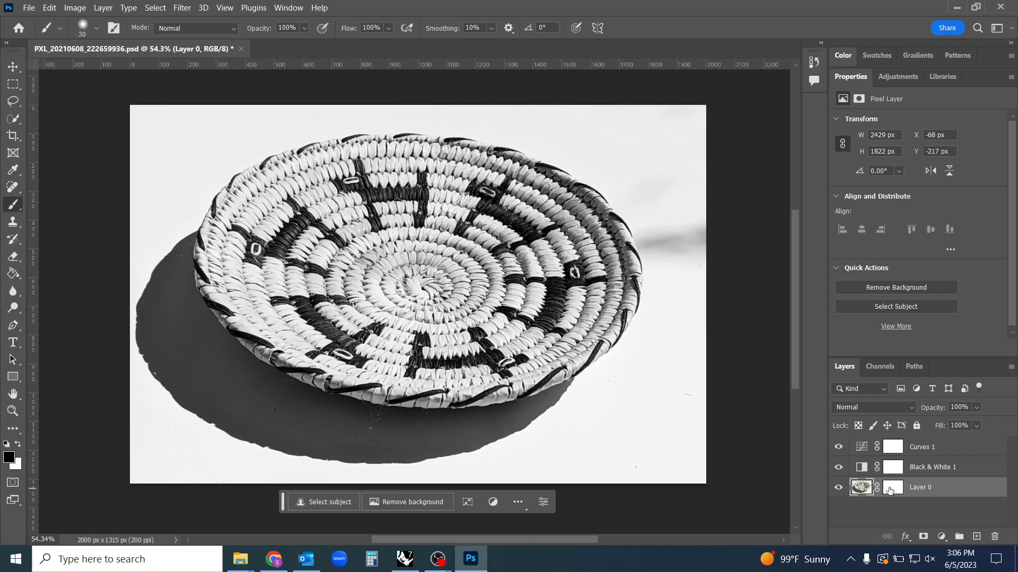
pyautogui.click(890, 490)
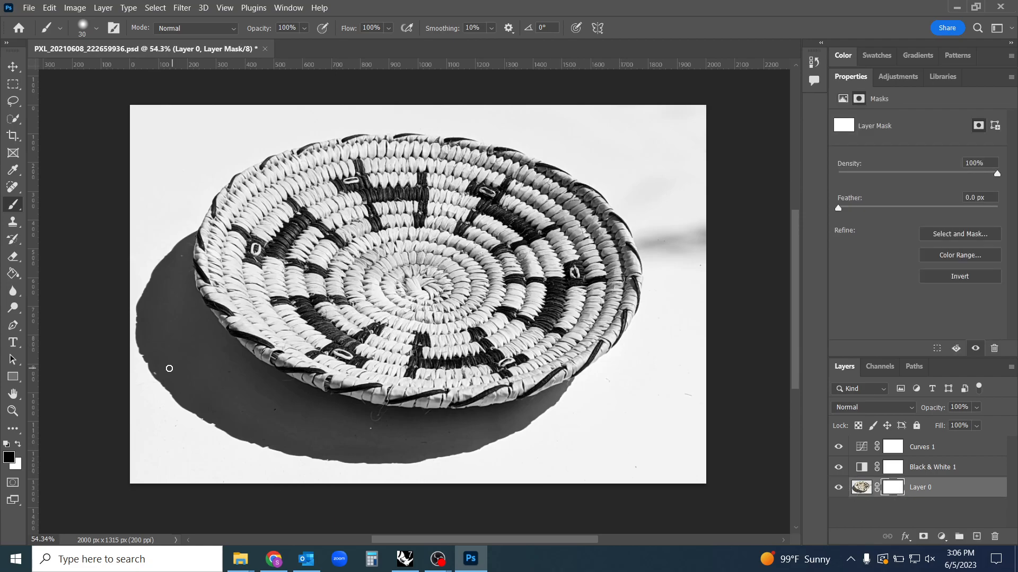
# Enlarge the brush to 143 px and raise its hardness for a crisper edge
pyautogui.keyDown('alt'); pyautogui.rightClick(203, 390); pyautogui.keyUp('alt')
pyautogui.click(96, 29)
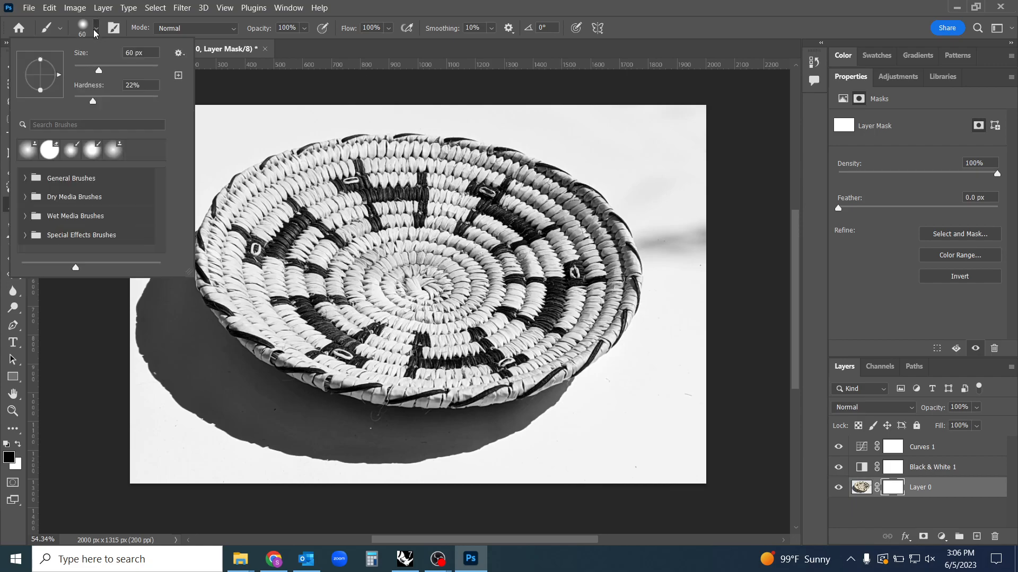
pyautogui.moveTo(132, 75); pyautogui.dragTo(119, 74)
pyautogui.moveTo(95, 102); pyautogui.dragTo(146, 101)
# Paint black on Layer 0's mask to hide the white surface beside the basket's lower right rim and a broad band across its center
pyautogui.moveTo(653, 421)
pyautogui.mouseDown()
pyautogui.moveTo(620, 443)
pyautogui.moveTo(541, 447)
pyautogui.moveTo(643, 418)
pyautogui.moveTo(576, 446)
pyautogui.moveTo(621, 428)
pyautogui.moveTo(641, 407)
pyautogui.moveTo(588, 441)
pyautogui.moveTo(653, 383)
pyautogui.moveTo(627, 452)
pyautogui.moveTo(566, 461)
pyautogui.moveTo(667, 390)
pyautogui.moveTo(633, 441)
pyautogui.moveTo(587, 459)
pyautogui.moveTo(628, 433)
pyautogui.mouseUp()
pyautogui.moveTo(665, 393)
pyautogui.mouseDown()
pyautogui.moveTo(630, 390)
pyautogui.moveTo(651, 360)
pyautogui.moveTo(553, 435)
pyautogui.mouseUp()
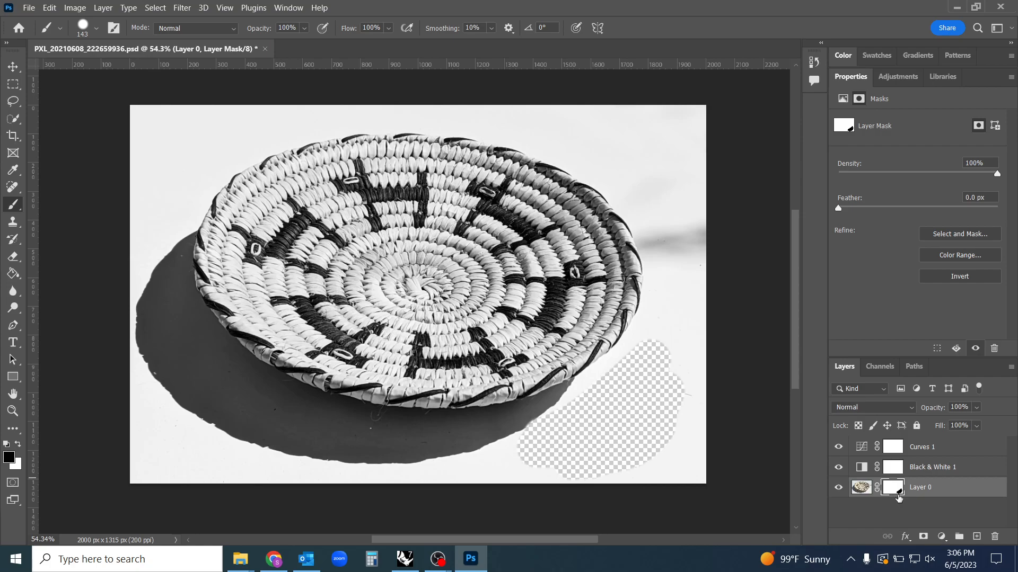
pyautogui.moveTo(625, 397)
pyautogui.mouseDown()
pyautogui.moveTo(560, 332)
pyautogui.moveTo(427, 281)
pyautogui.moveTo(302, 249)
pyautogui.mouseUp()
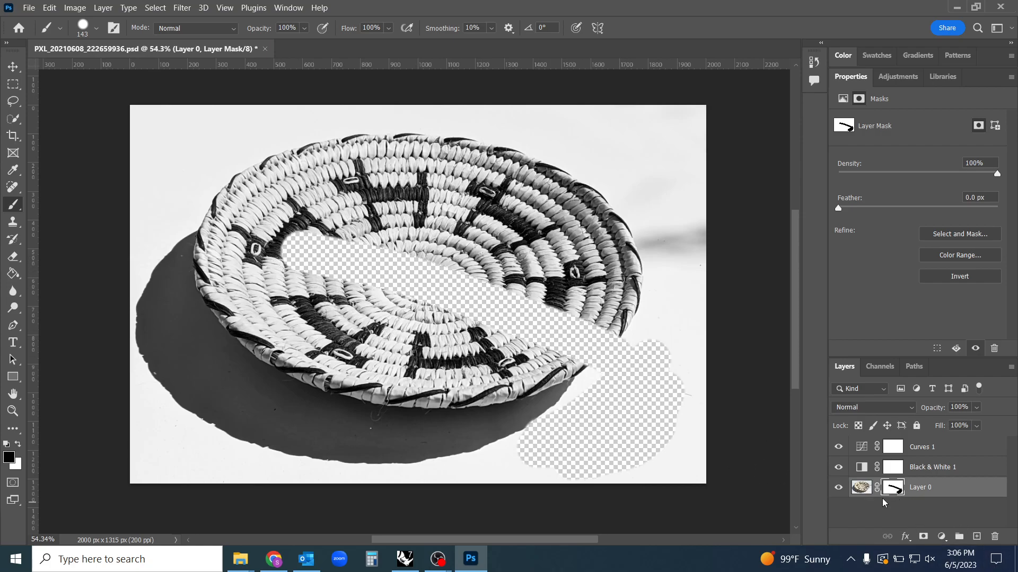
pyautogui.moveTo(490, 314)
pyautogui.mouseDown()
pyautogui.moveTo(372, 308)
pyautogui.moveTo(303, 292)
pyautogui.moveTo(279, 270)
pyautogui.moveTo(380, 321)
pyautogui.moveTo(345, 280)
pyautogui.moveTo(441, 312)
pyautogui.moveTo(282, 269)
pyautogui.moveTo(522, 327)
pyautogui.moveTo(335, 311)
pyautogui.mouseUp()
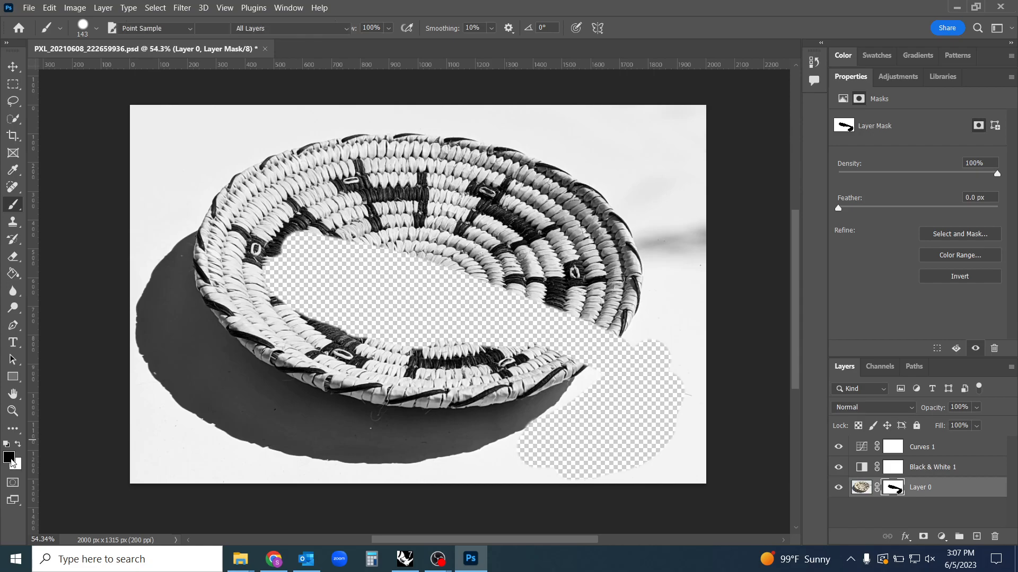
# Check that the foreground color is black (000000) and extend the masked area over the basket's lower left rim
pyautogui.click(12, 461)
pyautogui.click(621, 112)
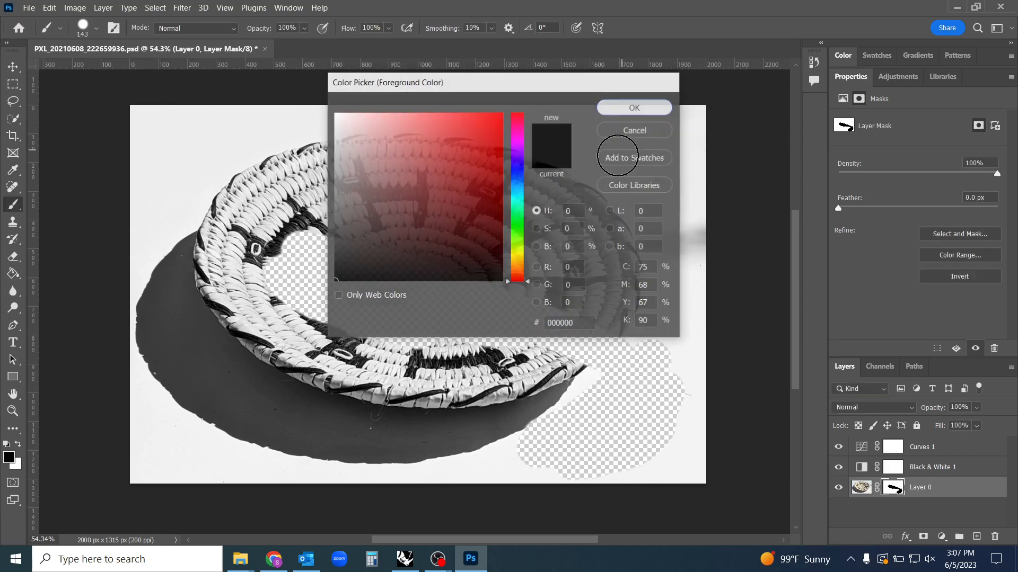
pyautogui.moveTo(243, 337); pyautogui.dragTo(233, 339)
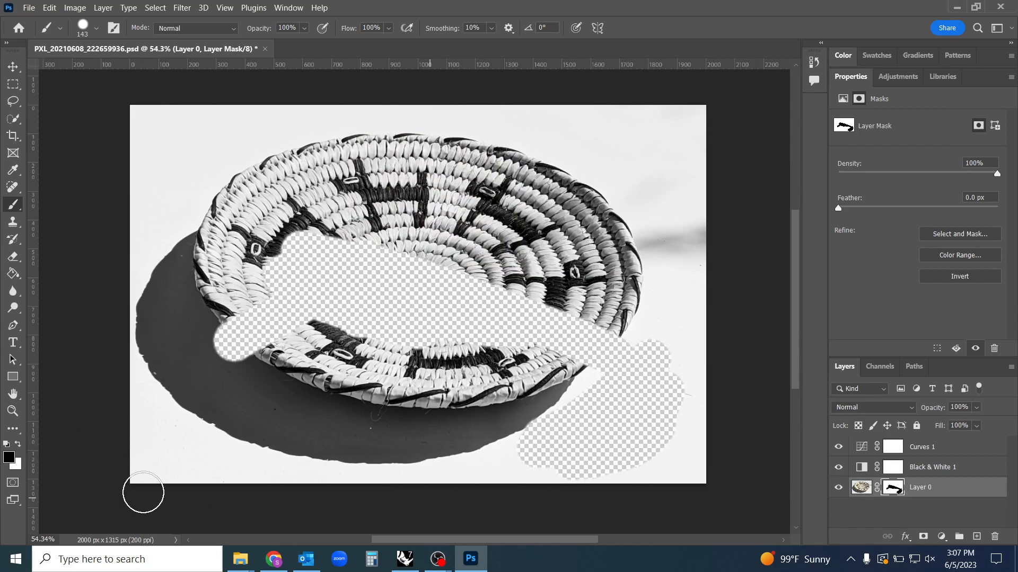
# Swap the foreground color to white, paint over all hidden areas of the mask to reveal the photo, and check the color's value
pyautogui.click(19, 446)
pyautogui.moveTo(354, 351)
pyautogui.mouseDown()
pyautogui.moveTo(324, 309)
pyautogui.moveTo(246, 362)
pyautogui.moveTo(213, 368)
pyautogui.moveTo(216, 308)
pyautogui.moveTo(314, 297)
pyautogui.moveTo(203, 357)
pyautogui.moveTo(354, 285)
pyautogui.moveTo(281, 253)
pyautogui.moveTo(366, 286)
pyautogui.moveTo(376, 236)
pyautogui.moveTo(386, 257)
pyautogui.moveTo(350, 258)
pyautogui.moveTo(411, 272)
pyautogui.moveTo(404, 325)
pyautogui.moveTo(384, 297)
pyautogui.moveTo(465, 320)
pyautogui.moveTo(482, 345)
pyautogui.moveTo(587, 351)
pyautogui.moveTo(509, 317)
pyautogui.moveTo(579, 324)
pyautogui.moveTo(498, 282)
pyautogui.moveTo(616, 321)
pyautogui.moveTo(554, 327)
pyautogui.moveTo(669, 375)
pyautogui.moveTo(486, 306)
pyautogui.moveTo(723, 418)
pyautogui.moveTo(681, 395)
pyautogui.moveTo(689, 416)
pyautogui.moveTo(639, 436)
pyautogui.moveTo(634, 360)
pyautogui.moveTo(661, 399)
pyautogui.moveTo(576, 418)
pyautogui.moveTo(565, 445)
pyautogui.moveTo(621, 431)
pyautogui.moveTo(627, 477)
pyautogui.mouseUp()
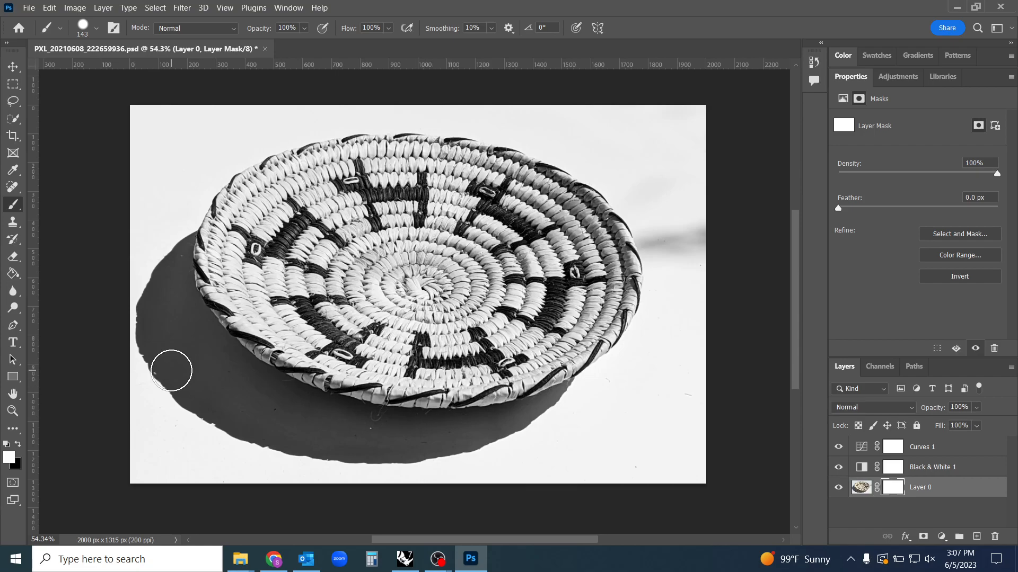
pyautogui.click(10, 459)
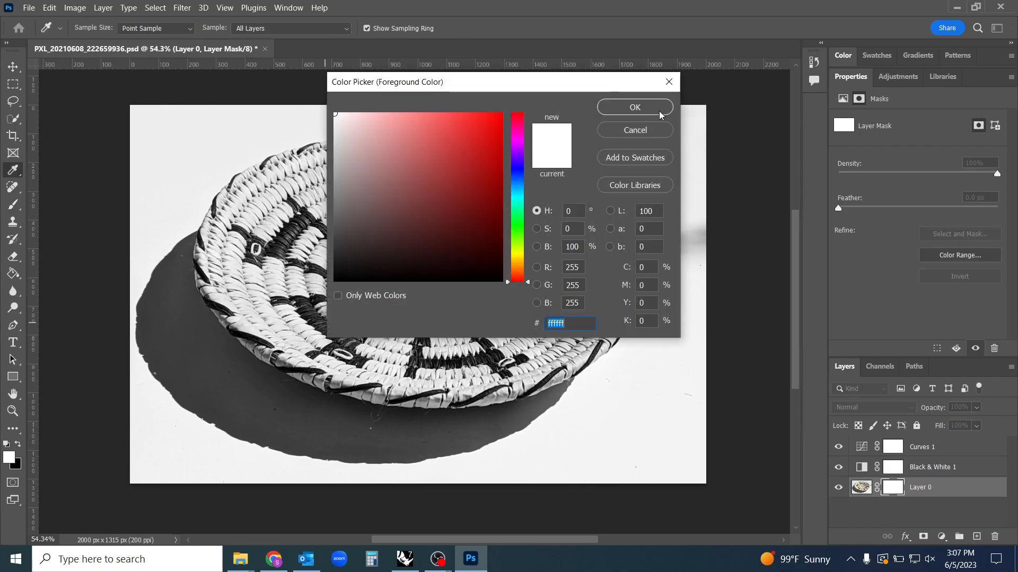
pyautogui.click(669, 87)
# Pick a darker foreground color in place of white while Layer 0's mask is active
pyautogui.click(9, 457)
pyautogui.moveTo(366, 265); pyautogui.dragTo(582, 153)
pyautogui.click(627, 109)
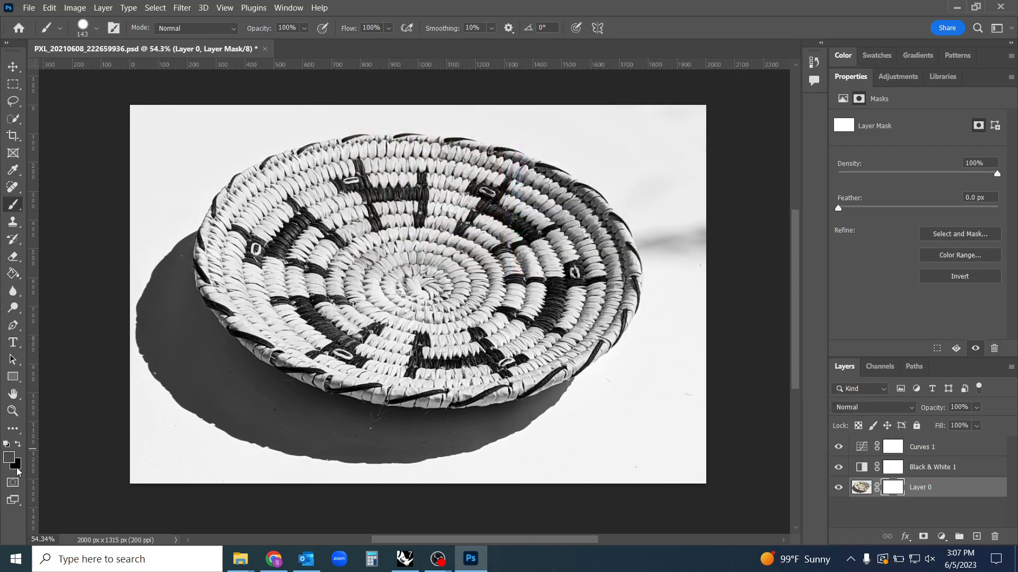
# Set the background color to blue 1b1bb9 and change it to the brighter blue 1919d2 while Layer 0's mask is active
pyautogui.click(17, 468)
pyautogui.click(520, 169)
pyautogui.click(479, 159)
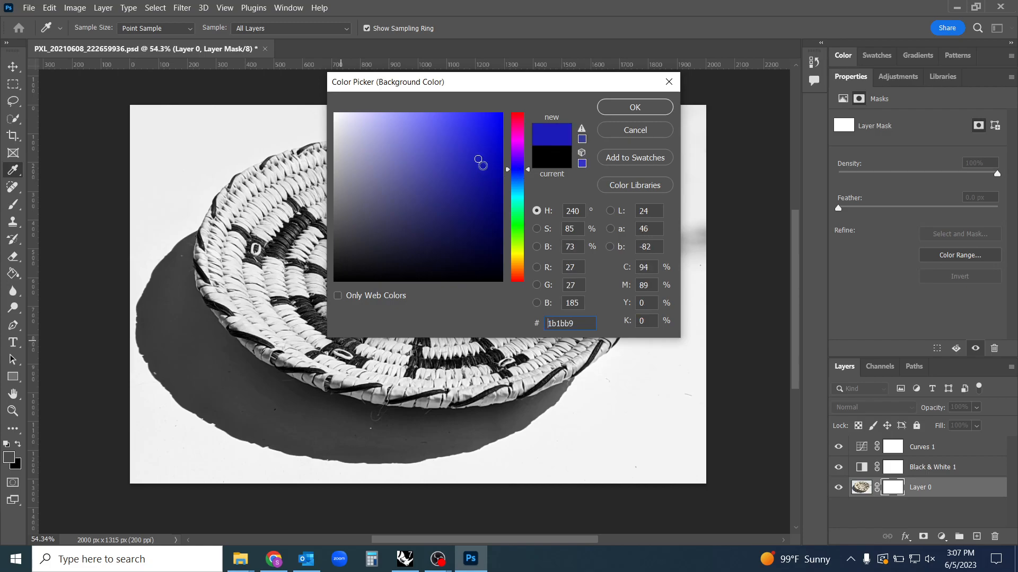
pyautogui.click(642, 106)
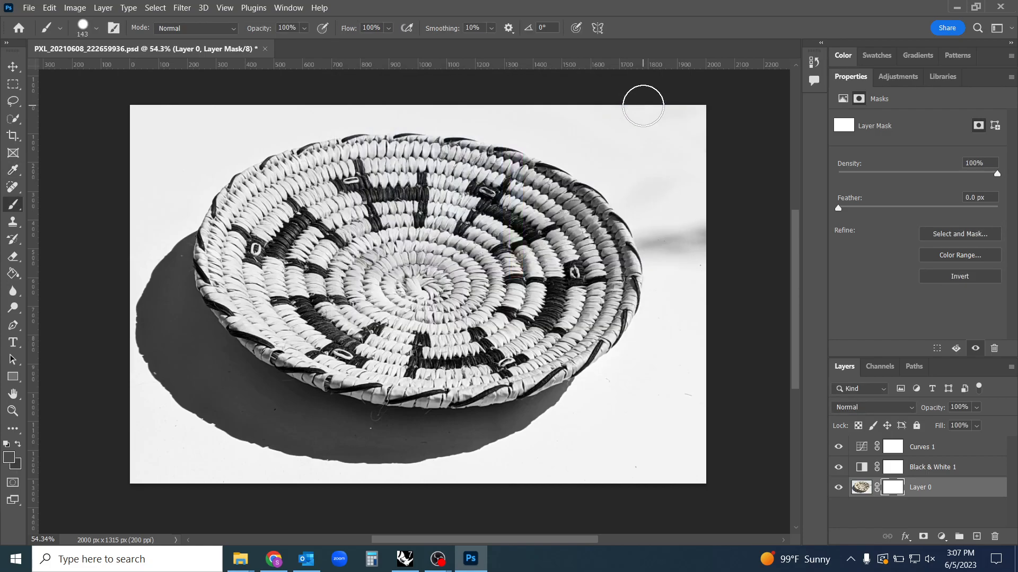
pyautogui.click(23, 464)
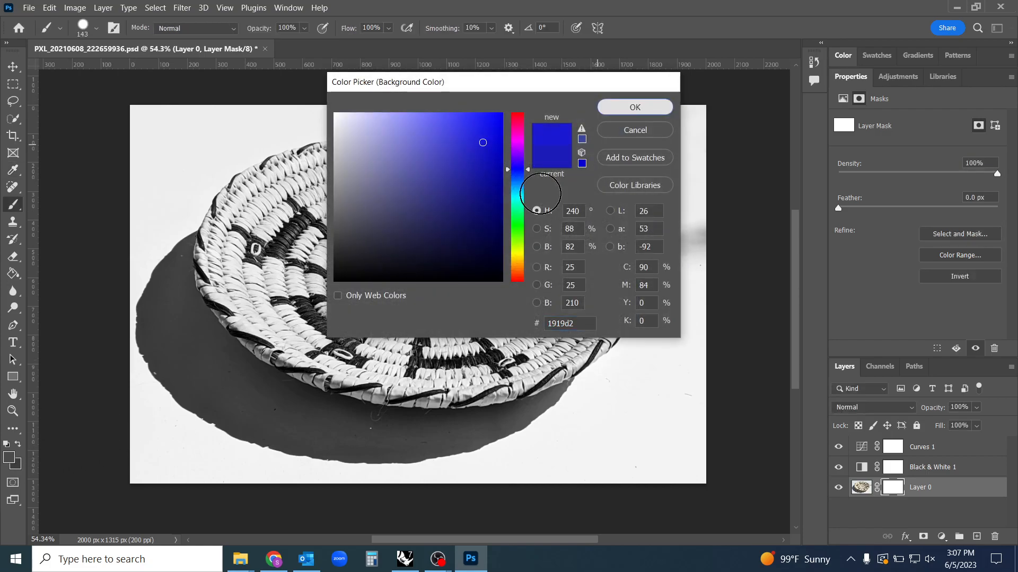
pyautogui.click(632, 109)
# Try a paler foreground color for the active mask and replace it with pure blue 0000ff
pyautogui.click(14, 460)
pyautogui.click(412, 119)
pyautogui.click(638, 108)
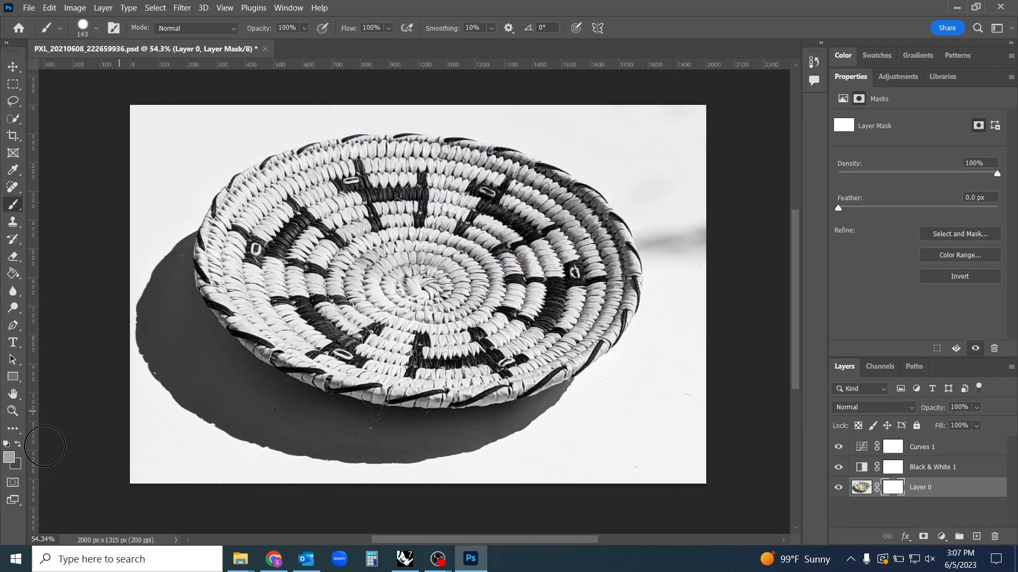
pyautogui.click(11, 459)
pyautogui.moveTo(413, 276); pyautogui.dragTo(609, 94)
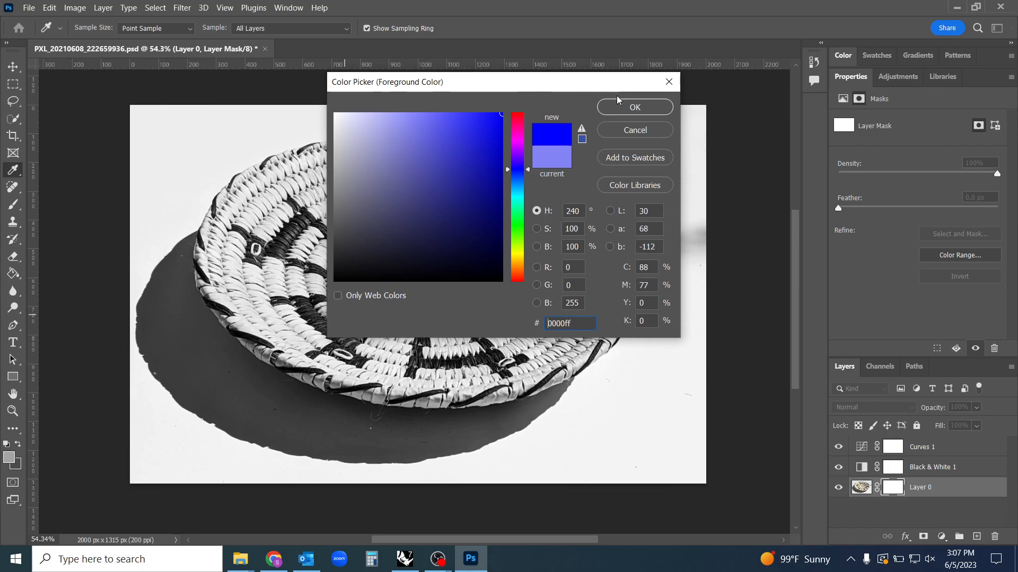
pyautogui.click(621, 114)
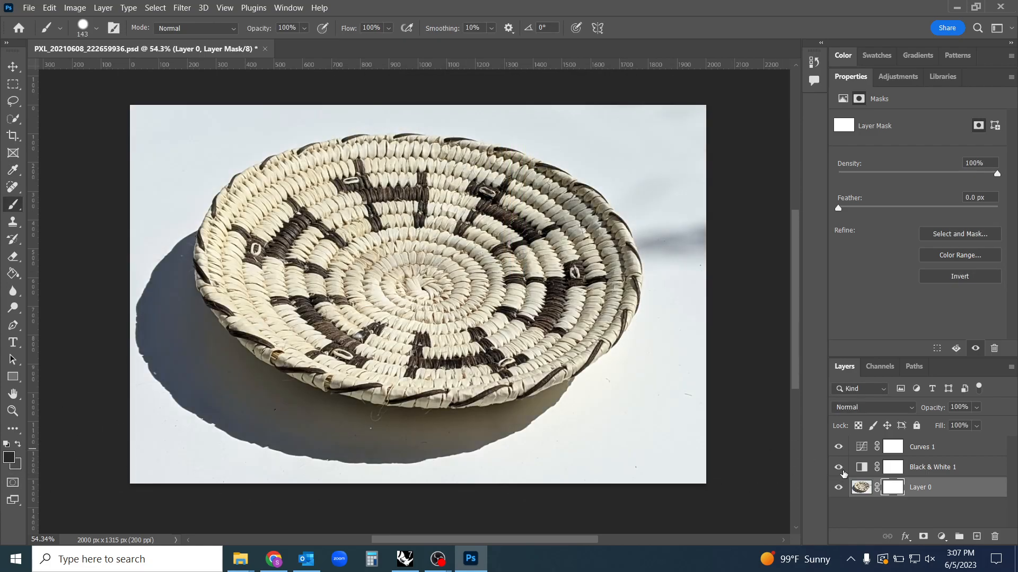
# Turn the Curves 1 and Black & White 1 layers back on and swap the foreground and background between white and black
pyautogui.moveTo(839, 448); pyautogui.dragTo(839, 467)
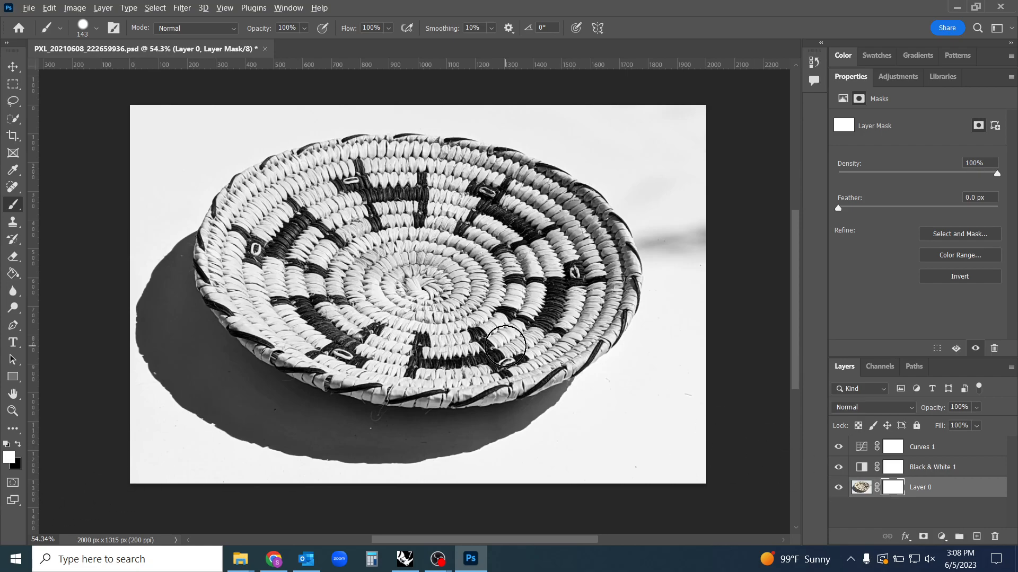
pyautogui.hotkey('alt', 'd')
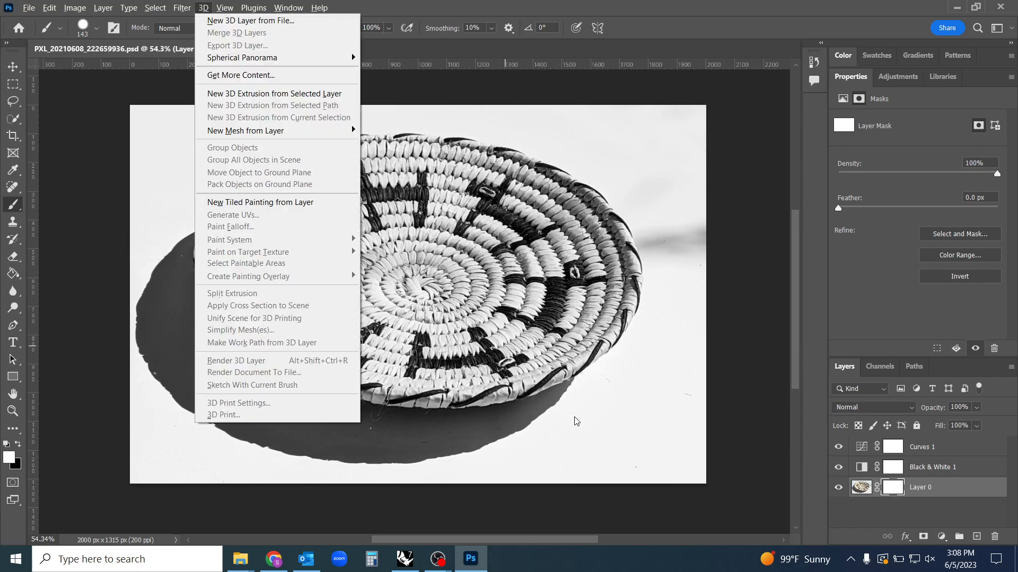
pyautogui.press('Escape')
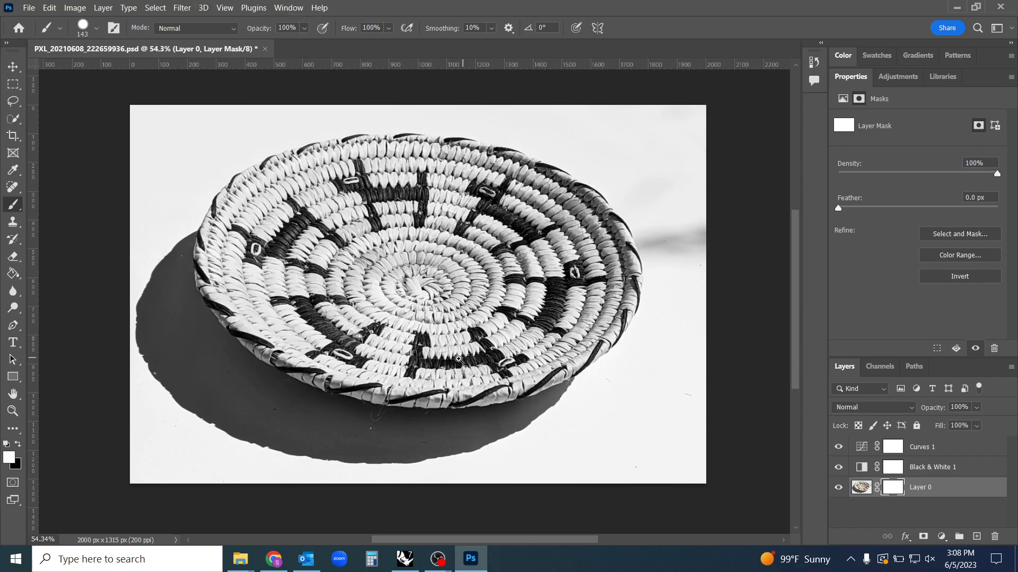
pyautogui.click(19, 446)
pyautogui.press('x')
pyautogui.moveTo(580, 349); pyautogui.dragTo(323, 267)
pyautogui.press('x')
pyautogui.moveTo(451, 282)
pyautogui.mouseDown()
pyautogui.moveTo(250, 288)
pyautogui.moveTo(577, 339)
pyautogui.moveTo(562, 345)
pyautogui.mouseUp()
# Delete the layer mask from Layer 0
pyautogui.rightClick(894, 492)
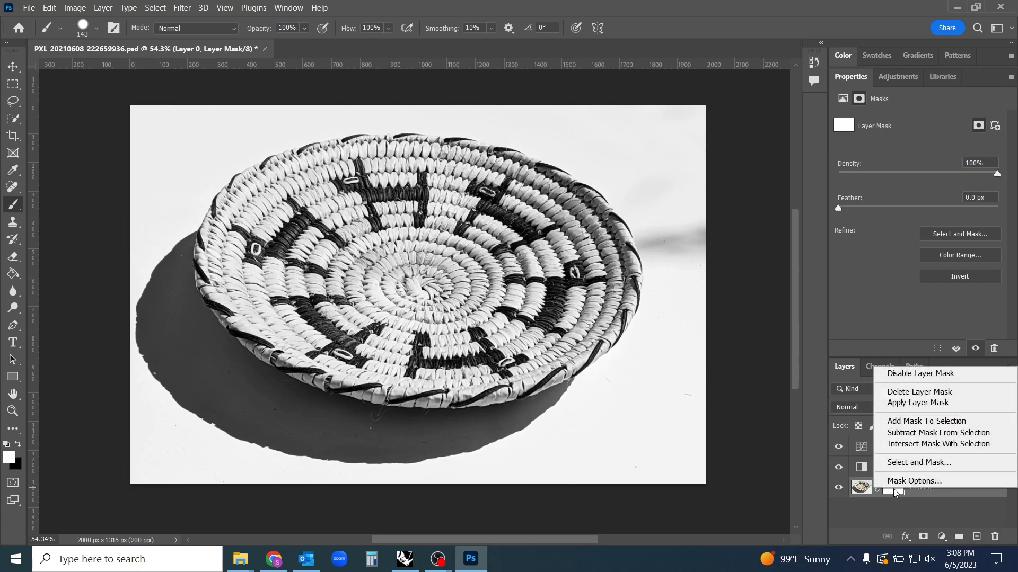
pyautogui.click(920, 392)
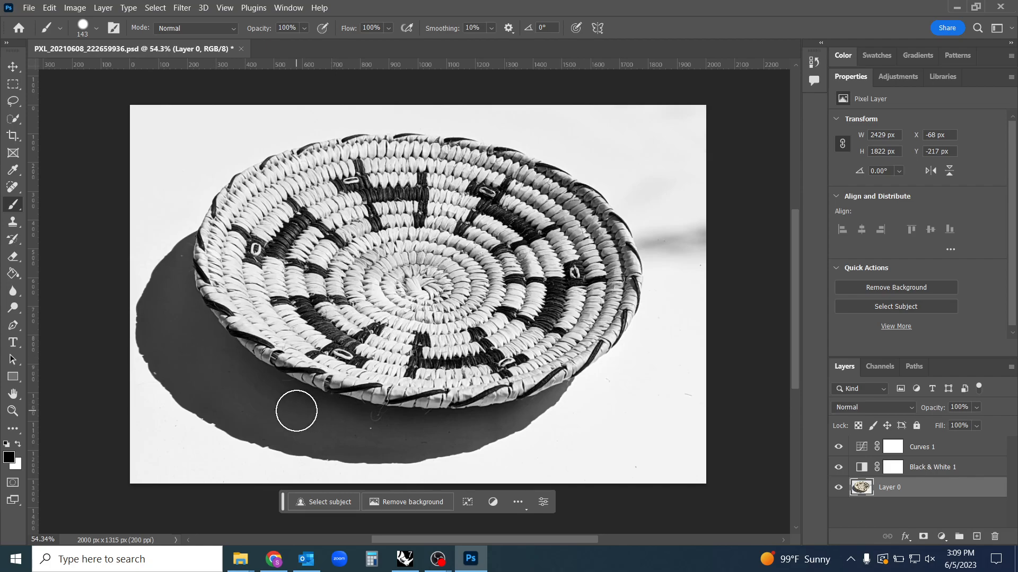
# Try selecting the white surface and shadow around the basket with the Magic Wand at tolerance 15, and clear the selection
pyautogui.click(19, 122)
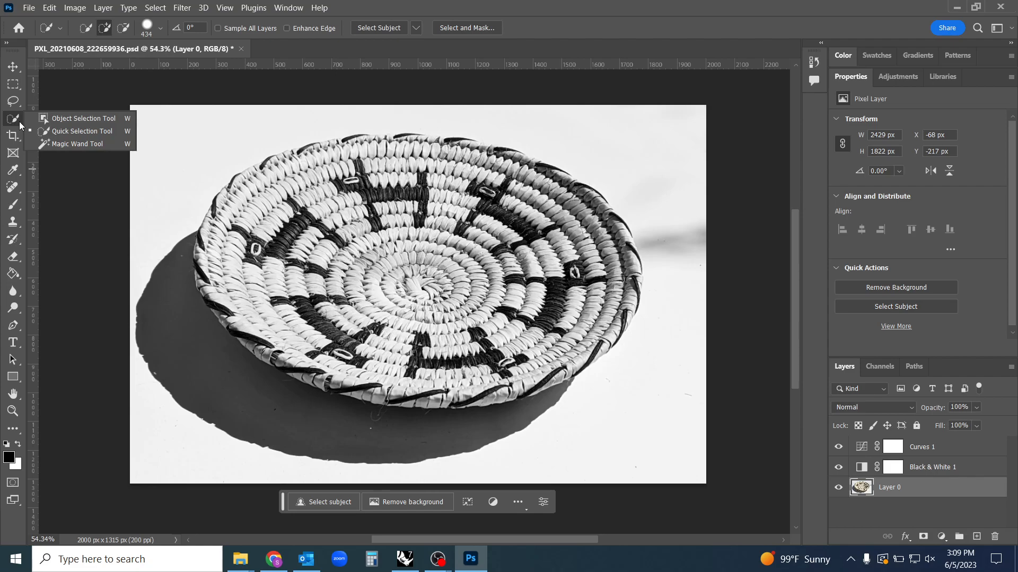
pyautogui.click(88, 144)
pyautogui.click(175, 227)
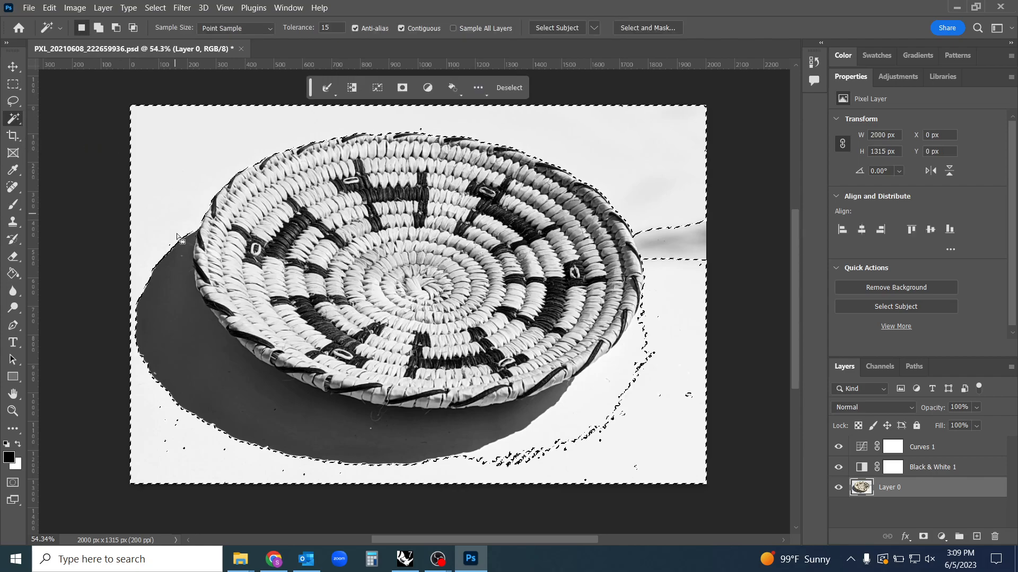
pyautogui.keyDown('shift'); pyautogui.click(182, 337); pyautogui.keyUp('shift')
pyautogui.click(384, 448)
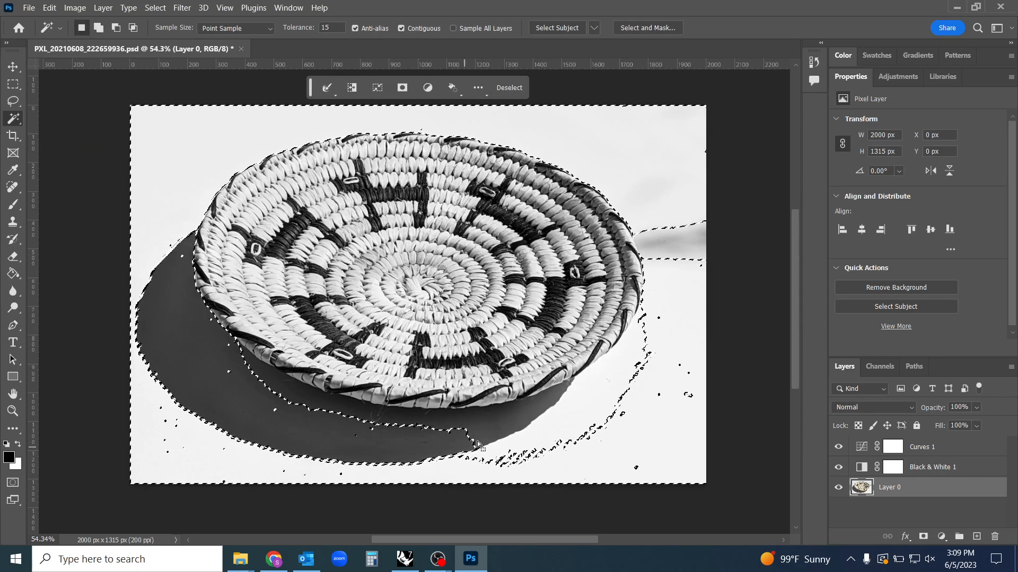
pyautogui.click(461, 427)
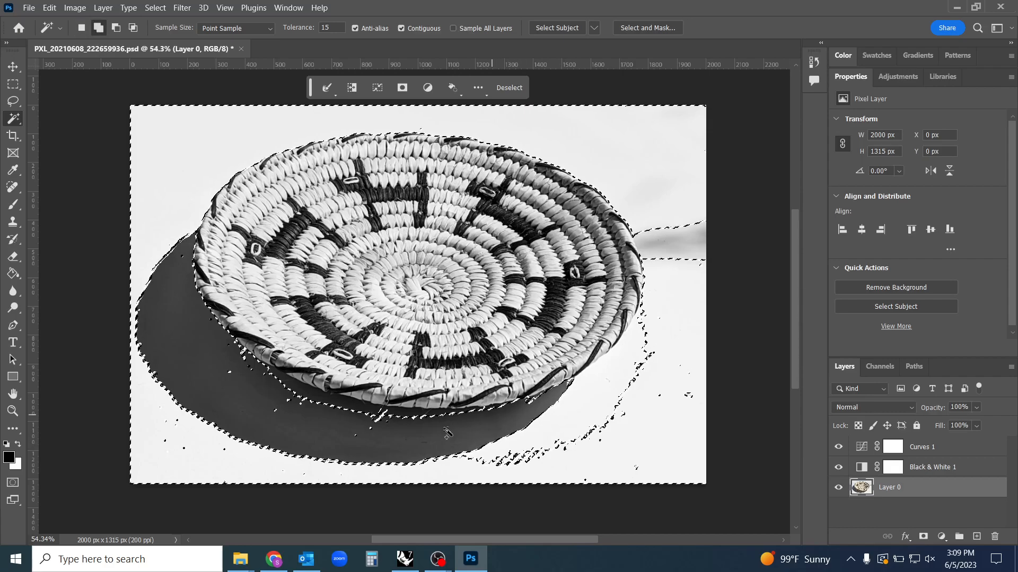
pyautogui.click(335, 408)
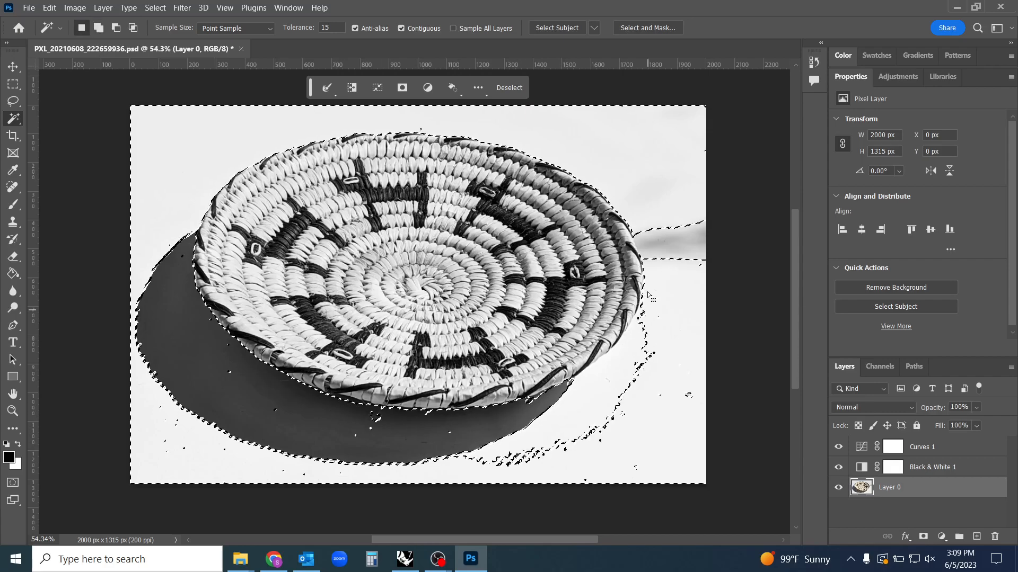
pyautogui.keyDown('shift'); pyautogui.click(684, 258); pyautogui.keyUp('shift')
pyautogui.click(626, 350)
pyautogui.click(621, 416)
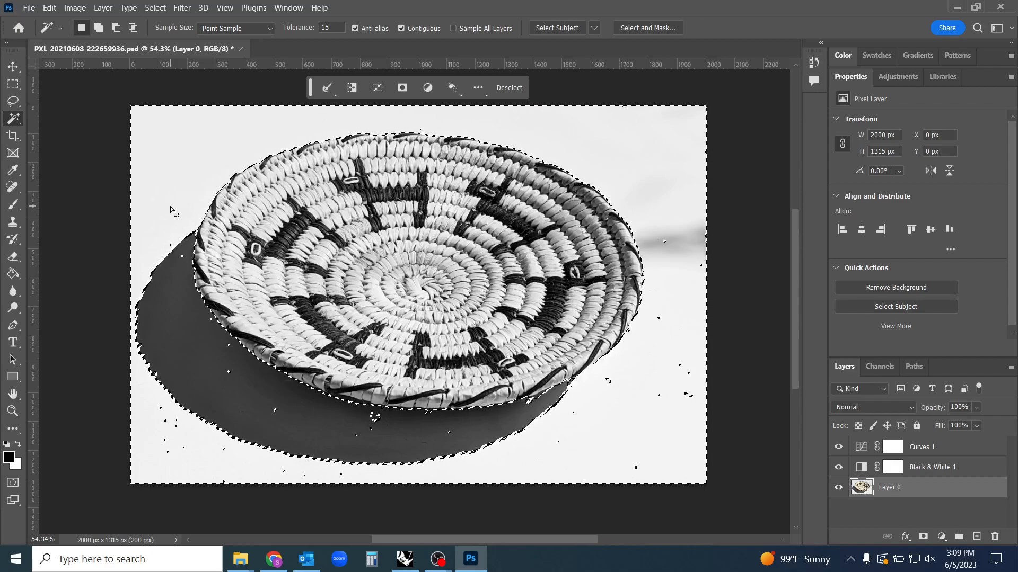
pyautogui.hotkey('ctrl', 'd')
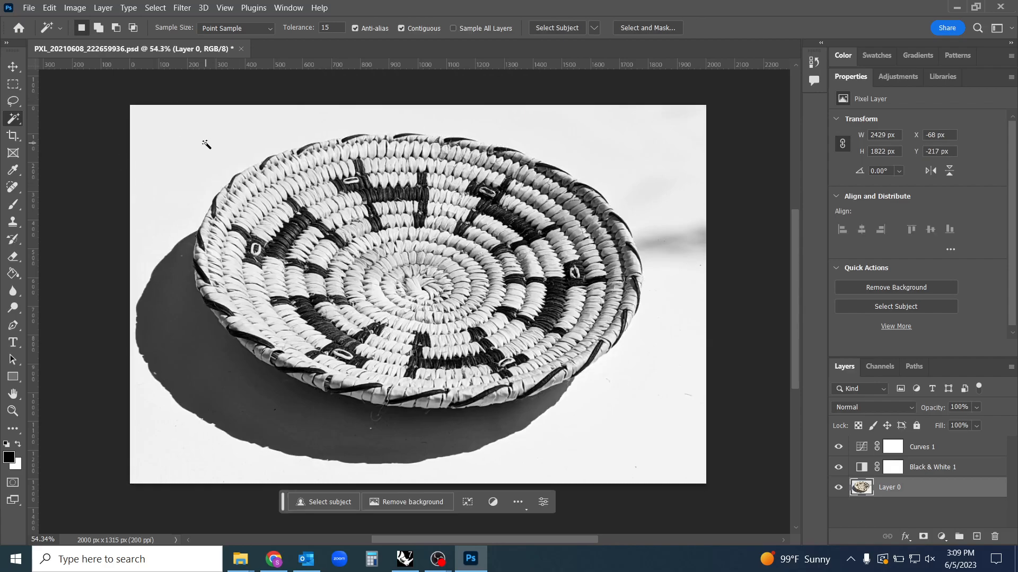
# Select the white surface and the shadow all around the basket with the Quick Selection tool
pyautogui.rightClick(21, 125)
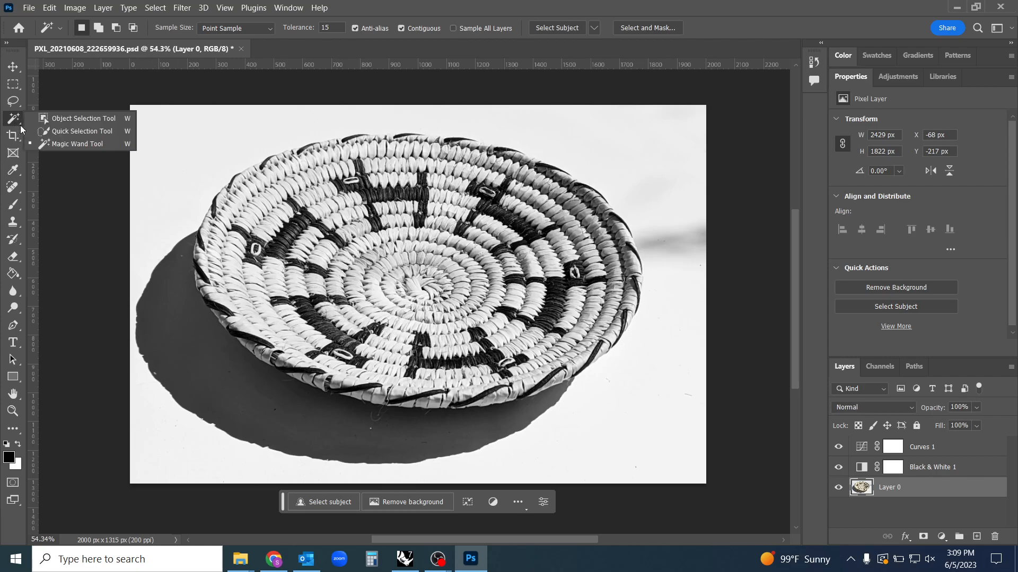
pyautogui.click(71, 134)
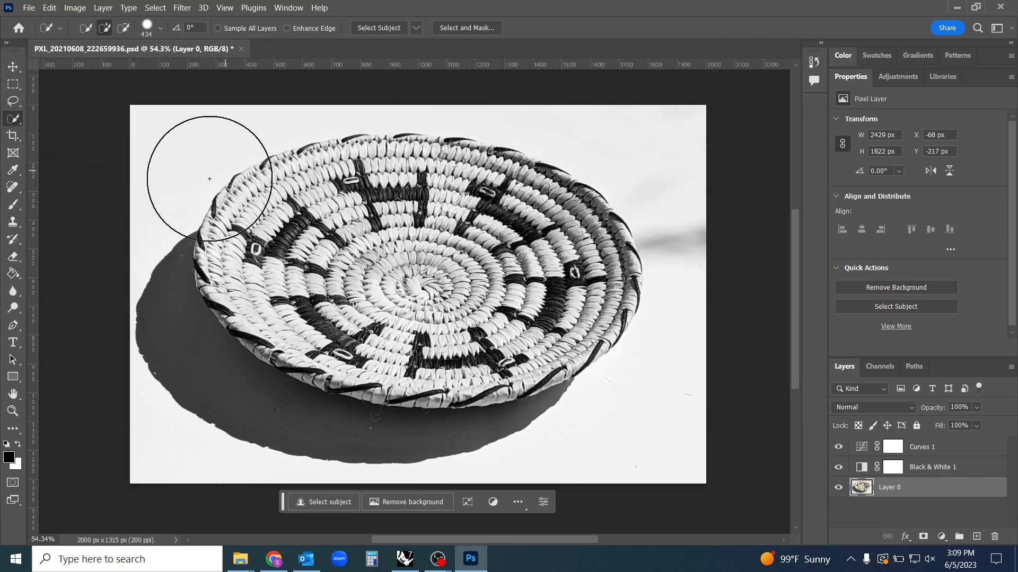
pyautogui.moveTo(621, 376); pyautogui.dragTo(572, 378)
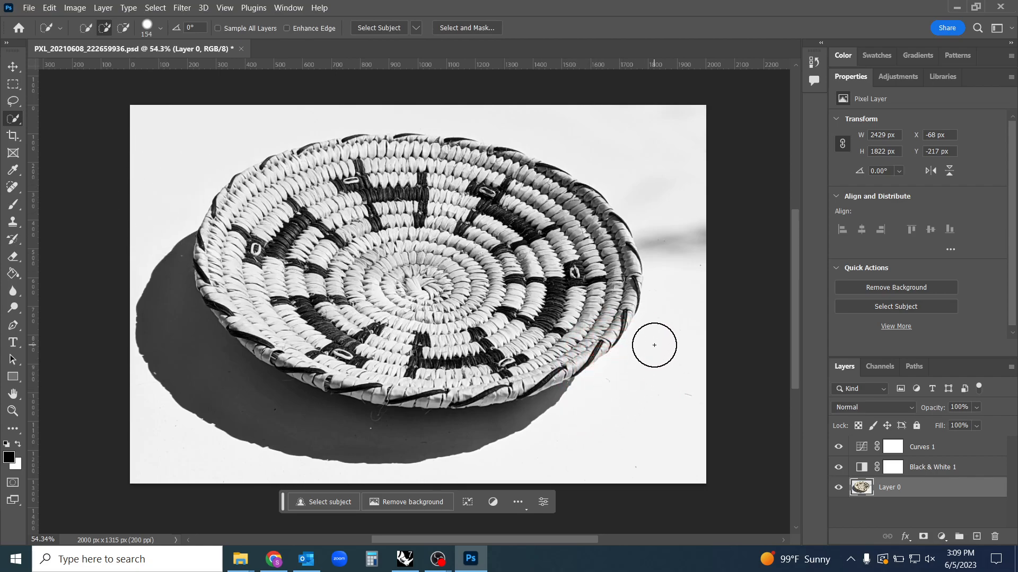
pyautogui.moveTo(636, 381)
pyautogui.mouseDown()
pyautogui.moveTo(676, 390)
pyautogui.moveTo(642, 392)
pyautogui.moveTo(691, 388)
pyautogui.moveTo(639, 382)
pyautogui.moveTo(699, 387)
pyautogui.moveTo(640, 383)
pyautogui.moveTo(638, 392)
pyautogui.moveTo(656, 390)
pyautogui.moveTo(634, 405)
pyautogui.moveTo(644, 542)
pyautogui.moveTo(654, 467)
pyautogui.moveTo(654, 505)
pyautogui.moveTo(644, 409)
pyautogui.mouseUp()
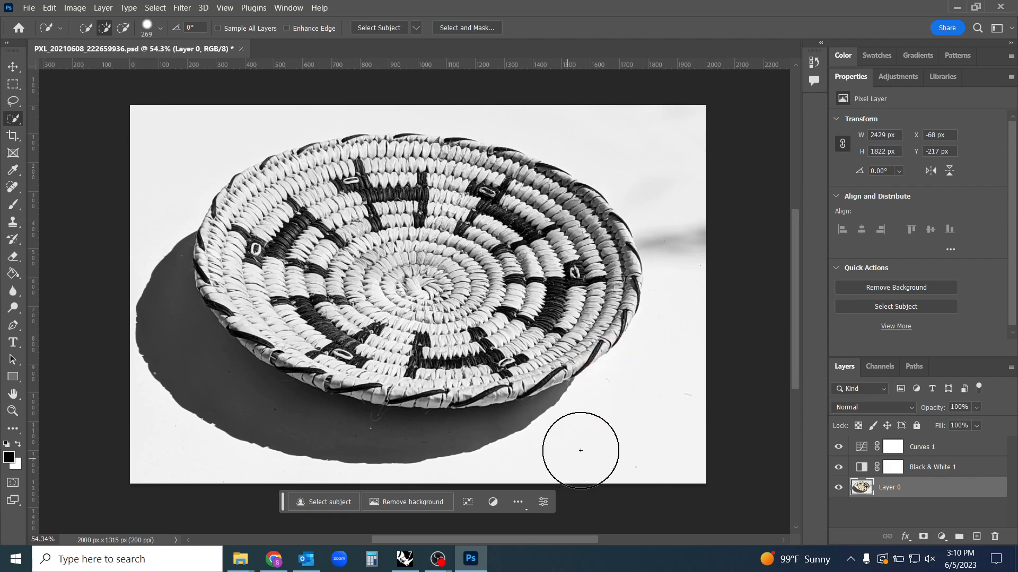
pyautogui.moveTo(596, 438)
pyautogui.mouseDown()
pyautogui.moveTo(677, 348)
pyautogui.moveTo(692, 304)
pyautogui.moveTo(688, 237)
pyautogui.moveTo(644, 148)
pyautogui.moveTo(552, 106)
pyautogui.mouseUp()
pyautogui.moveTo(480, 212); pyautogui.dragTo(445, 215)
pyautogui.moveTo(463, 118); pyautogui.dragTo(218, 123)
pyautogui.moveTo(167, 219)
pyautogui.mouseDown()
pyautogui.moveTo(165, 284)
pyautogui.moveTo(183, 356)
pyautogui.moveTo(200, 401)
pyautogui.moveTo(248, 439)
pyautogui.mouseUp()
pyautogui.moveTo(489, 467); pyautogui.dragTo(618, 448)
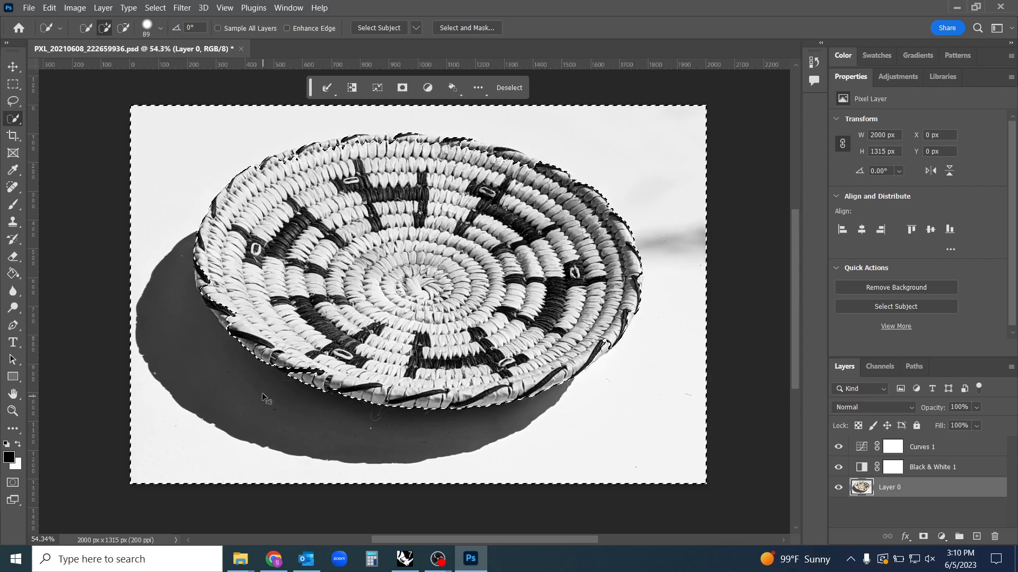
# Subtract the basket's lower left rim and its dark wraps from the background selection using a 17 px Quick Selection brush
pyautogui.moveTo(278, 381); pyautogui.dragTo(377, 381)
pyautogui.moveTo(432, 409); pyautogui.dragTo(353, 418)
pyautogui.moveTo(522, 334); pyautogui.dragTo(487, 327)
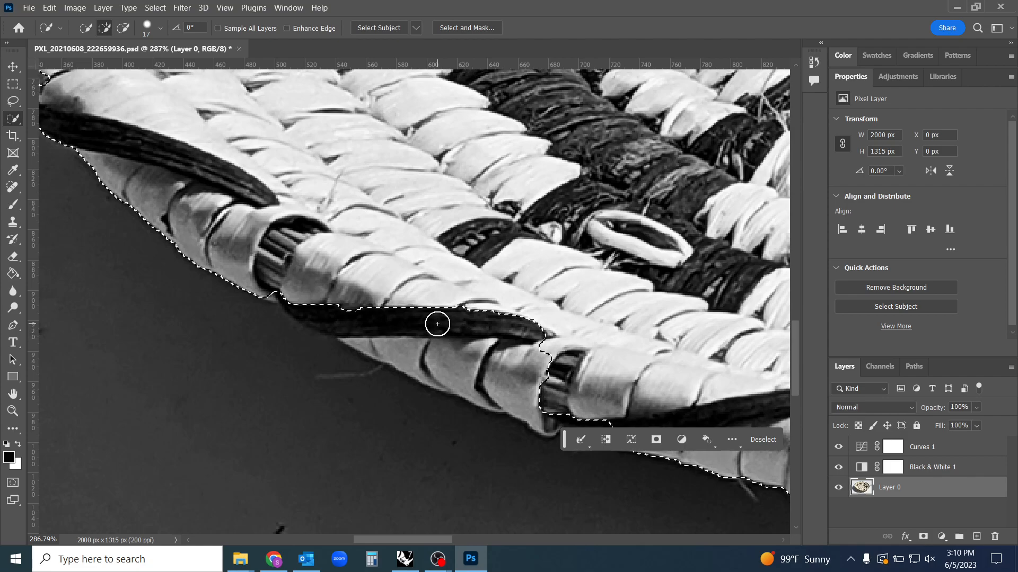
pyautogui.press('alt')
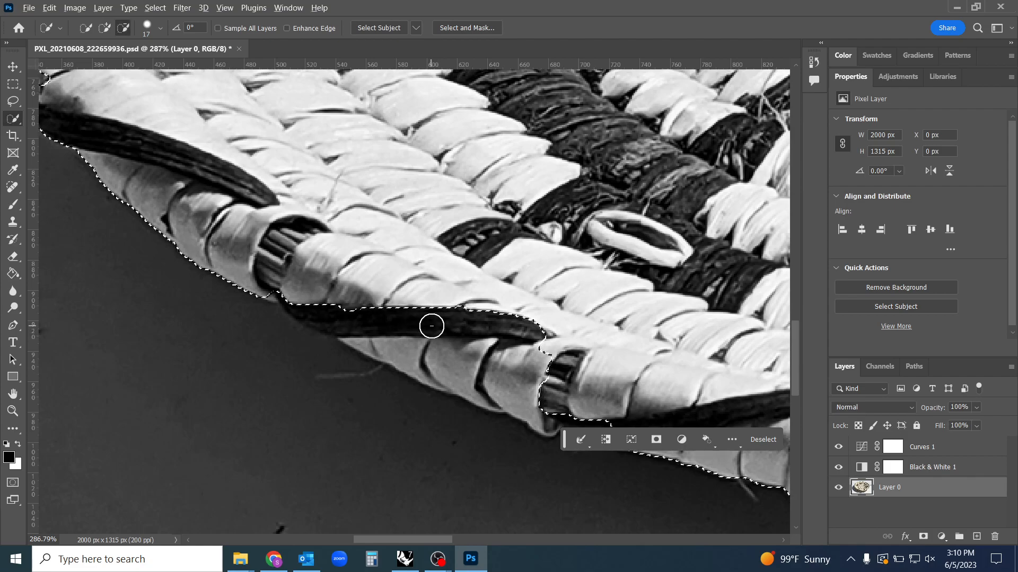
pyautogui.moveTo(528, 334)
pyautogui.mouseDown()
pyautogui.moveTo(348, 315)
pyautogui.moveTo(280, 285)
pyautogui.moveTo(354, 323)
pyautogui.moveTo(634, 420)
pyautogui.moveTo(539, 404)
pyautogui.moveTo(642, 426)
pyautogui.moveTo(534, 395)
pyautogui.mouseUp()
pyautogui.scroll(-3, 444, 375)
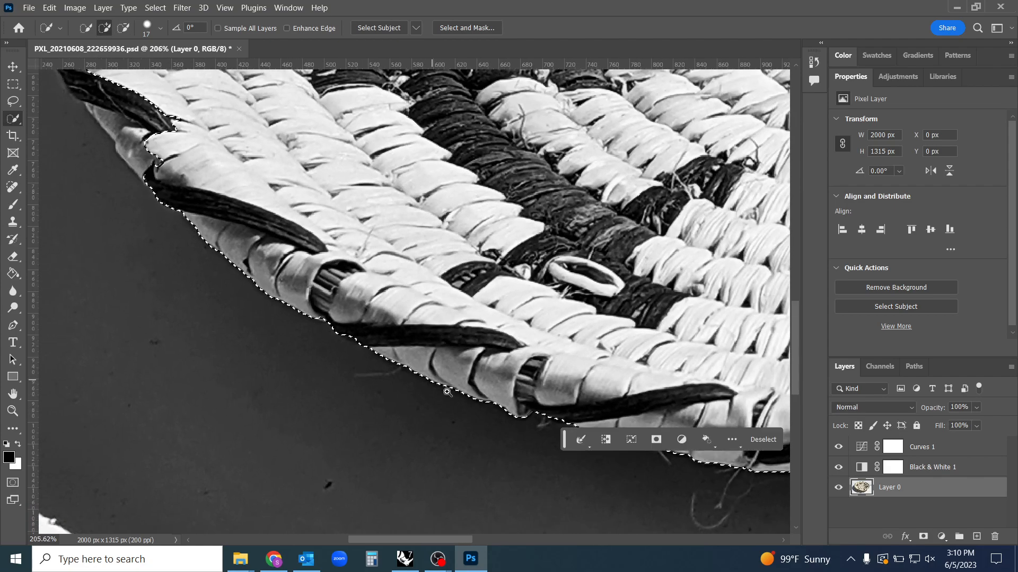
# Remove the dark wraps and pale coils along the basket's left rim from the background selection
pyautogui.moveTo(306, 290); pyautogui.dragTo(606, 532)
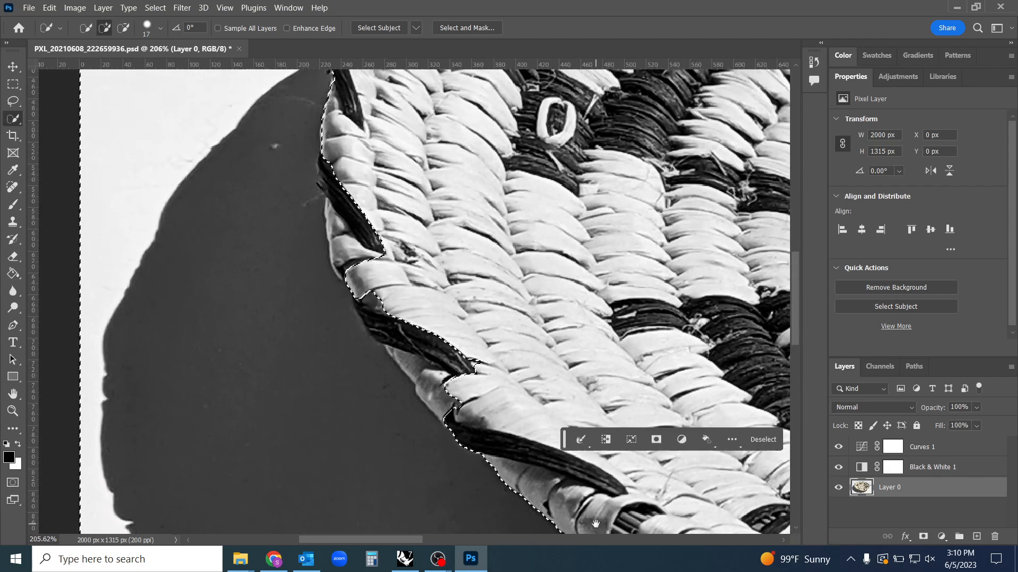
pyautogui.keyDown('alt'); pyautogui.click(468, 418); pyautogui.keyUp('alt')
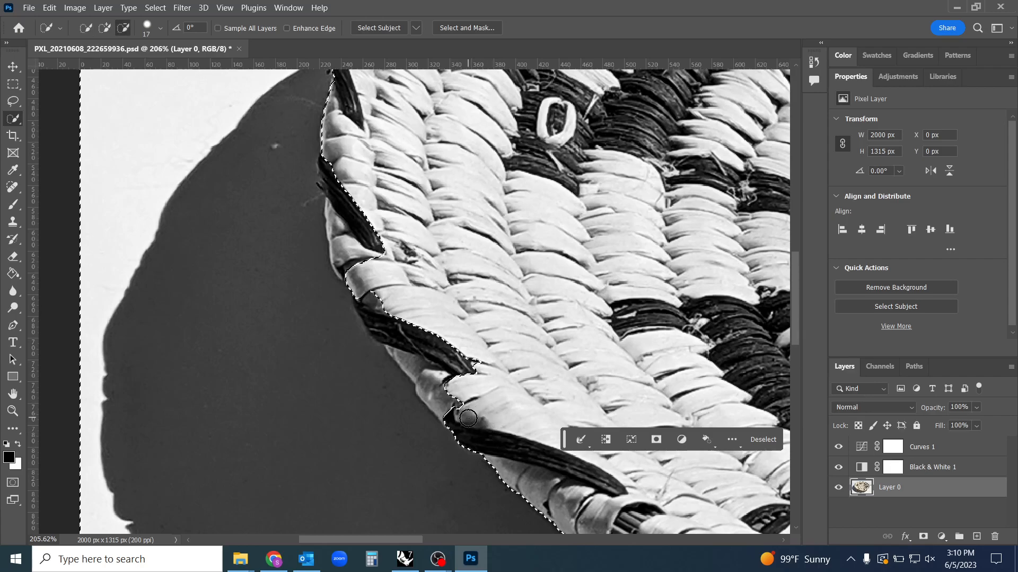
pyautogui.keyDown('alt'); pyautogui.click(397, 350); pyautogui.keyUp('alt')
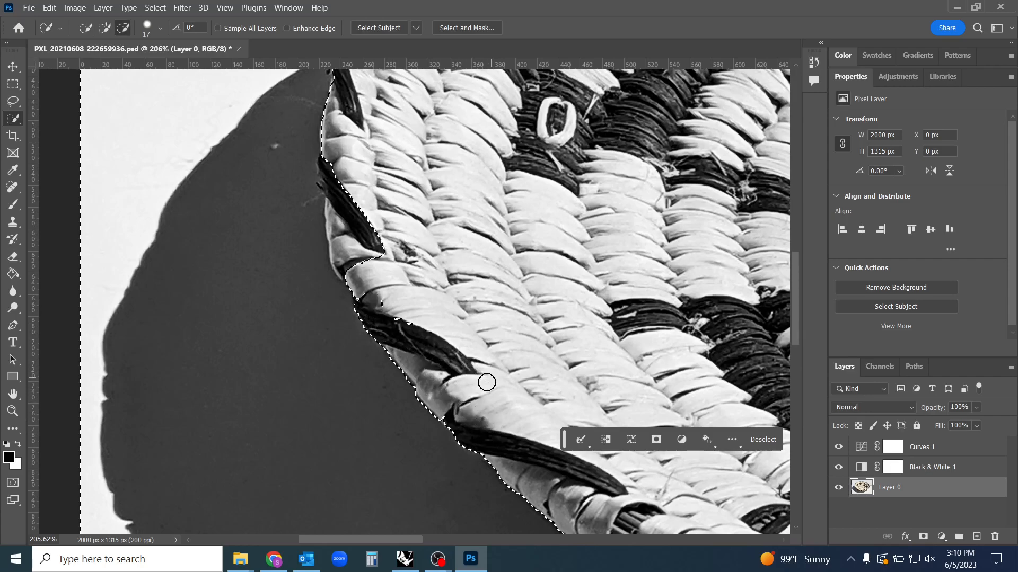
pyautogui.click(337, 228)
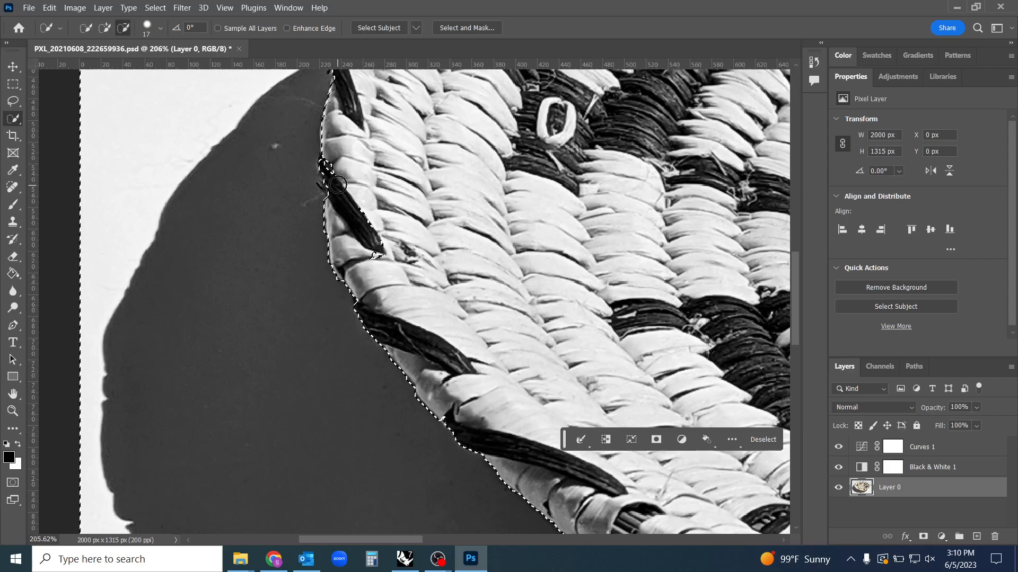
# Subtract the pale coils along the basket's upper left rim from the background selection
pyautogui.moveTo(443, 107); pyautogui.dragTo(447, 333)
pyautogui.moveTo(578, 210); pyautogui.dragTo(419, 410)
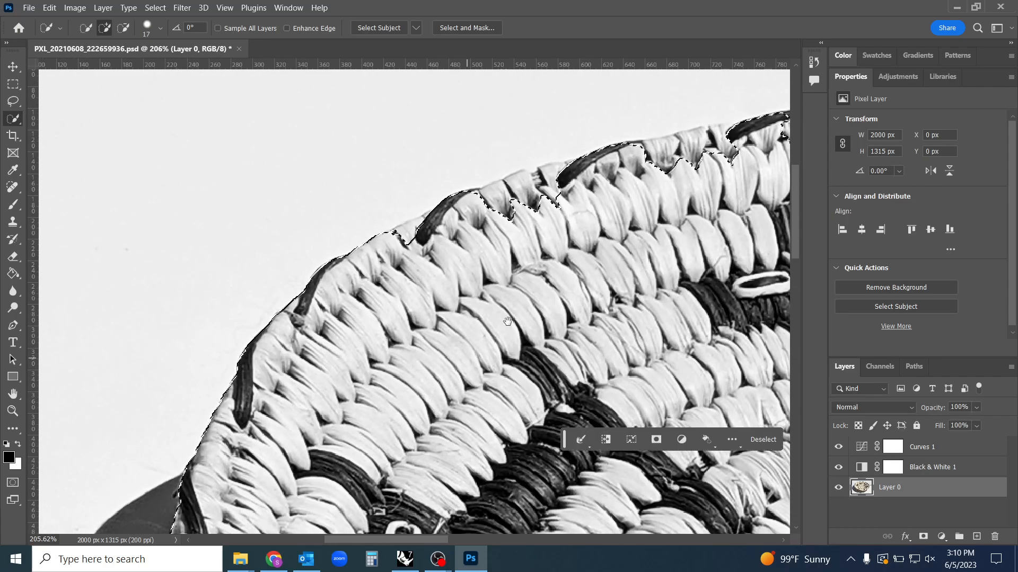
pyautogui.press('alt')
pyautogui.moveTo(450, 218); pyautogui.dragTo(538, 201)
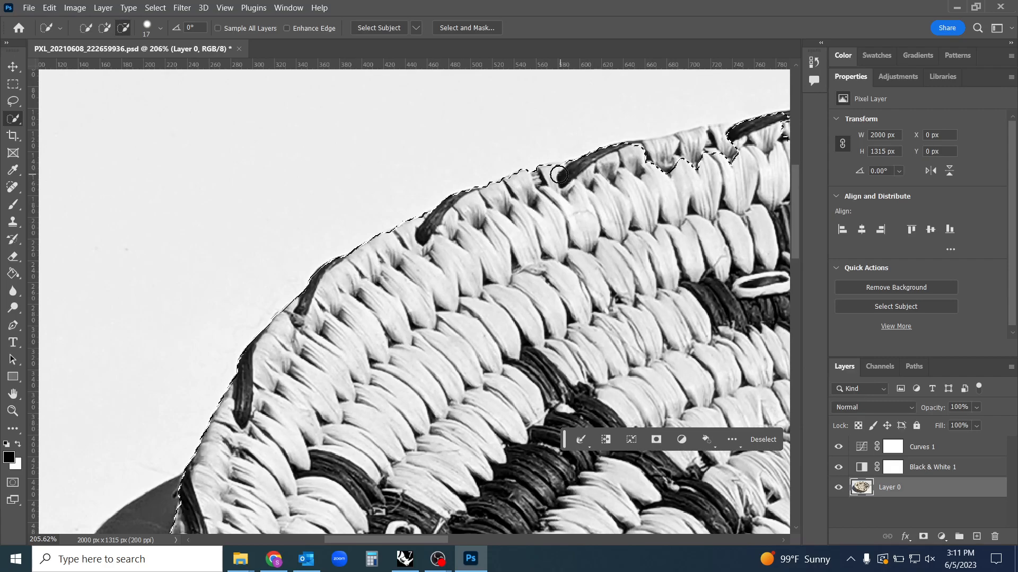
# Remove the coils and dark wraps along the basket's top rim from the background selection
pyautogui.moveTo(677, 174)
pyautogui.mouseDown()
pyautogui.moveTo(337, 256)
pyautogui.moveTo(356, 241)
pyautogui.moveTo(373, 271)
pyautogui.moveTo(363, 275)
pyautogui.moveTo(251, 277)
pyautogui.mouseUp()
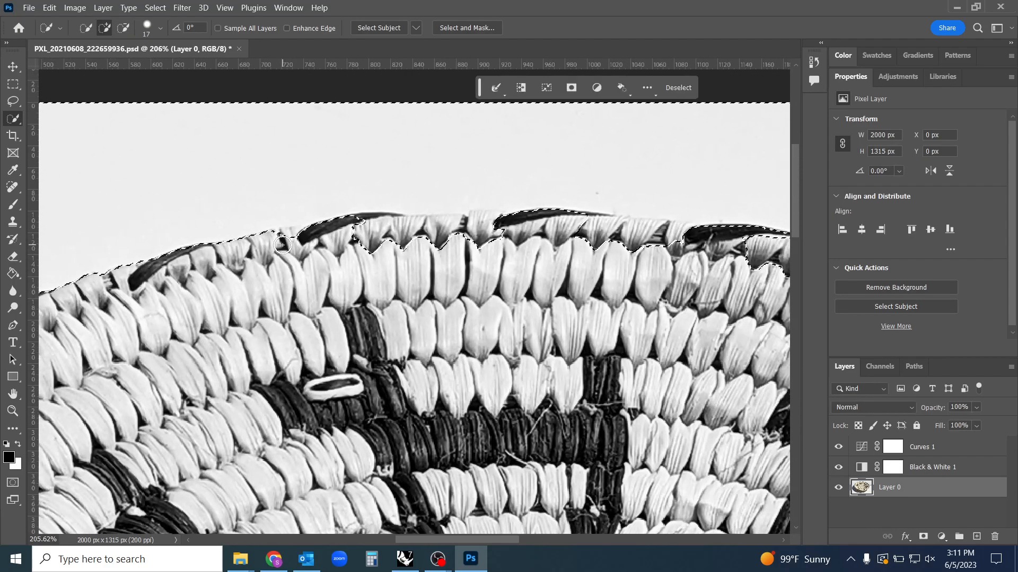
pyautogui.moveTo(280, 243); pyautogui.dragTo(302, 239)
pyautogui.moveTo(378, 234)
pyautogui.mouseDown()
pyautogui.moveTo(511, 236)
pyautogui.moveTo(441, 227)
pyautogui.moveTo(508, 225)
pyautogui.mouseUp()
pyautogui.moveTo(576, 226); pyautogui.dragTo(684, 239)
pyautogui.click(642, 229)
# Subtract the shaded coils along the basket's upper right rim from the background selection
pyautogui.moveTo(690, 342); pyautogui.dragTo(367, 334)
pyautogui.moveTo(460, 240)
pyautogui.mouseDown()
pyautogui.moveTo(721, 323)
pyautogui.moveTo(659, 294)
pyautogui.moveTo(682, 297)
pyautogui.mouseUp()
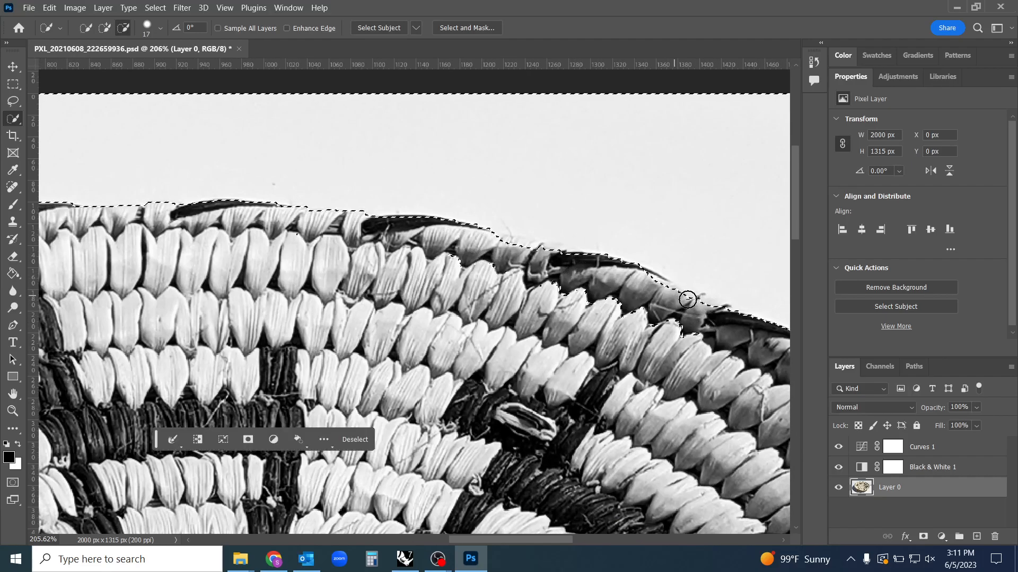
pyautogui.moveTo(701, 361); pyautogui.dragTo(329, 200)
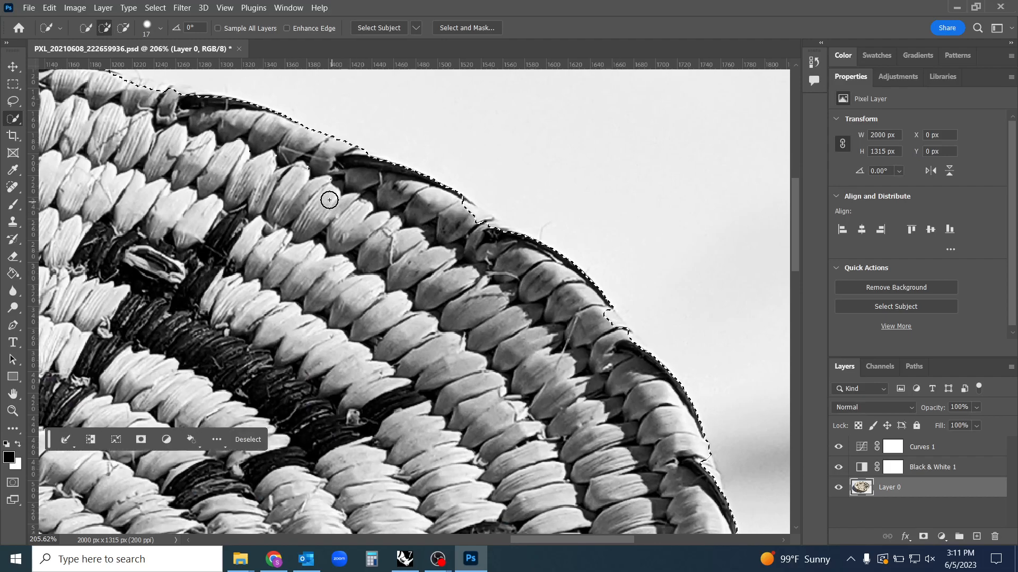
pyautogui.moveTo(117, 111); pyautogui.dragTo(155, 91)
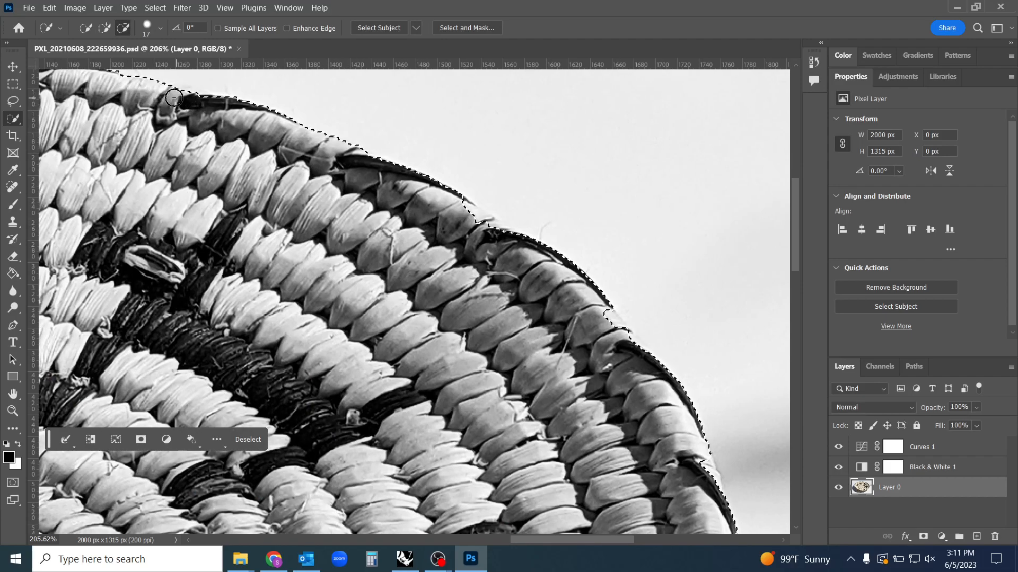
# Remove the coils and dark wraps down the basket's right and lower right rim from the background selection
pyautogui.moveTo(452, 311); pyautogui.dragTo(345, 242)
pyautogui.press('alt')
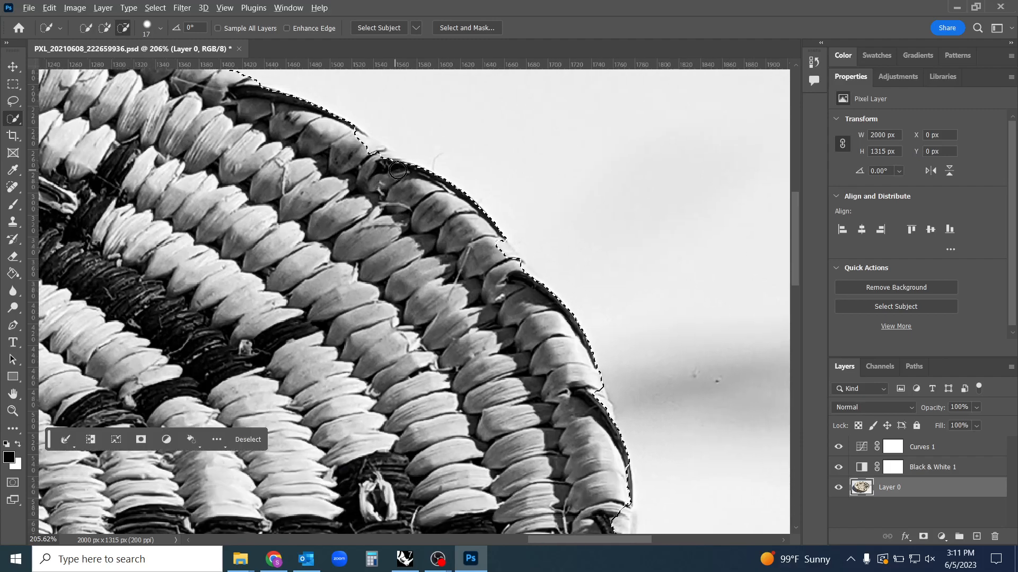
pyautogui.moveTo(351, 145)
pyautogui.mouseDown()
pyautogui.moveTo(403, 175)
pyautogui.moveTo(478, 254)
pyautogui.mouseUp()
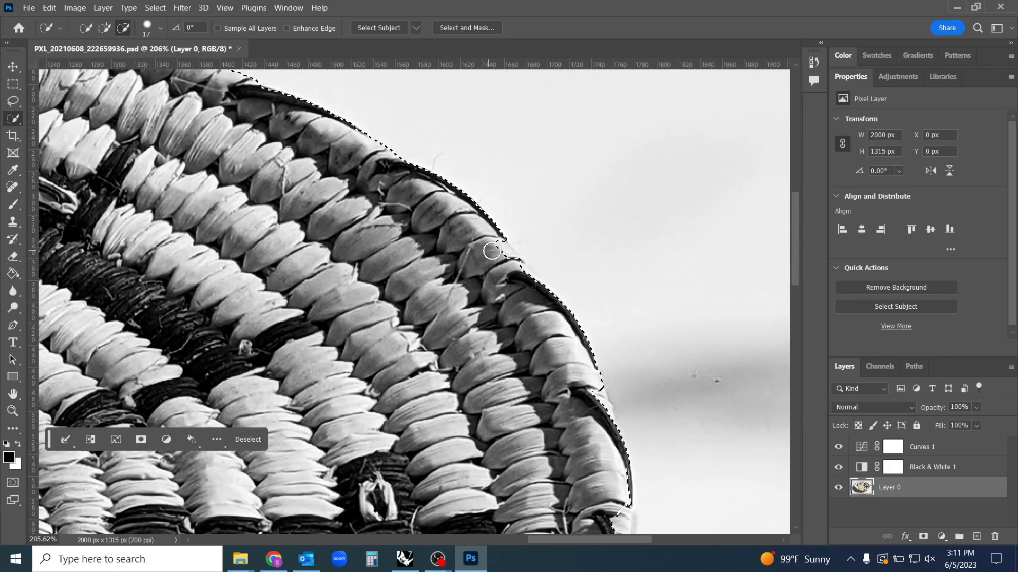
pyautogui.moveTo(530, 286)
pyautogui.mouseDown()
pyautogui.moveTo(580, 403)
pyautogui.moveTo(585, 388)
pyautogui.moveTo(598, 407)
pyautogui.mouseUp()
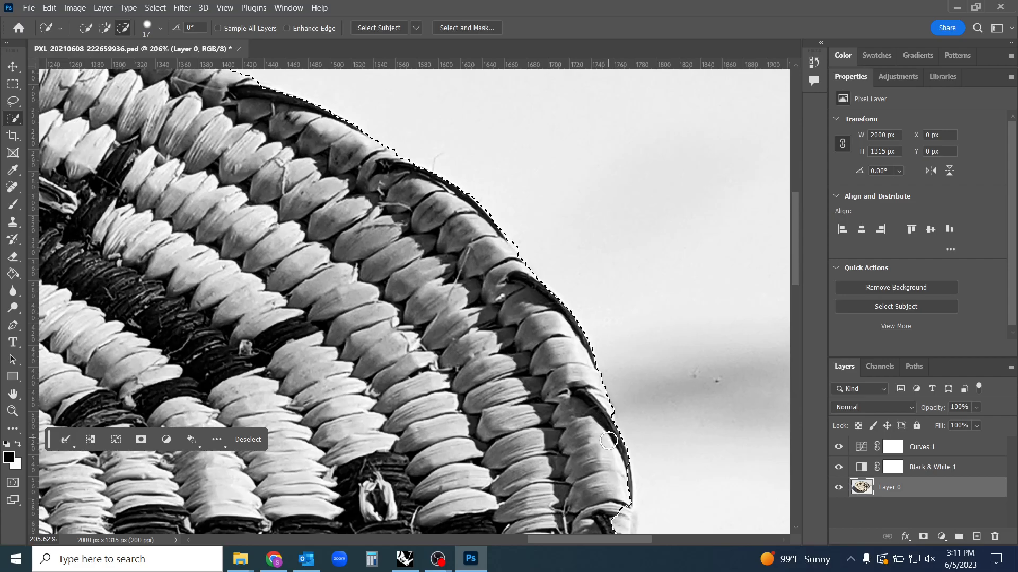
pyautogui.scroll(-5, 609, 440)
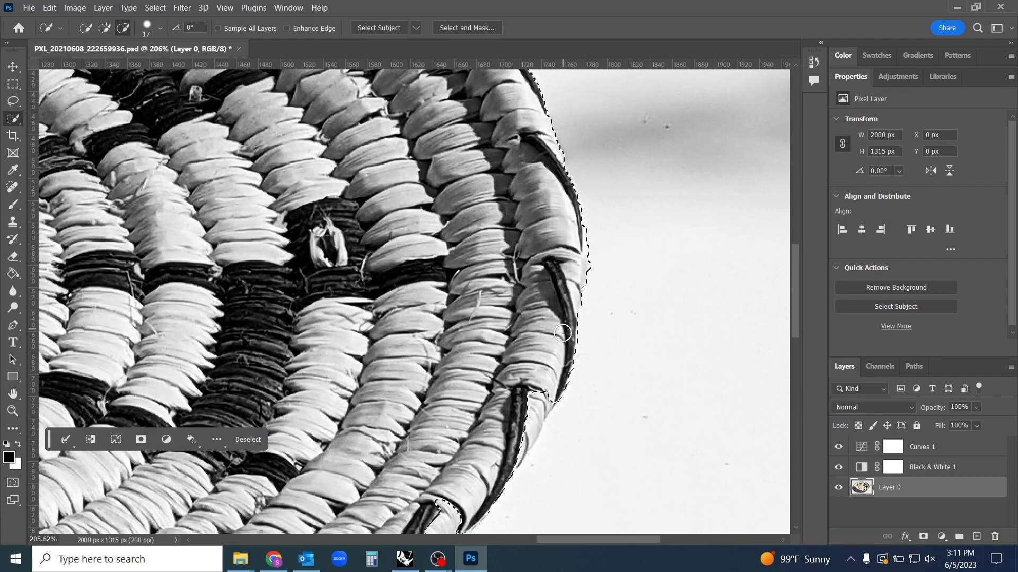
pyautogui.moveTo(501, 455); pyautogui.dragTo(513, 460)
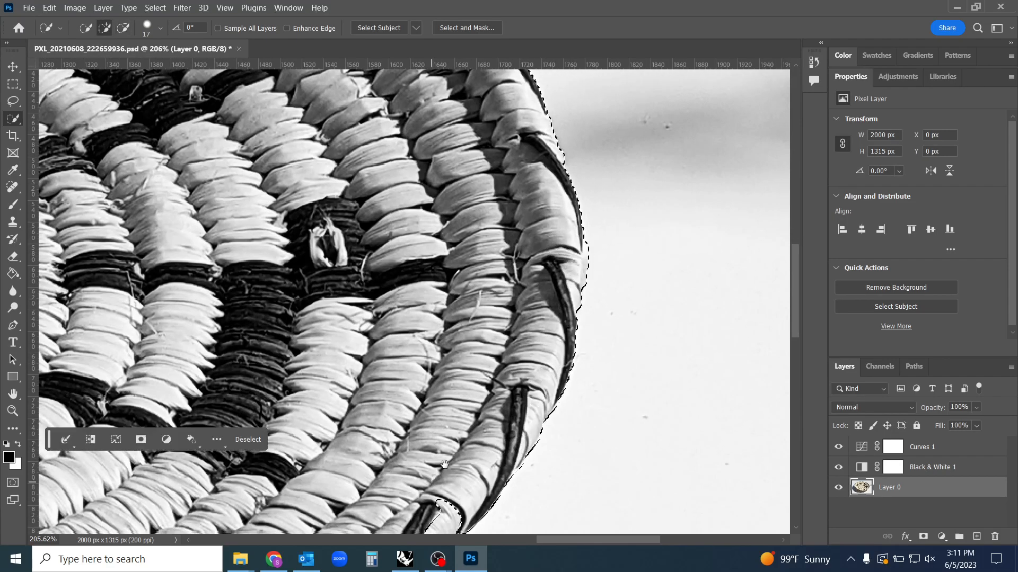
# Examine the selection edge along the basket's bottom rim and around the whole basket for leftover errors
pyautogui.moveTo(466, 498); pyautogui.dragTo(599, 255)
pyautogui.moveTo(209, 456); pyautogui.dragTo(635, 341)
pyautogui.moveTo(166, 309)
pyautogui.mouseDown()
pyautogui.moveTo(455, 395)
pyautogui.moveTo(430, 454)
pyautogui.mouseUp()
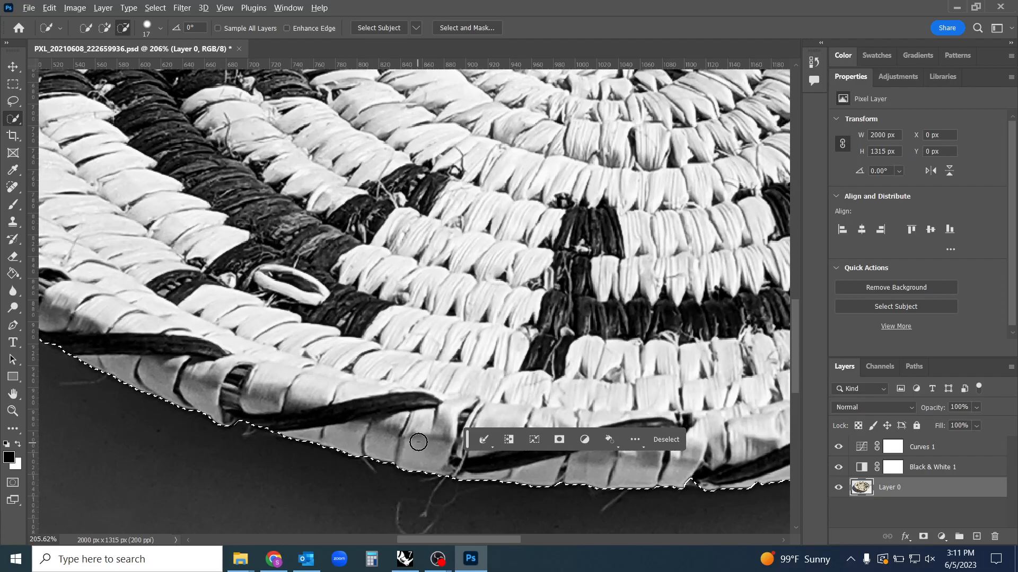
pyautogui.scroll(-5, 431, 461)
pyautogui.scroll(-1, 383, 462)
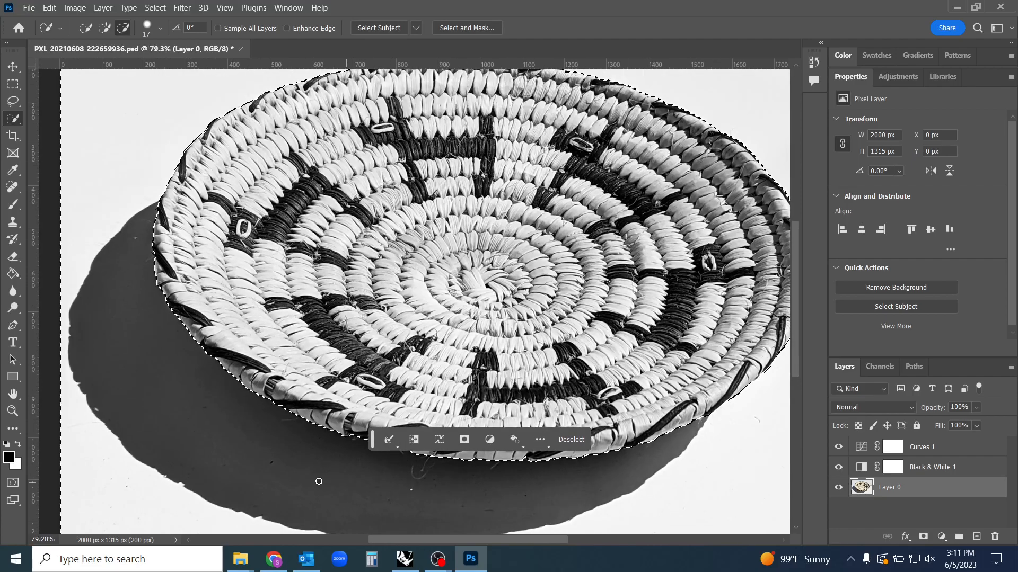
pyautogui.scroll(-1, 318, 480)
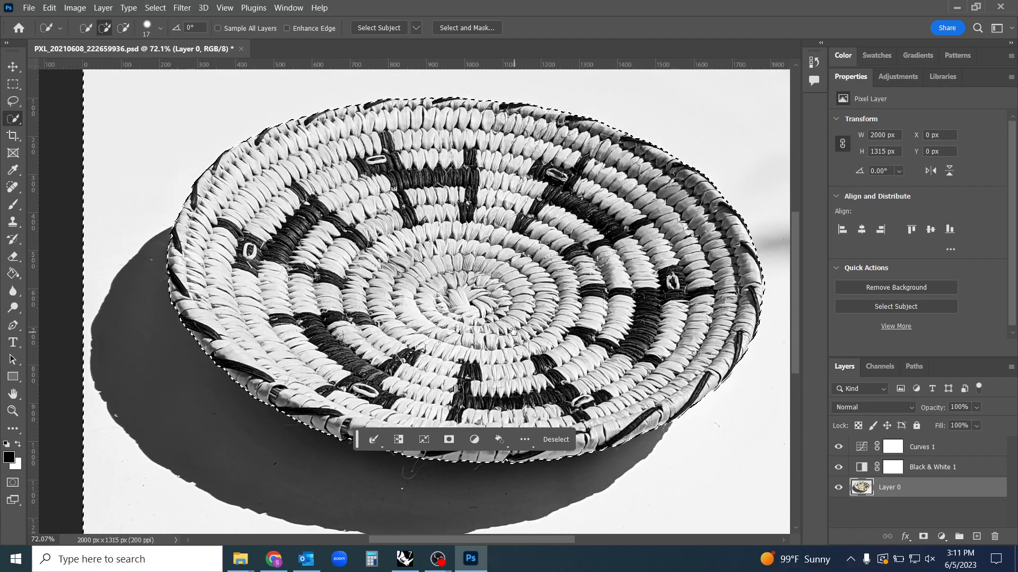
pyautogui.moveTo(514, 331); pyautogui.dragTo(492, 344)
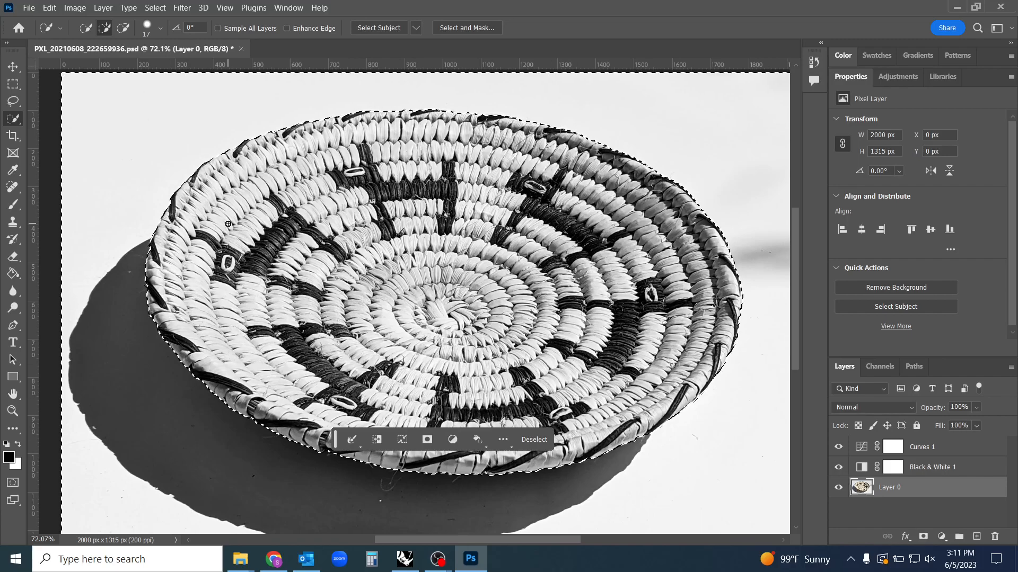
pyautogui.scroll(-1, 289, 250)
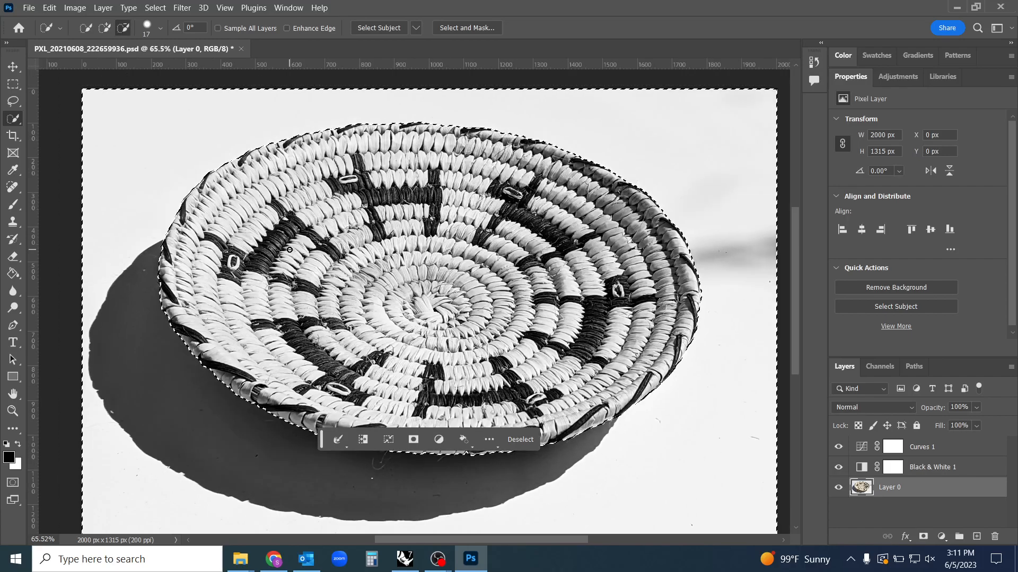
pyautogui.scroll(-1, 289, 250)
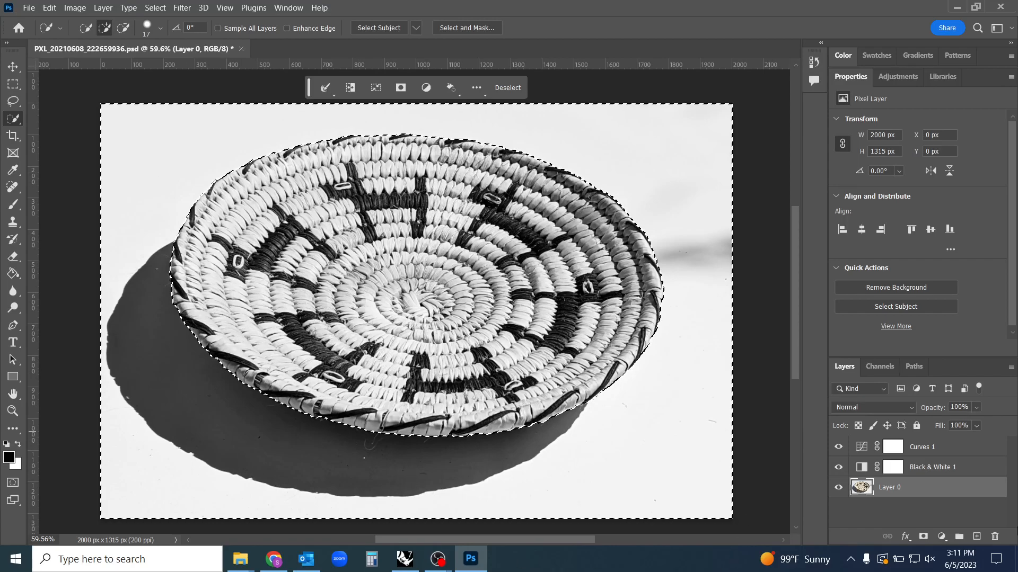
# Try adding a layer mask to Layer 0 from the background selection, and undo it
pyautogui.click(922, 537)
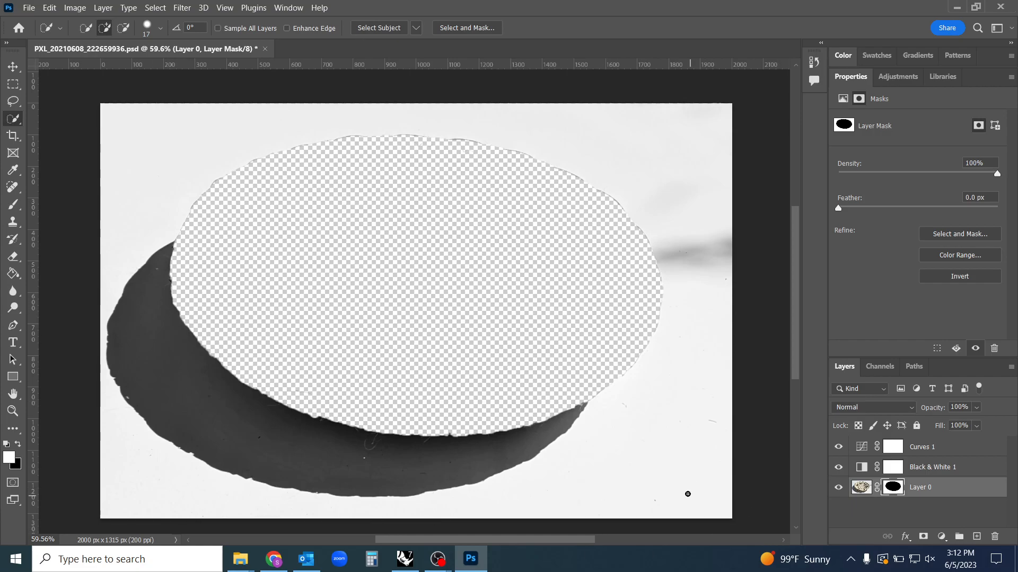
pyautogui.moveTo(639, 456); pyautogui.dragTo(637, 450)
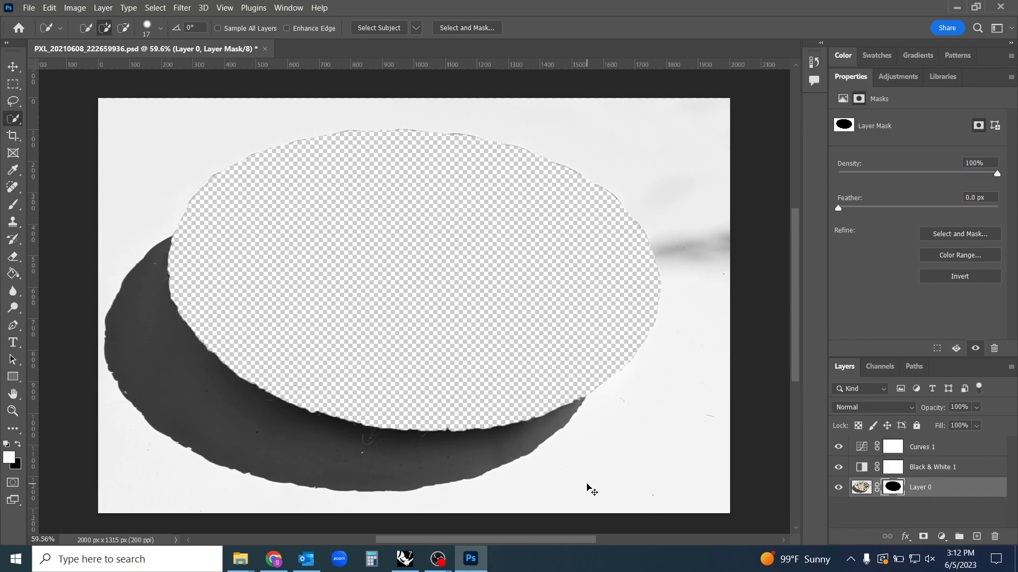
pyautogui.hotkey('ctrl', 'z')
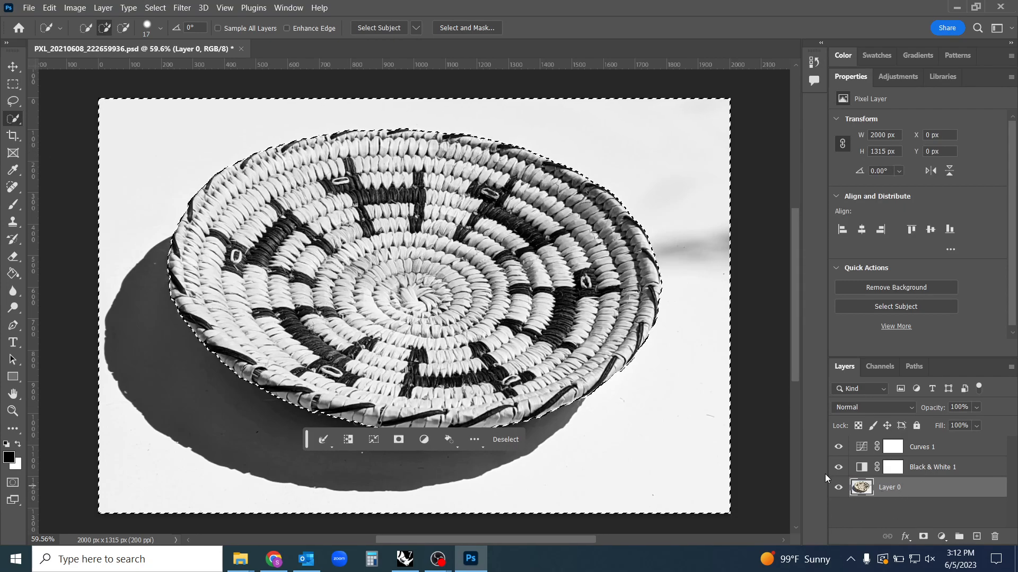
# Try inverting the selection and masking Layer 0 so only the basket shows, and undo both changes
pyautogui.rightClick(498, 365)
pyautogui.rightClick(630, 428)
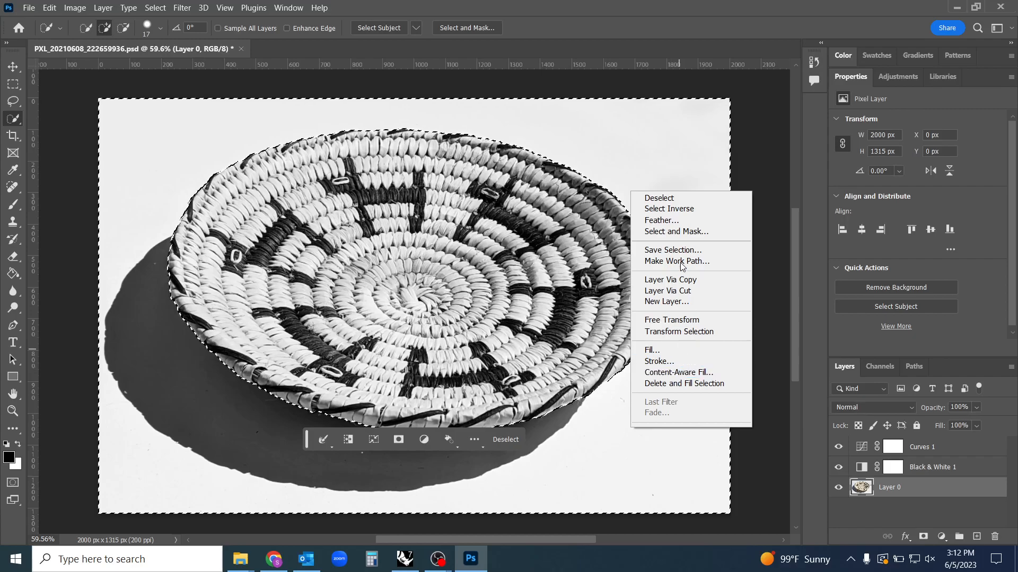
pyautogui.click(669, 208)
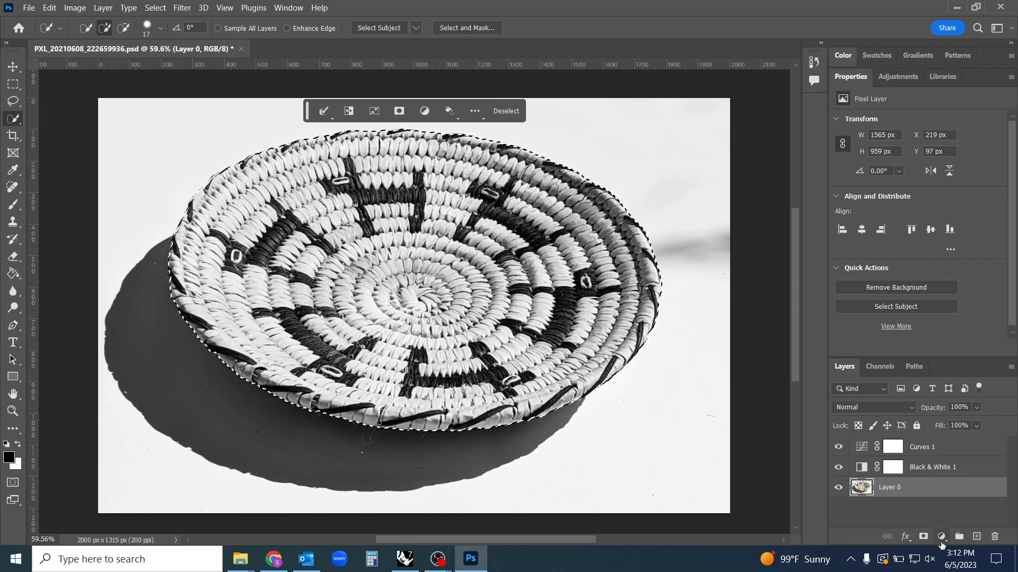
pyautogui.click(922, 536)
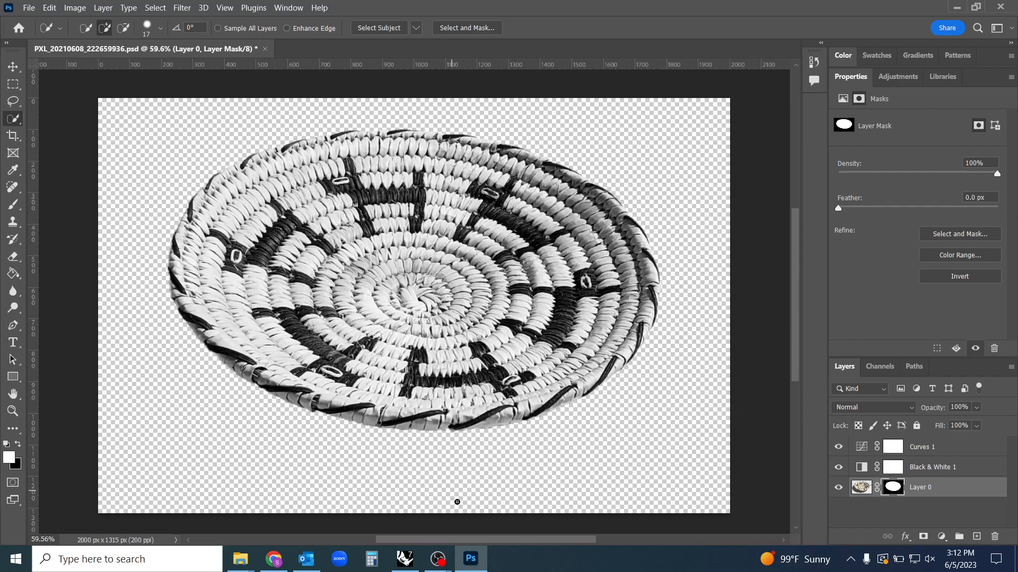
pyautogui.hotkey('ctrl', 'z')
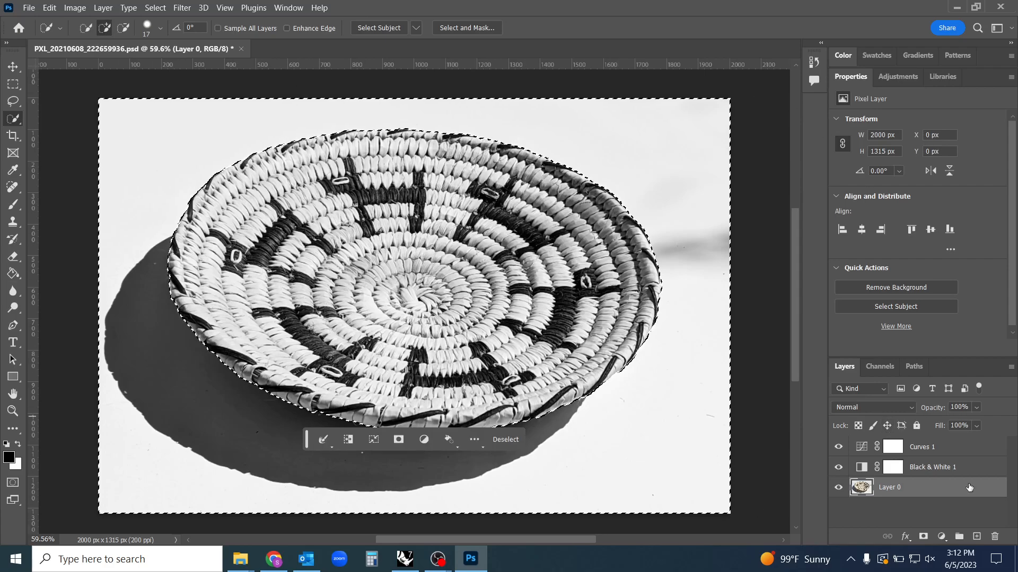
# Add a layer mask to Layer 0 from the background selection and invert the mask to reveal only the basket
pyautogui.keyDown('alt'); pyautogui.click(921, 538); pyautogui.keyUp('alt')
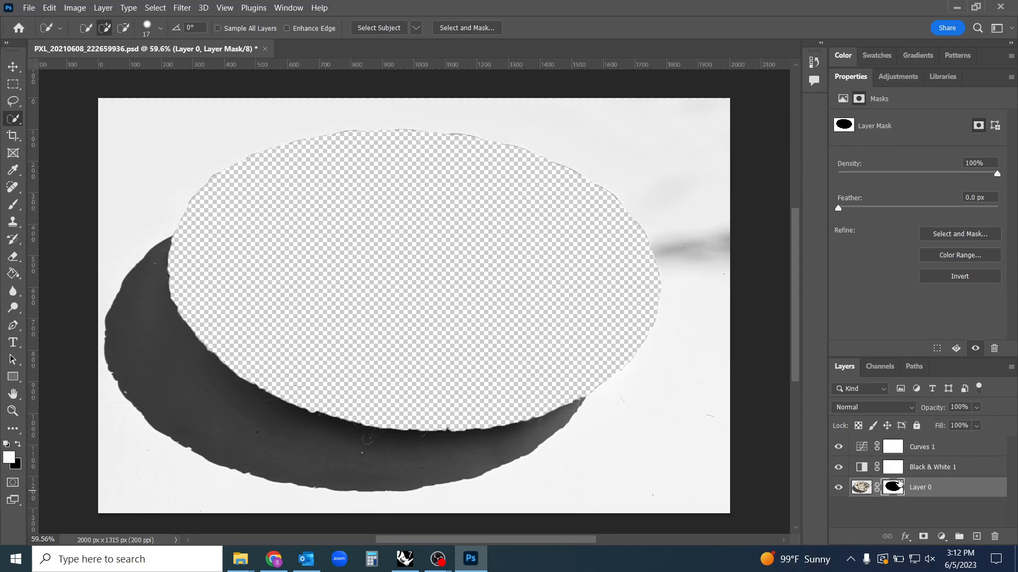
pyautogui.click(74, 8)
pyautogui.moveTo(135, 39)
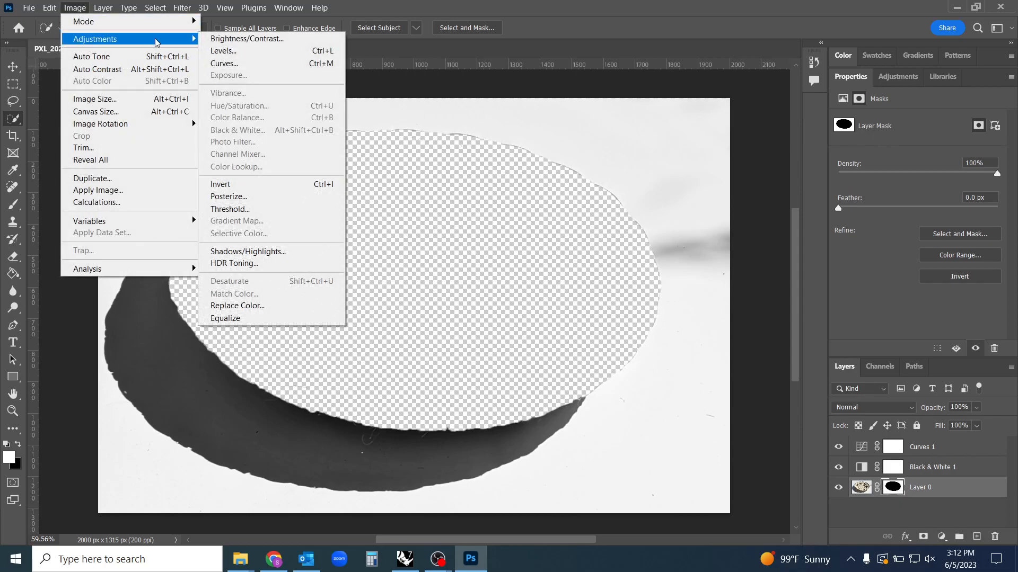
pyautogui.click(244, 184)
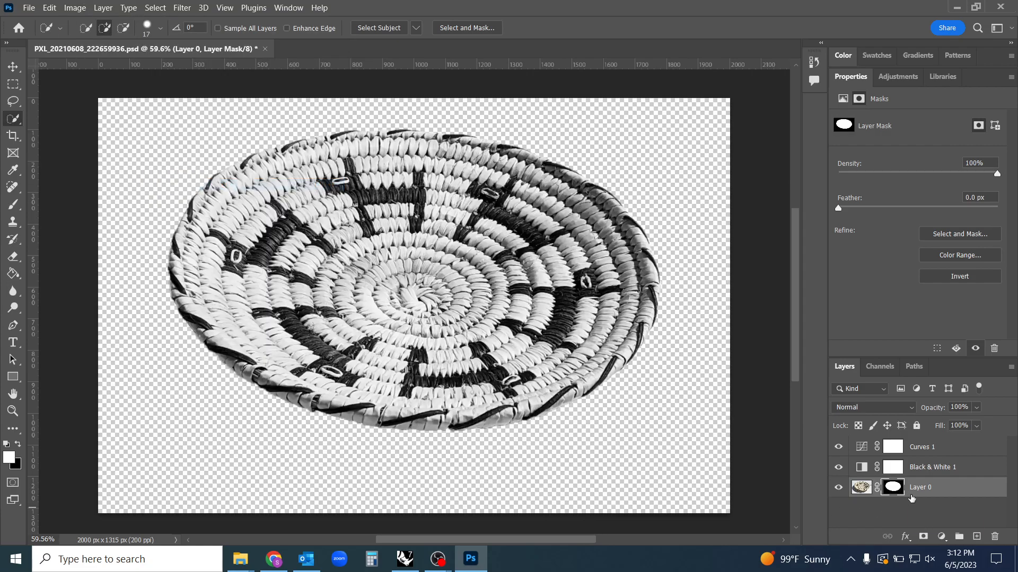
# Examine Layer 0's mask on its own in the canvas for stray marks, comparing it with the masked image
pyautogui.keyDown('alt'); pyautogui.click(893, 491); pyautogui.keyUp('alt')
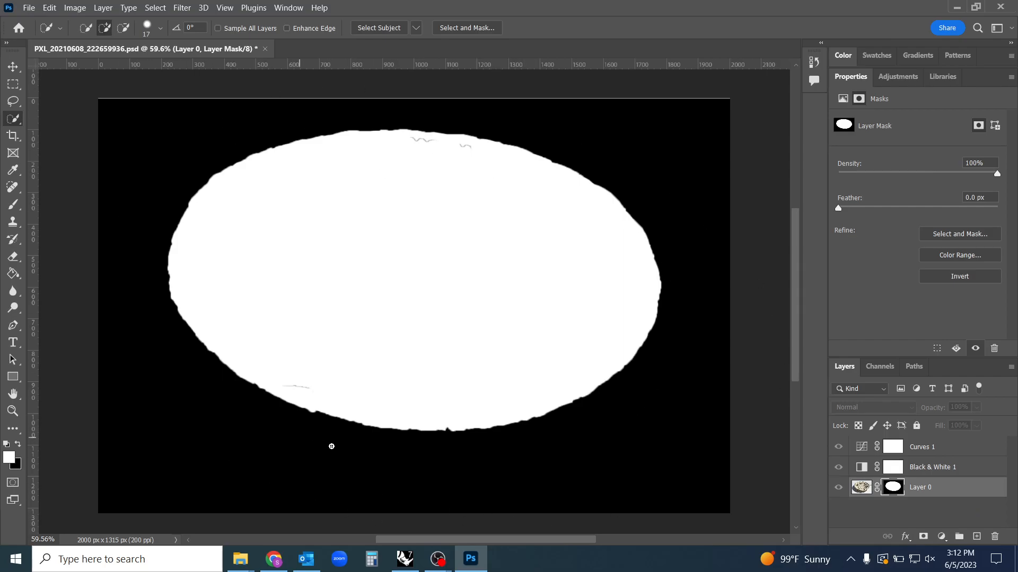
pyautogui.keyDown('alt'); pyautogui.click(895, 492); pyautogui.keyUp('alt')
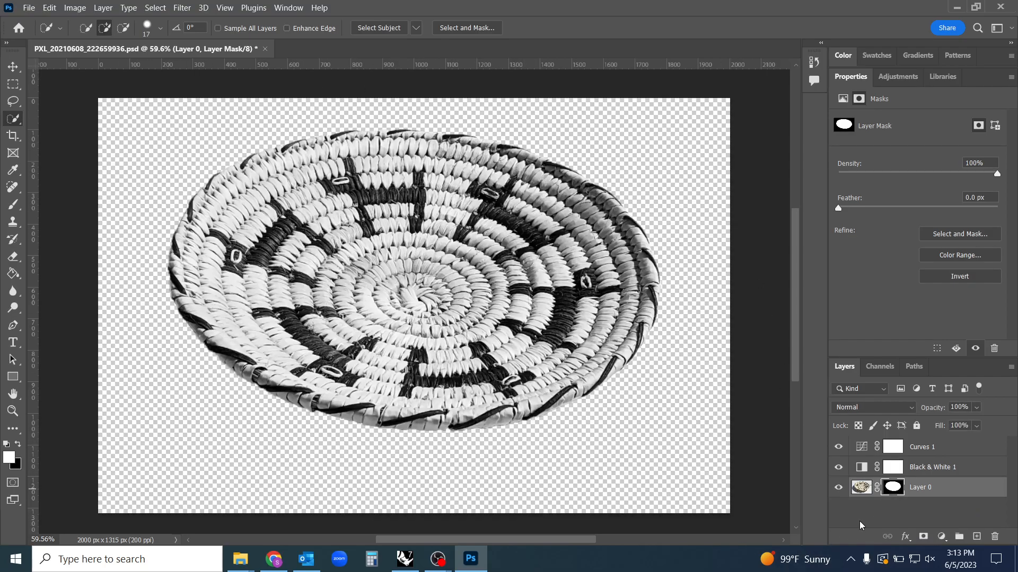
pyautogui.keyDown('alt'); pyautogui.click(896, 490); pyautogui.keyUp('alt')
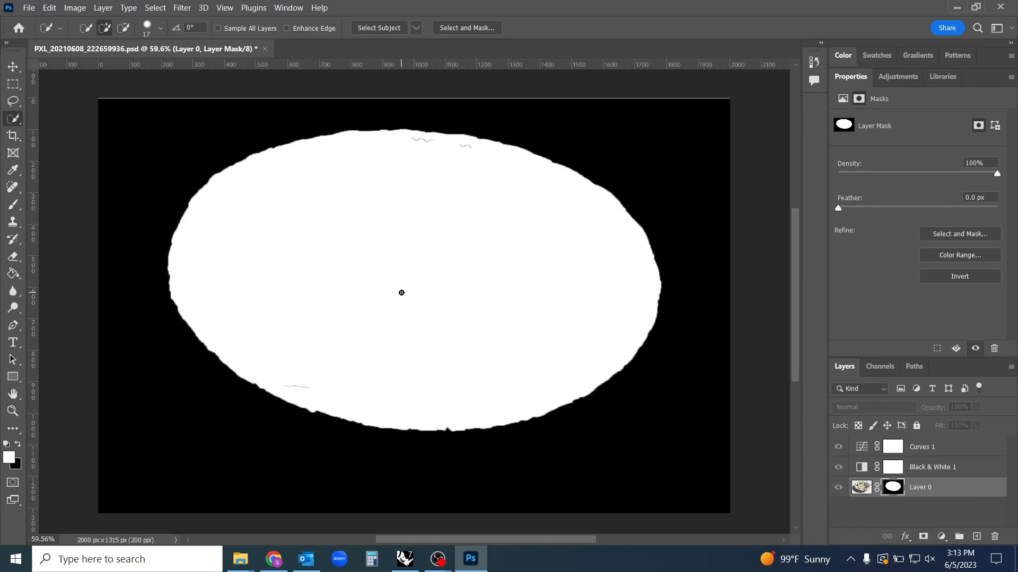
pyautogui.keyDown('alt'); pyautogui.click(893, 491); pyautogui.keyUp('alt')
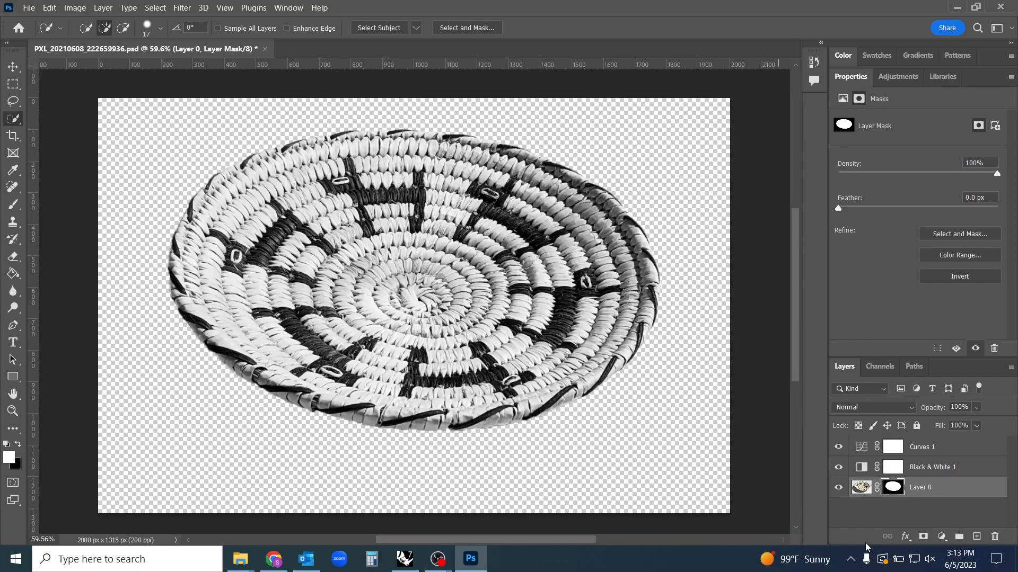
# Display Layer 0's mask and paint over the stray gray lines inside its oval in white with a 91 px brush
pyautogui.keyDown('alt'); pyautogui.click(893, 488); pyautogui.keyUp('alt')
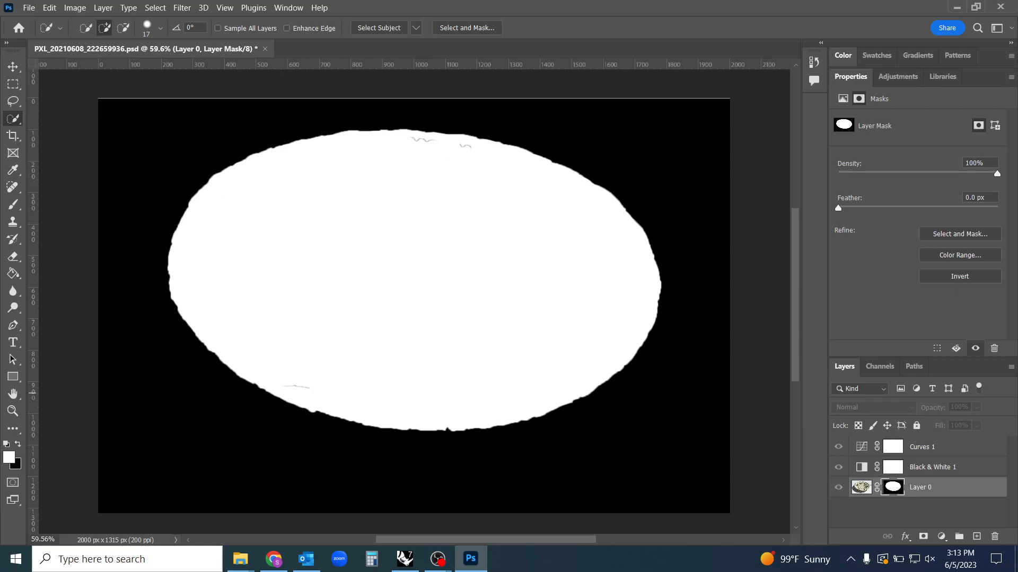
pyautogui.click(15, 207)
pyautogui.moveTo(362, 377)
pyautogui.mouseDown()
pyautogui.moveTo(340, 373)
pyautogui.moveTo(322, 387)
pyautogui.moveTo(334, 397)
pyautogui.moveTo(352, 392)
pyautogui.moveTo(370, 369)
pyautogui.mouseUp()
pyautogui.moveTo(406, 325); pyautogui.dragTo(365, 338)
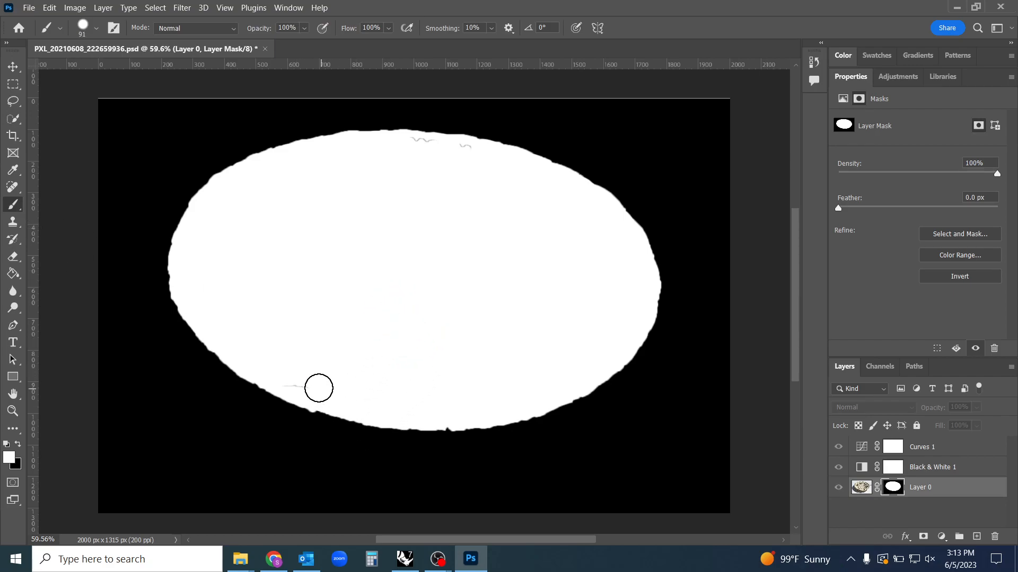
pyautogui.moveTo(468, 166)
pyautogui.mouseDown()
pyautogui.moveTo(456, 152)
pyautogui.moveTo(414, 146)
pyautogui.mouseUp()
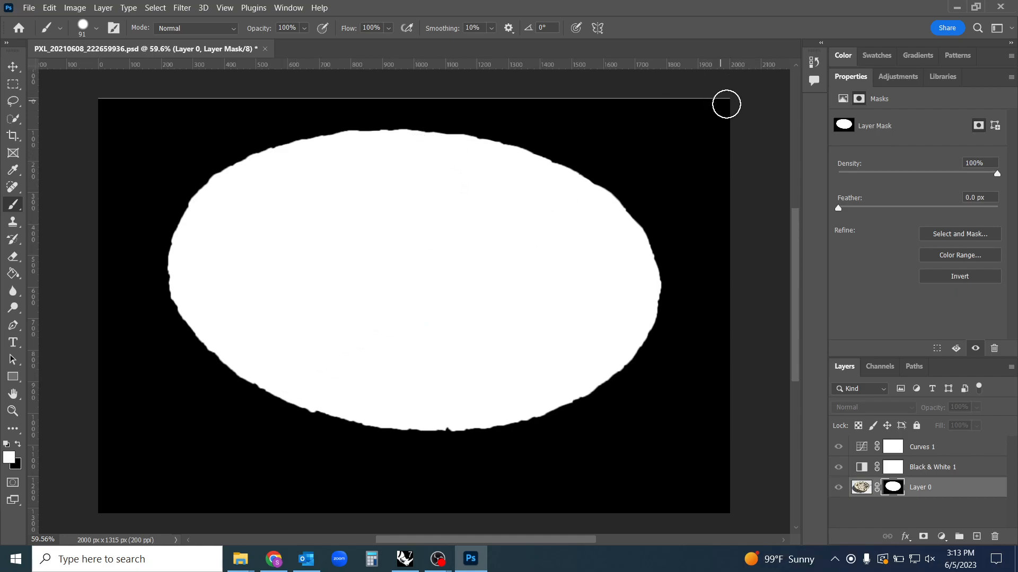
# Paint over the gray line along the mask's upper edge in black and return the canvas to the masked image
pyautogui.press('x')
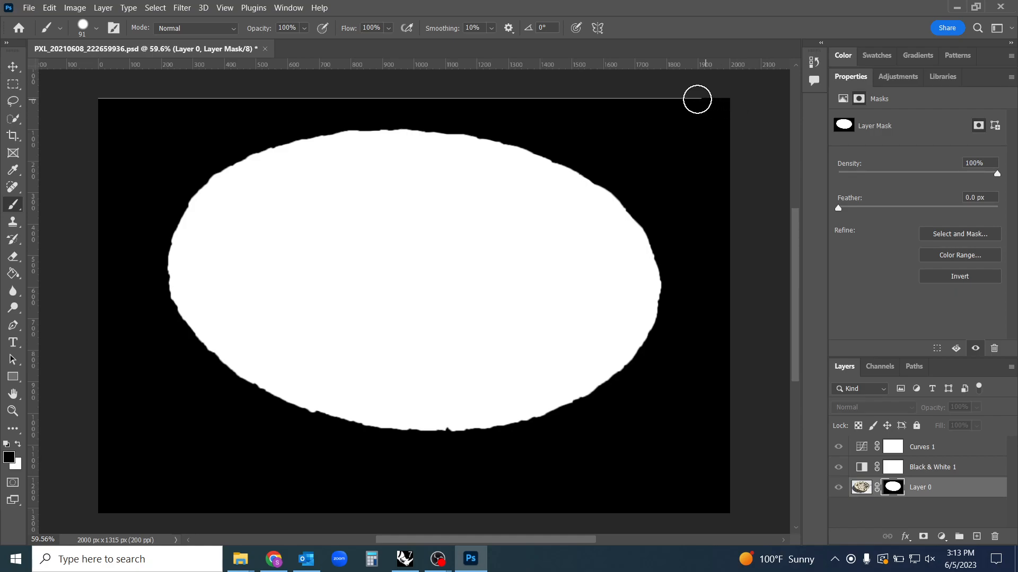
pyautogui.moveTo(607, 97); pyautogui.dragTo(59, 93)
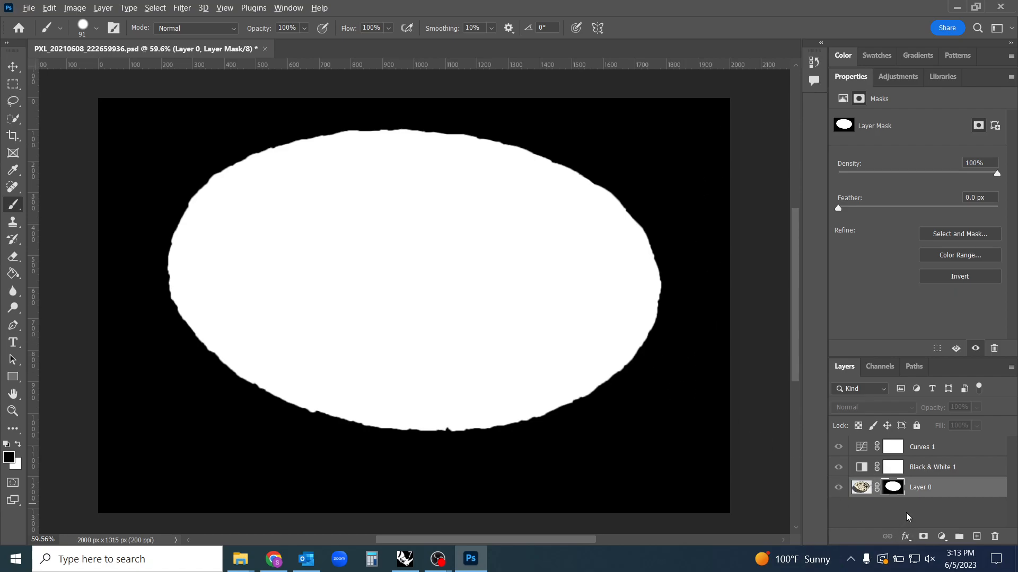
pyautogui.keyDown('alt'); pyautogui.click(893, 487); pyautogui.keyUp('alt')
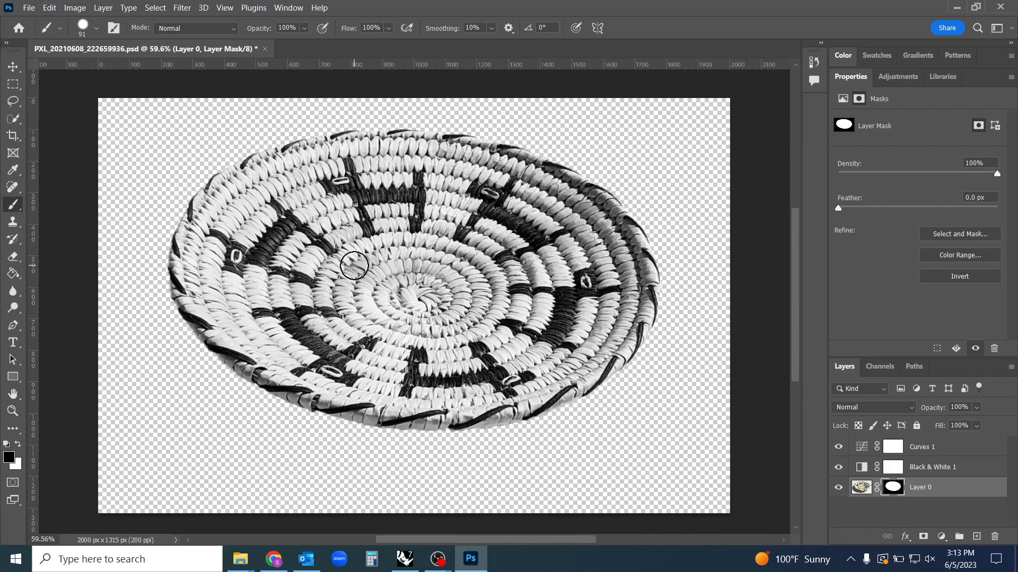
# Save the PSD, and save a PNG copy named PXL_20210608_222659936 copy in the 230605_Photoshop folder with the large file size option
pyautogui.click(29, 7)
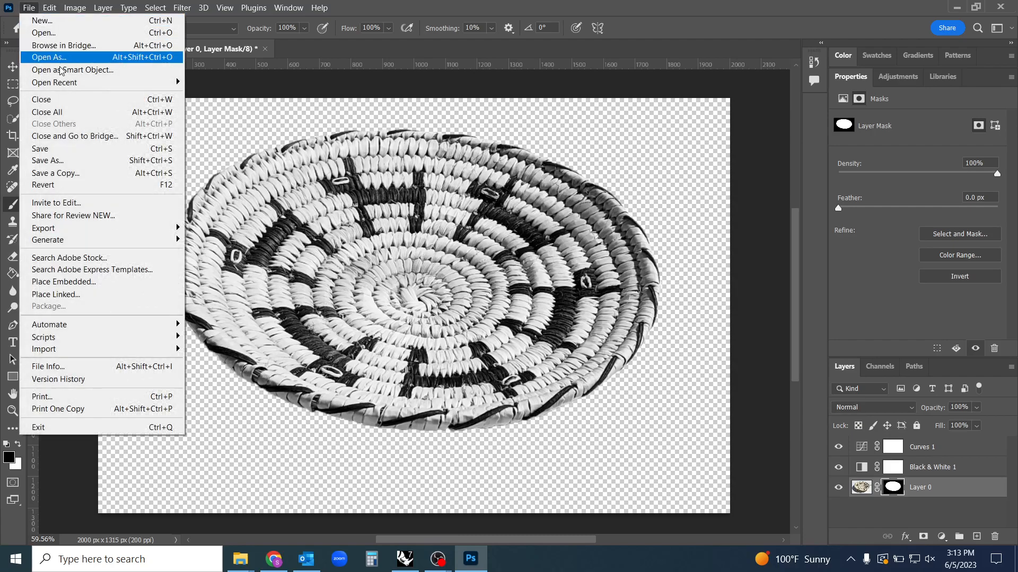
pyautogui.click(47, 148)
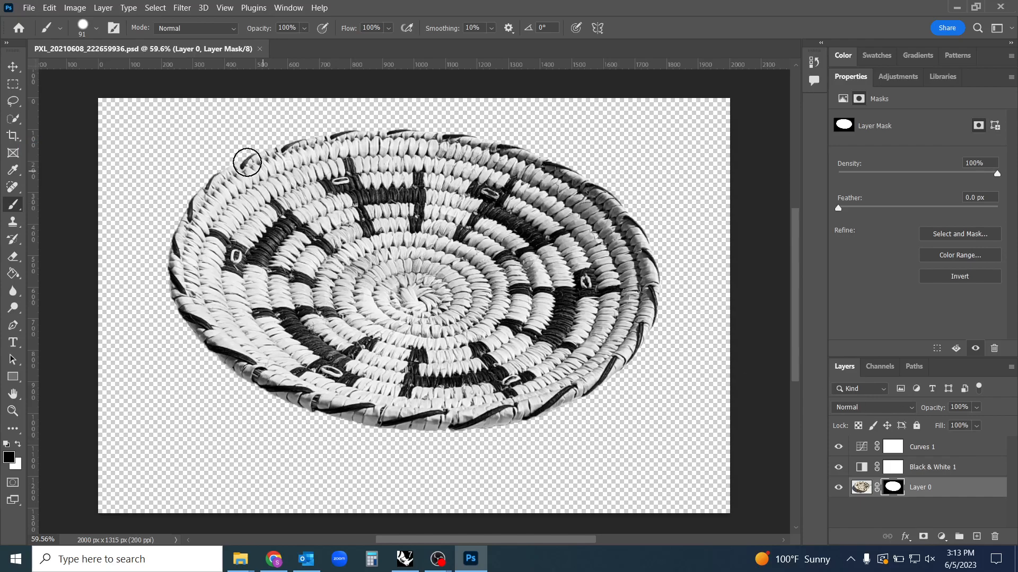
pyautogui.click(33, 8)
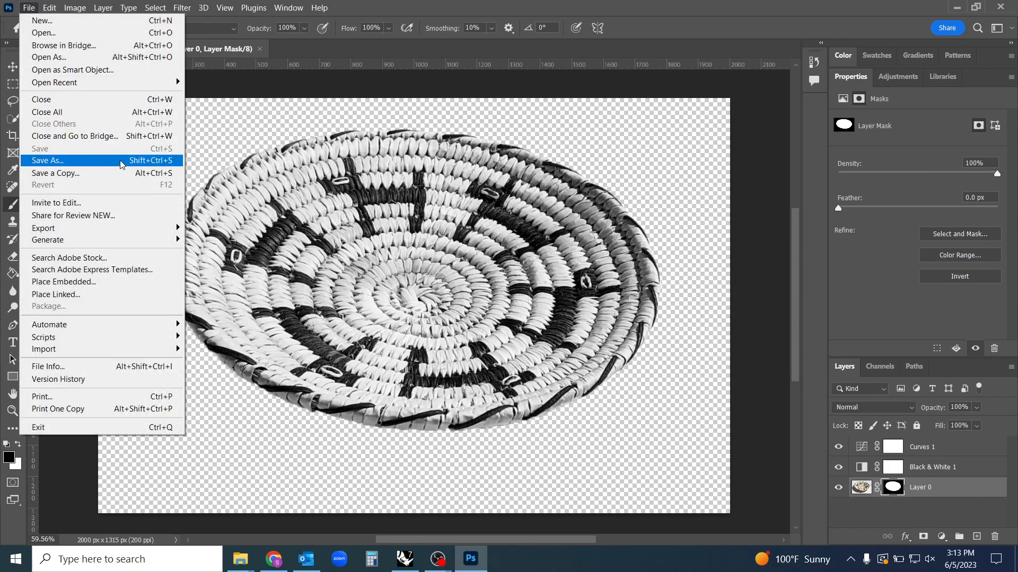
pyautogui.click(46, 175)
pyautogui.click(301, 263)
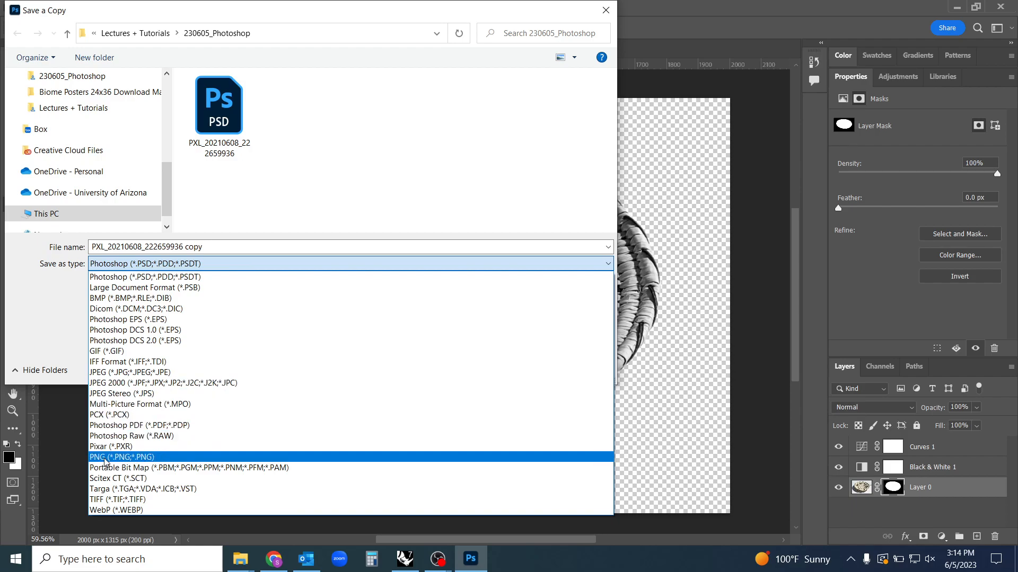
pyautogui.click(105, 459)
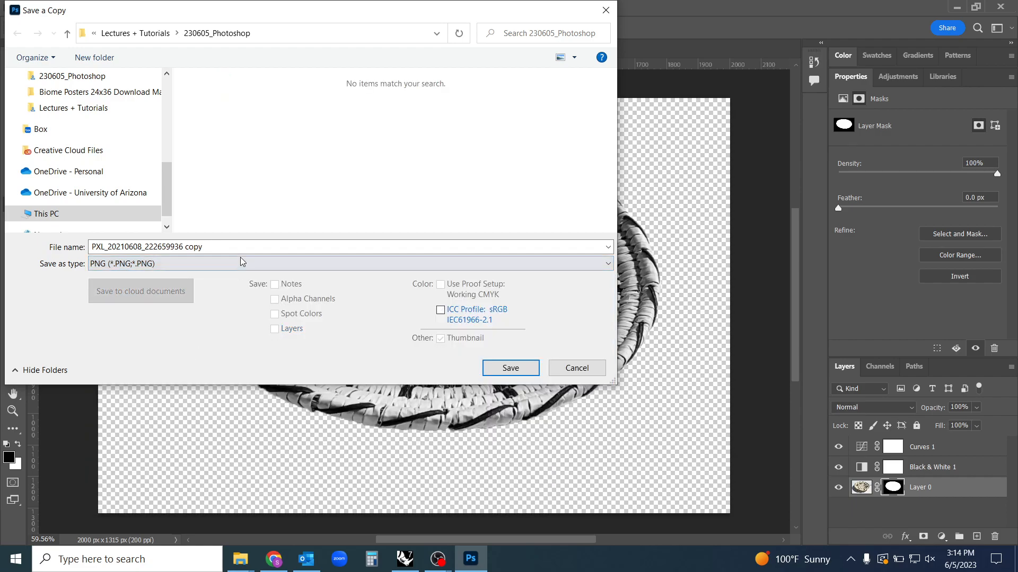
pyautogui.click(523, 370)
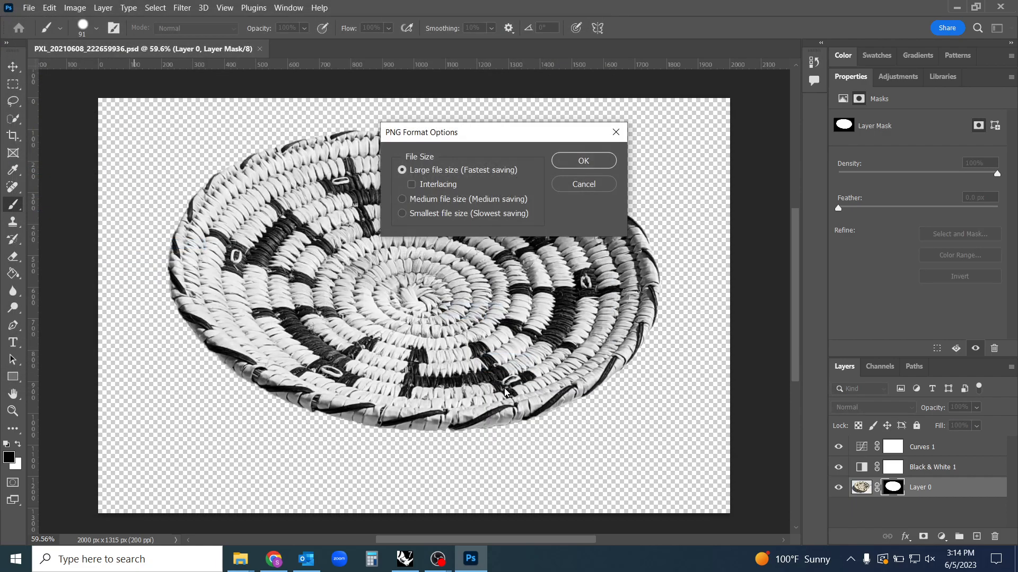
pyautogui.click(583, 161)
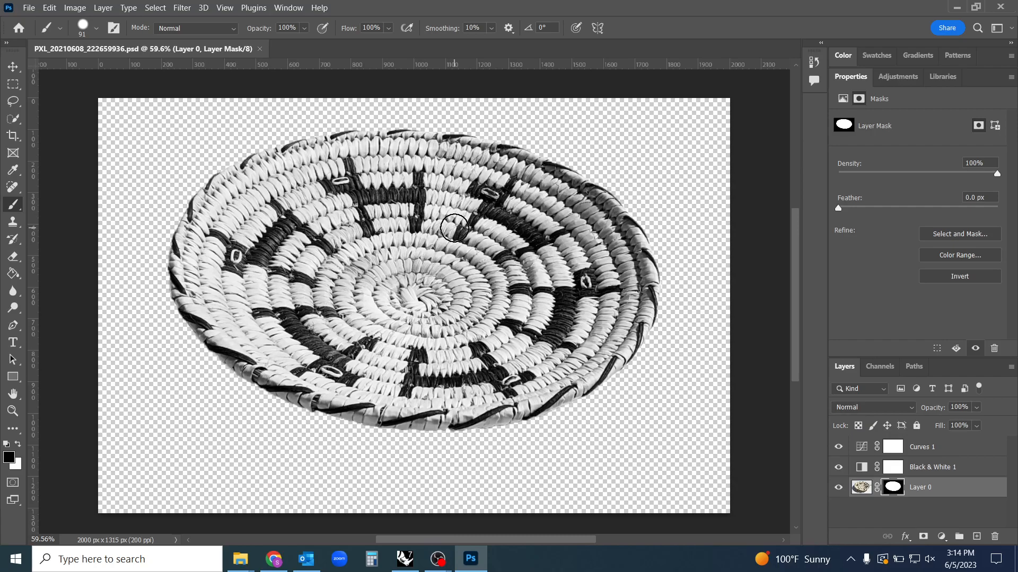
pyautogui.press('v')
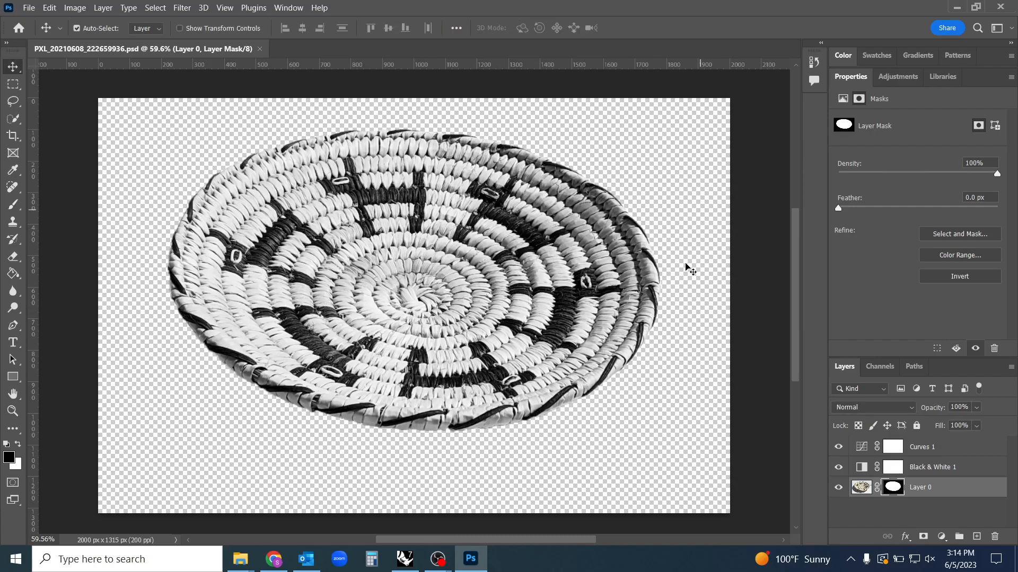